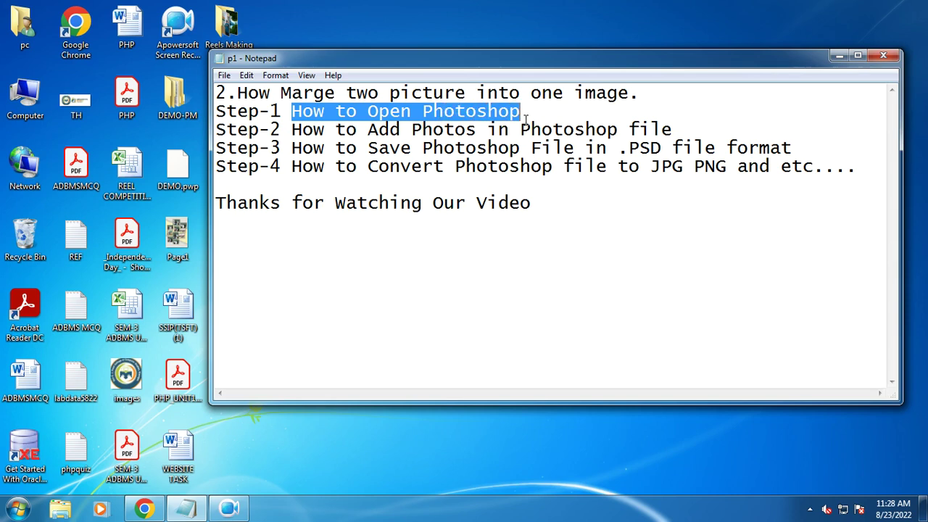
Step: Launch Adobe Photoshop 7.0 from the installed programs
{"action": "left_click", "coordinate": [33, 448]}
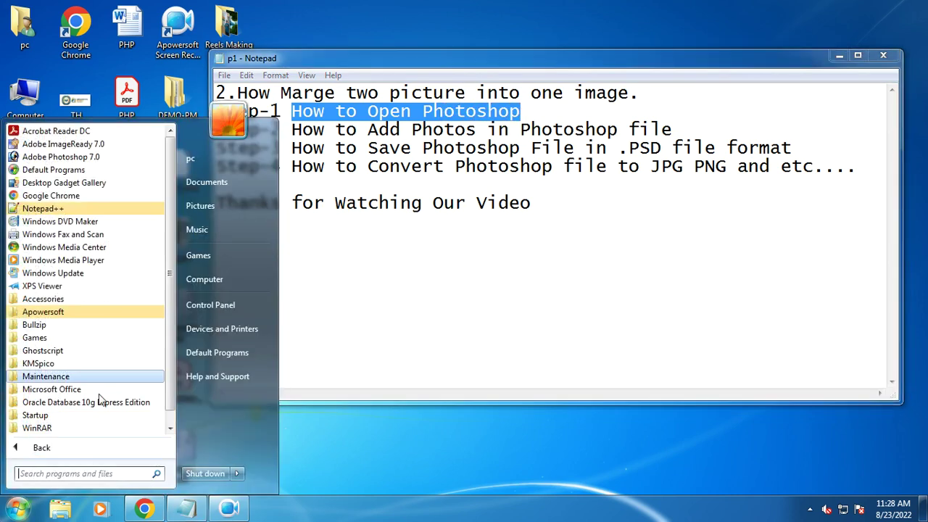
{"action": "left_click", "coordinate": [81, 160]}
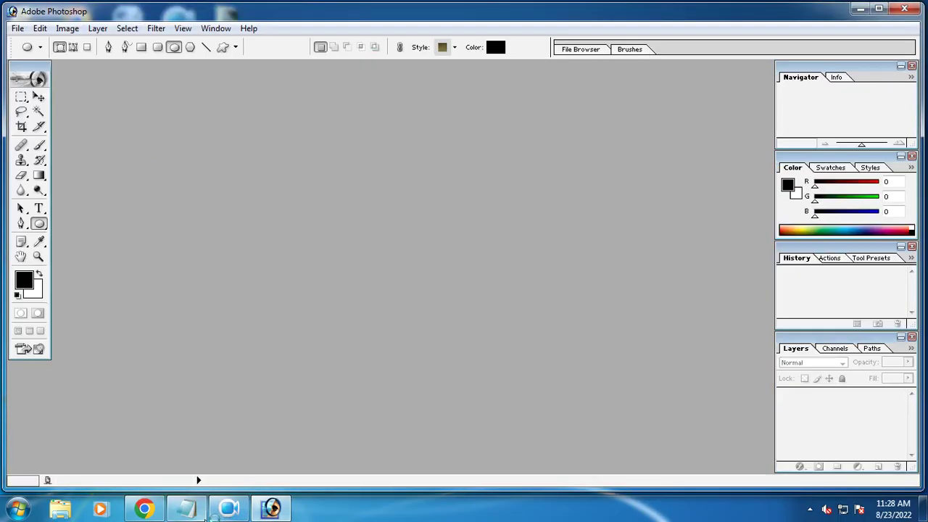
Step: Switch to the Notepad notes and extend the Step-1 line with "and create new file"
{"action": "left_click", "coordinate": [187, 511]}
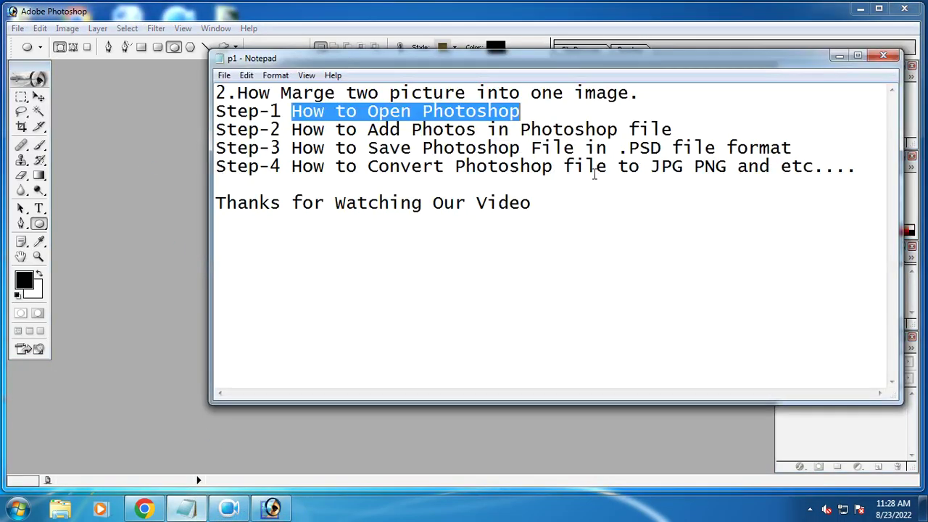
{"action": "left_click", "coordinate": [532, 107]}
{"action": "type", "text": "a"}
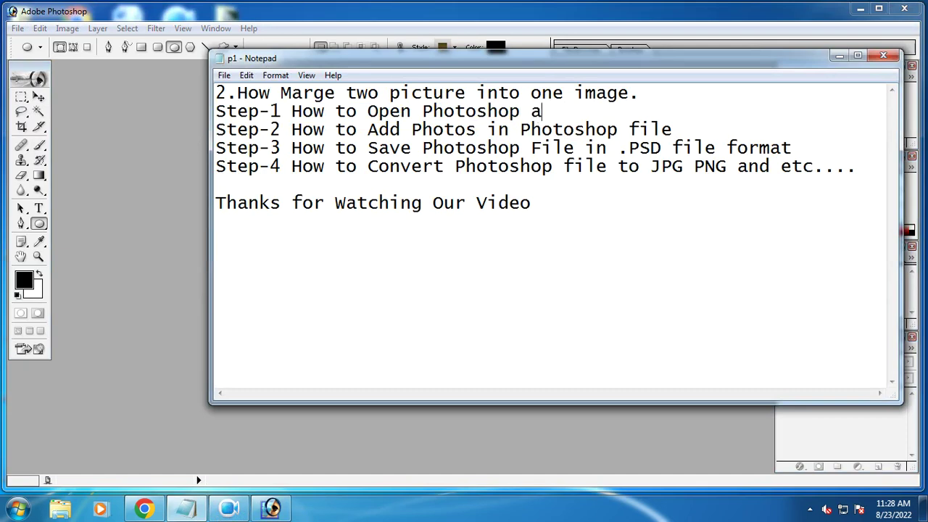
{"action": "type", "text": "nd creat"}
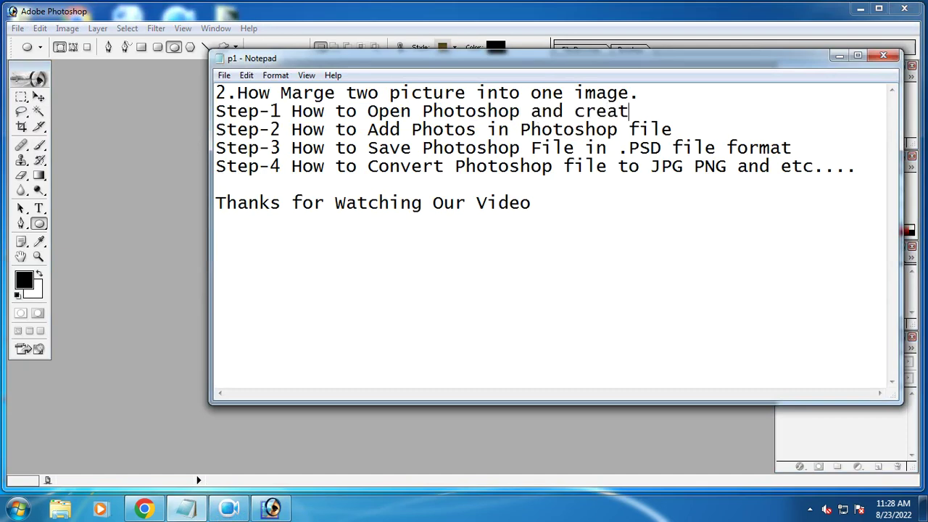
{"action": "type", "text": "e new file"}
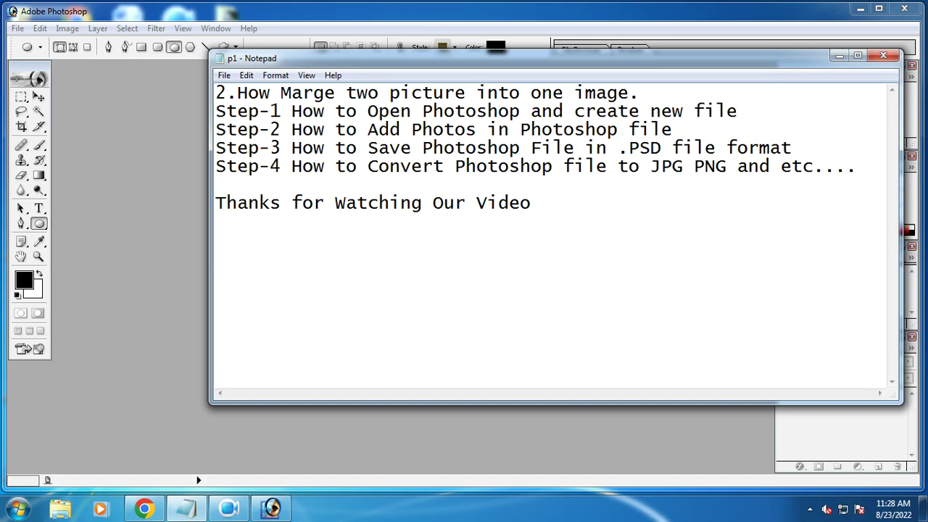
Step: Switch to Photoshop and start a new document named "DPT PRA-2"
{"action": "left_click", "coordinate": [61, 55]}
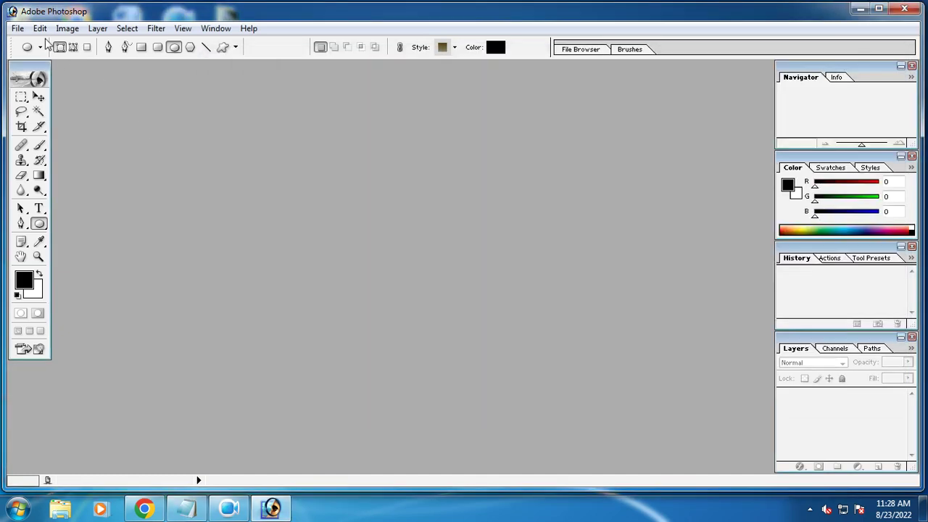
{"action": "left_click", "coordinate": [17, 29]}
{"action": "left_click", "coordinate": [24, 45]}
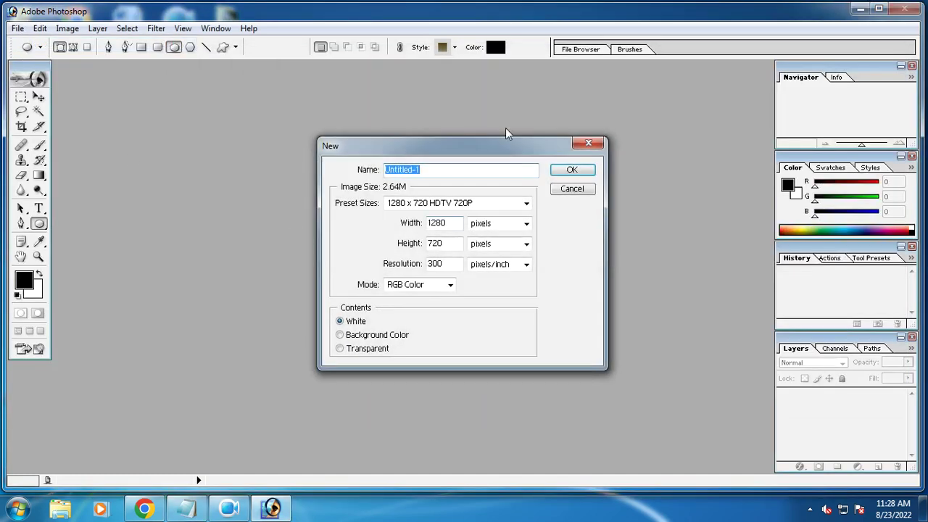
{"action": "left_click", "coordinate": [439, 174]}
{"action": "left_click_drag", "start_coordinate": [441, 169], "coordinate": [335, 175]}
{"action": "type", "text": "DPT PRA-2"}
Step: Create the document at a custom size of 1600 by 800 pixels and maximize its window
{"action": "left_click", "coordinate": [461, 209]}
{"action": "scroll", "coordinate": [425, 69], "scroll_direction": "up", "scroll_amount": 1}
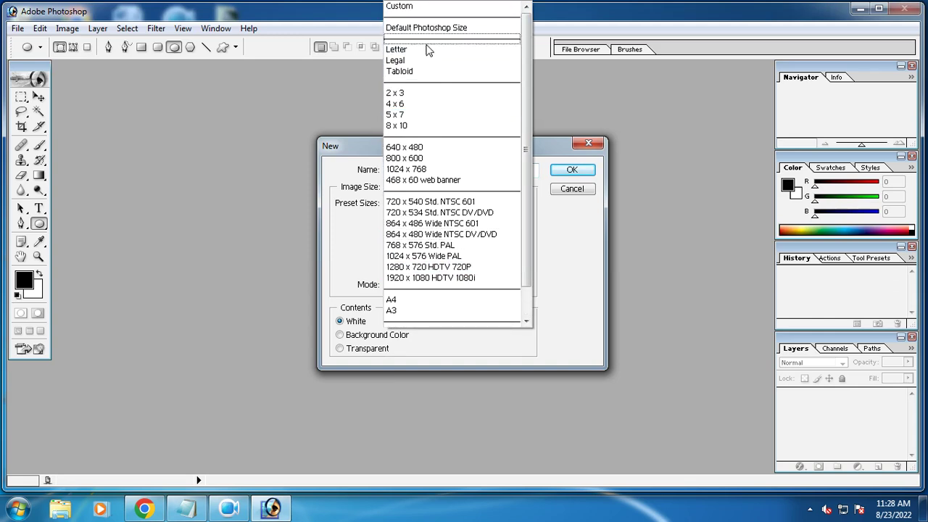
{"action": "left_click", "coordinate": [406, 5]}
{"action": "left_click_drag", "start_coordinate": [452, 227], "coordinate": [411, 229]}
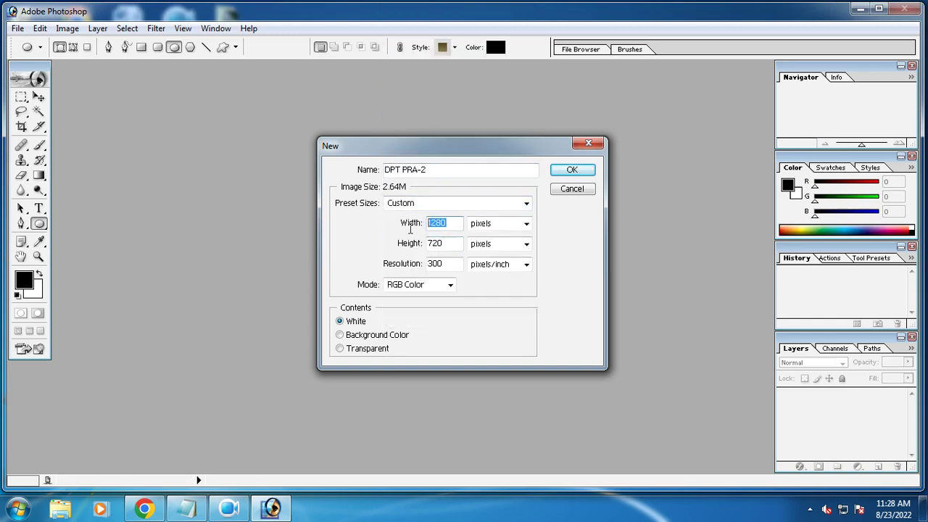
{"action": "type", "text": "1600"}
{"action": "left_click_drag", "start_coordinate": [448, 249], "coordinate": [421, 248]}
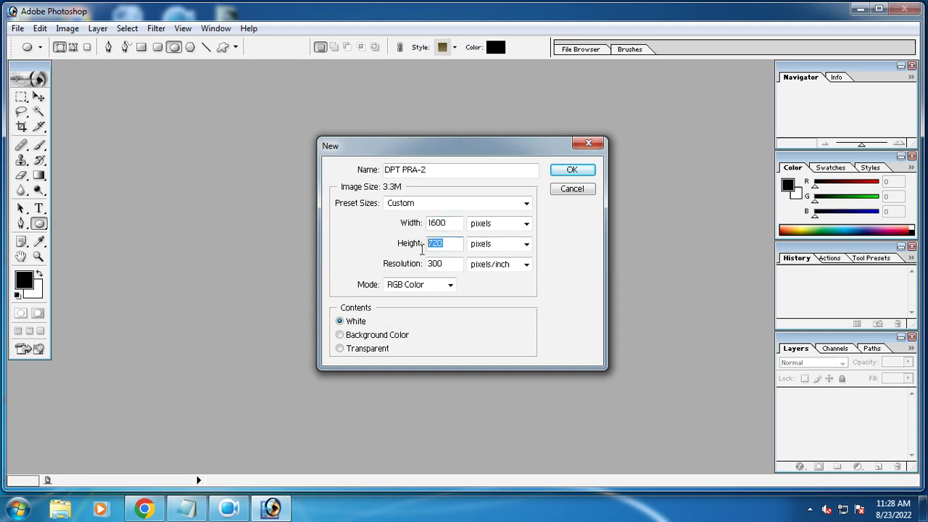
{"action": "type", "text": "800"}
{"action": "left_click", "coordinate": [572, 172]}
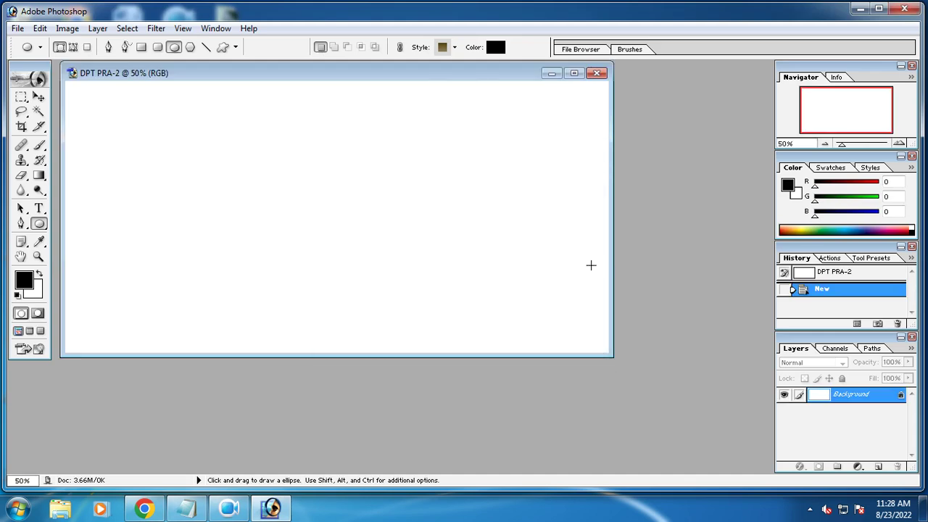
{"action": "left_click", "coordinate": [571, 74]}
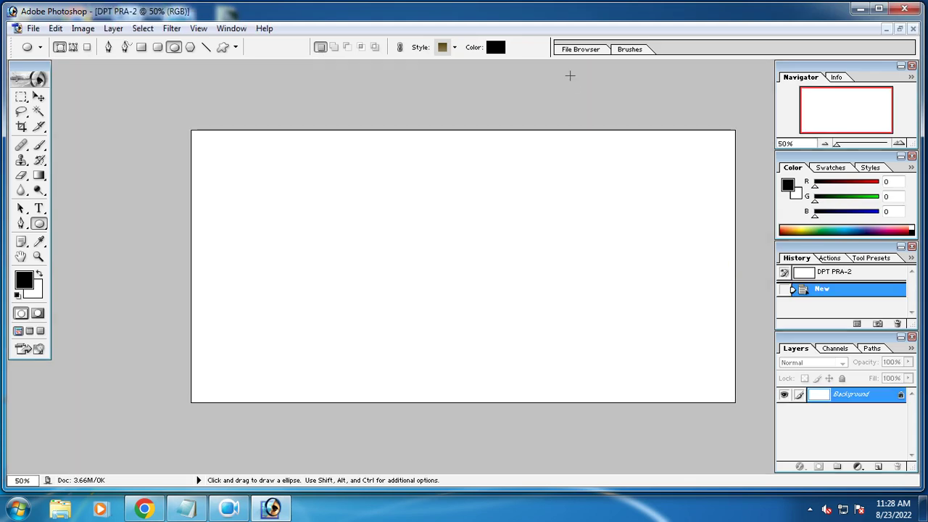
Step: Switch to Notepad to highlight the Step-2 text "How to Add Photos in Photoshop file", and return to Photoshop
{"action": "left_click", "coordinate": [187, 509]}
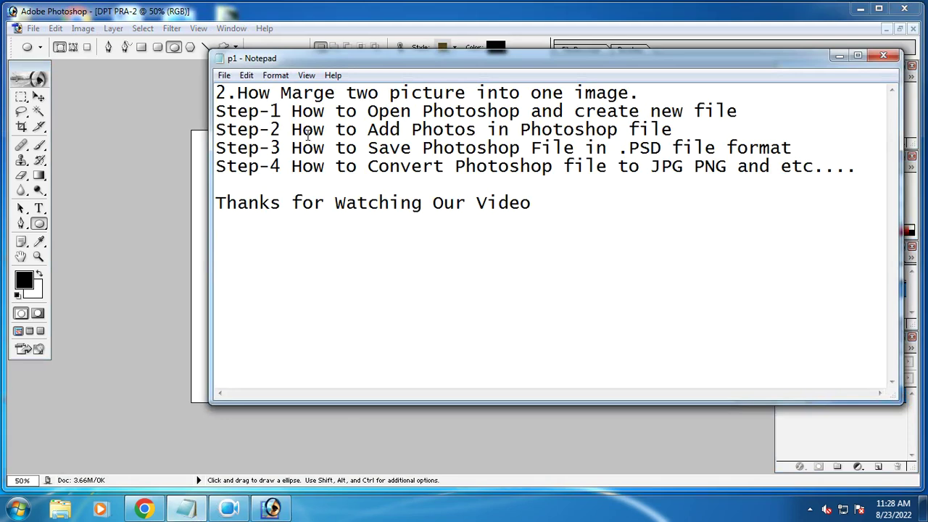
{"action": "left_click_drag", "start_coordinate": [291, 130], "coordinate": [673, 130]}
{"action": "left_click", "coordinate": [143, 227]}
Step: Begin opening an image file and browse to the Sample Pictures folder in the Pictures library
{"action": "left_click", "coordinate": [33, 29]}
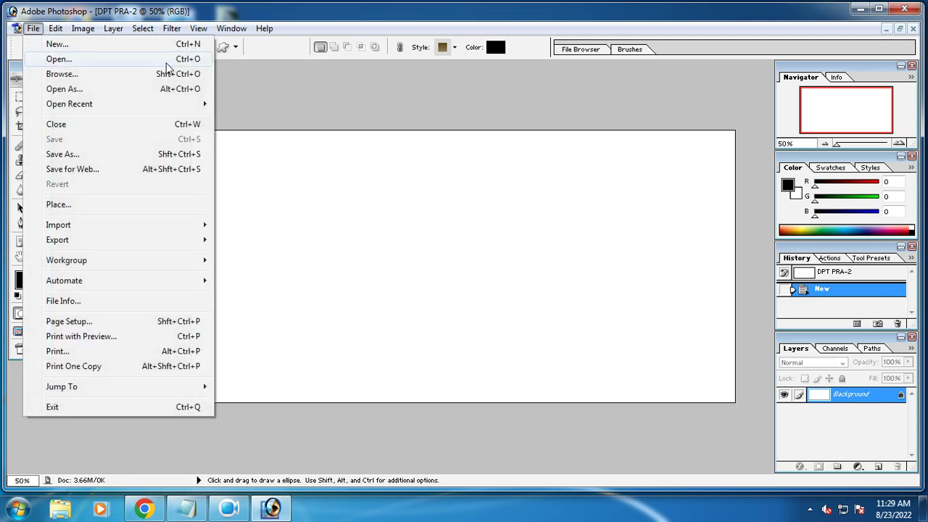
{"action": "left_click", "coordinate": [72, 64]}
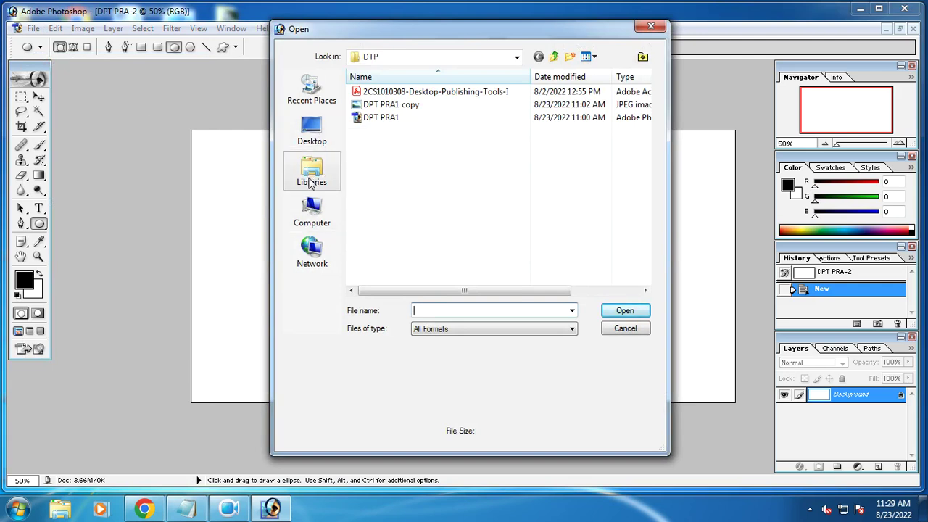
{"action": "left_click", "coordinate": [309, 214]}
{"action": "left_click", "coordinate": [322, 172]}
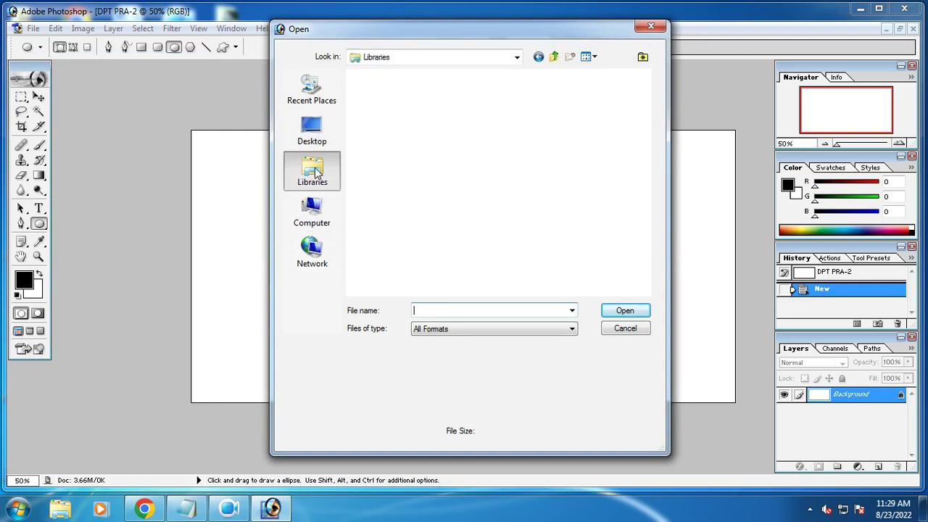
{"action": "double_click", "coordinate": [402, 129]}
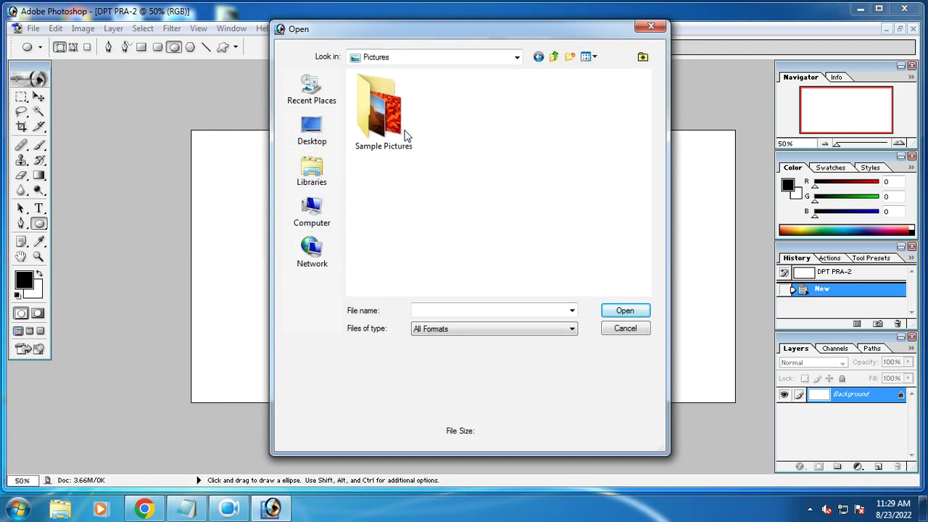
{"action": "double_click", "coordinate": [397, 129]}
Step: Preview several sample pictures and open Hydrangeas
{"action": "left_click_drag", "start_coordinate": [399, 29], "coordinate": [640, 67]}
{"action": "mouse_move", "coordinate": [624, 246]}
{"action": "left_mouse_down"}
{"action": "mouse_move", "coordinate": [589, 231]}
{"action": "mouse_move", "coordinate": [352, 251]}
{"action": "mouse_move", "coordinate": [599, 234]}
{"action": "mouse_move", "coordinate": [624, 254]}
{"action": "left_mouse_up"}
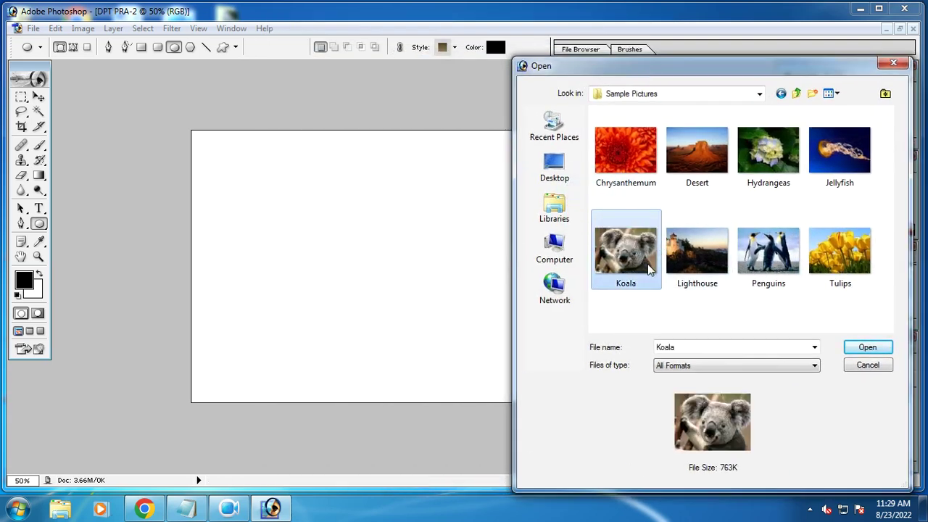
{"action": "left_click", "coordinate": [761, 254]}
{"action": "left_click", "coordinate": [853, 174]}
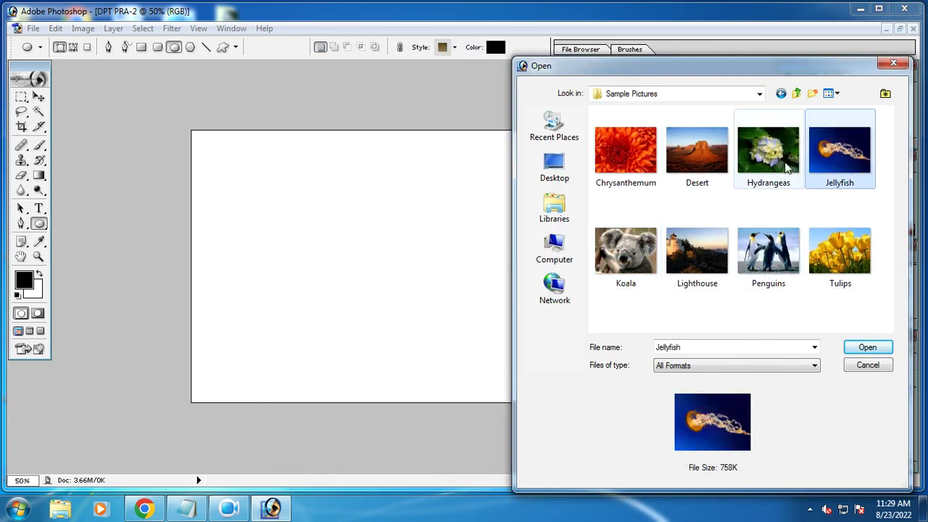
{"action": "left_click", "coordinate": [765, 167]}
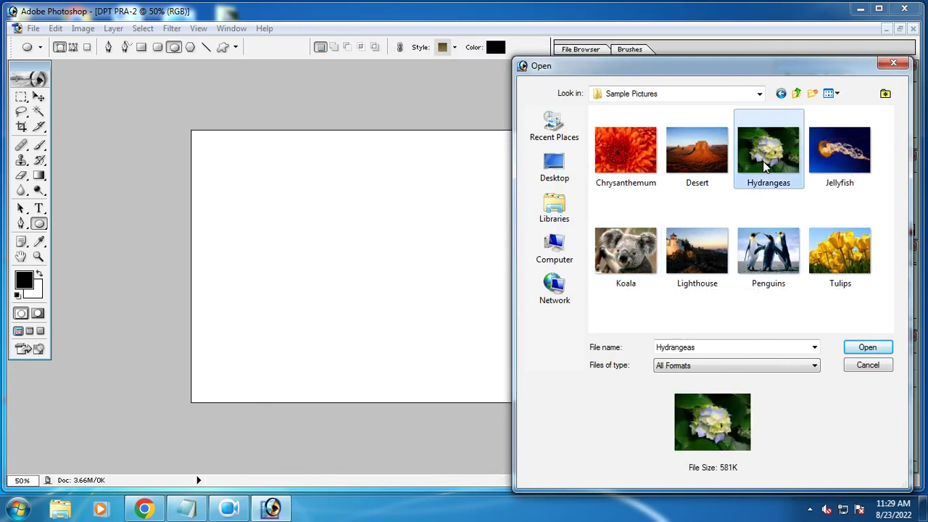
{"action": "left_click", "coordinate": [867, 347]}
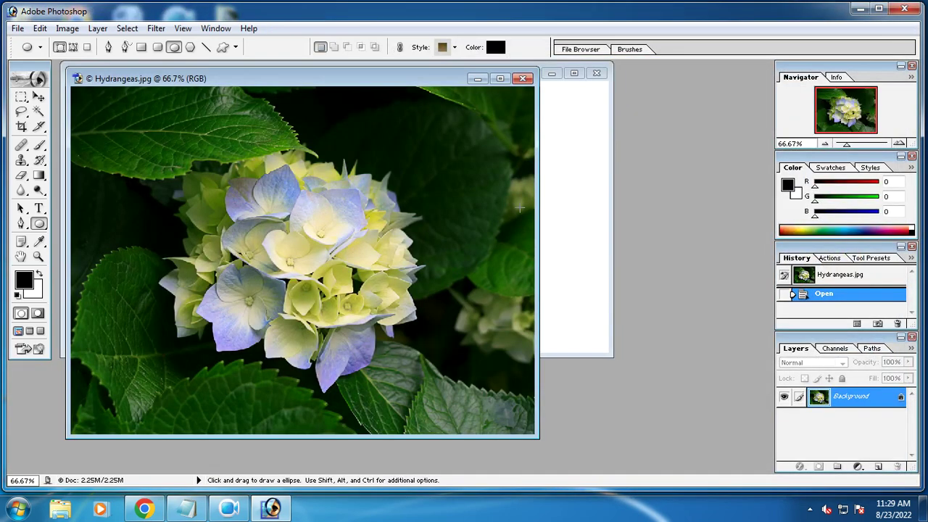
{"action": "left_click", "coordinate": [566, 217]}
{"action": "left_click", "coordinate": [419, 380]}
Step: Switch to Notepad and add the lines "1 file for photos" and "2 file is white screen" under Step-2
{"action": "left_click", "coordinate": [186, 509]}
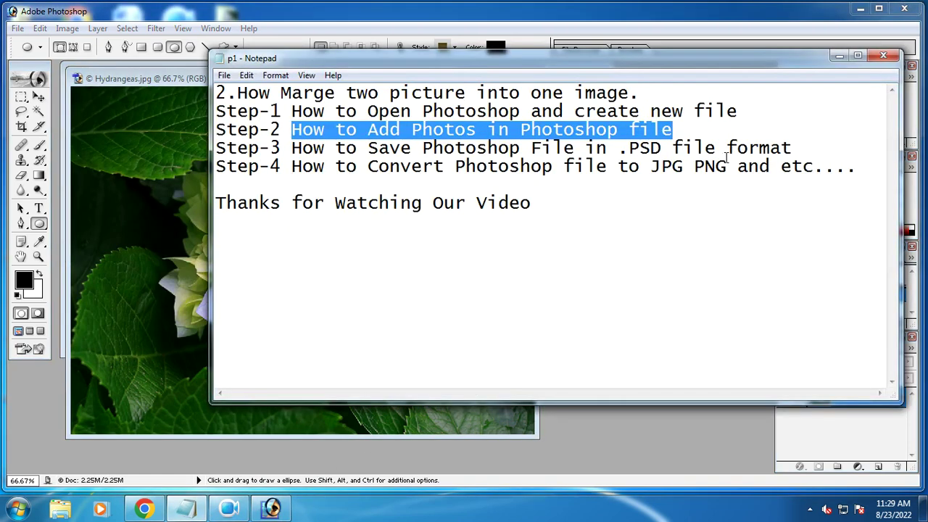
{"action": "left_click", "coordinate": [700, 132]}
{"action": "key", "text": "Return"}
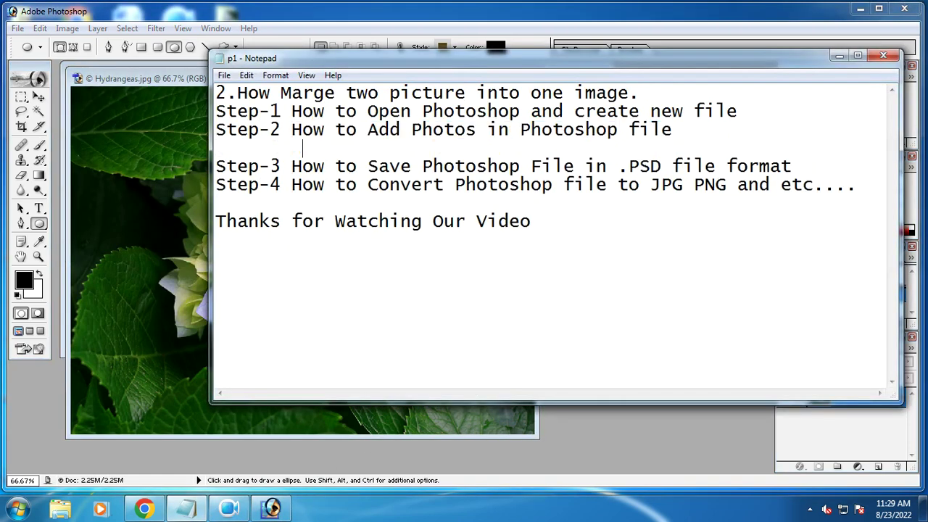
{"action": "type", "text": "1 file for ph"}
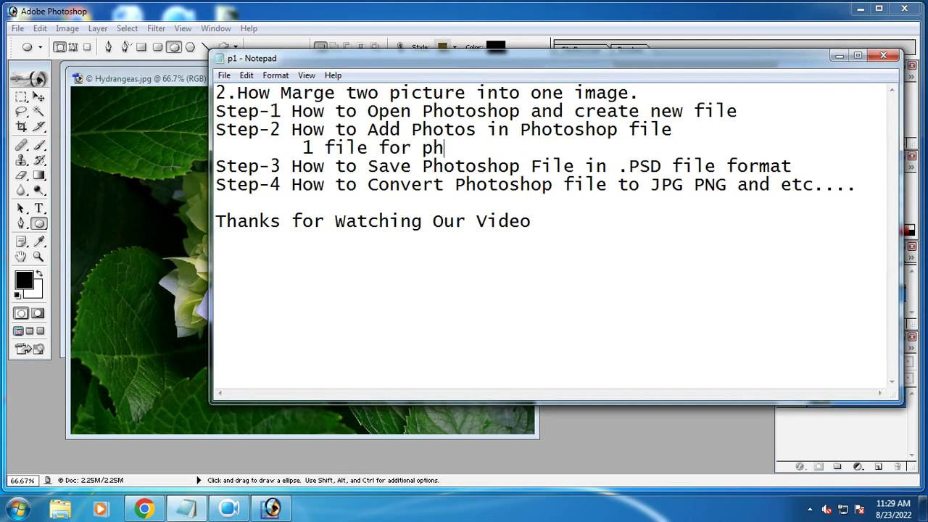
{"action": "type", "text": "otos"}
{"action": "key", "text": "Return"}
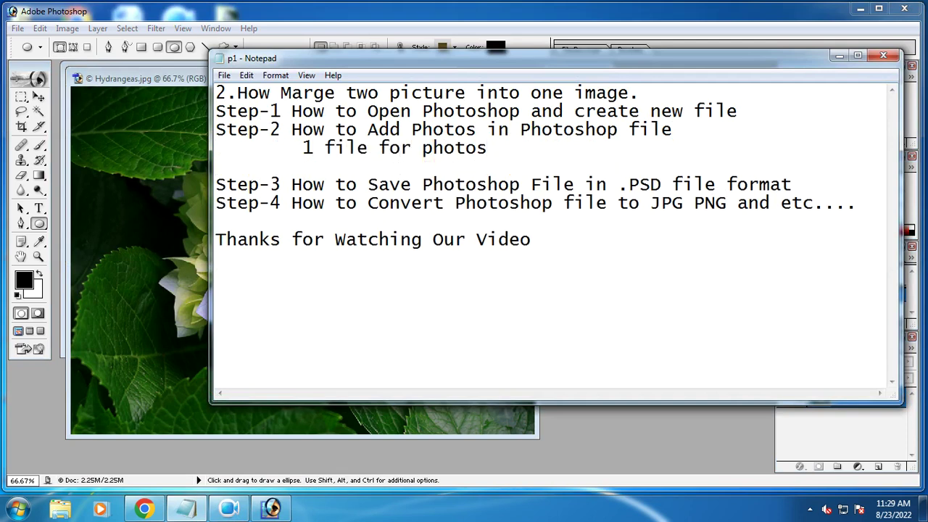
{"action": "type", "text": "2 file is "}
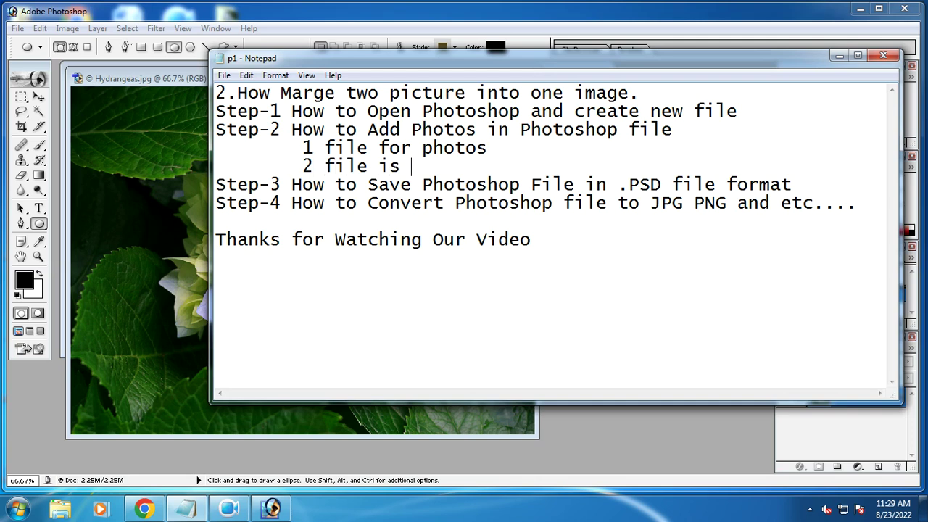
{"action": "type", "text": "white s"}
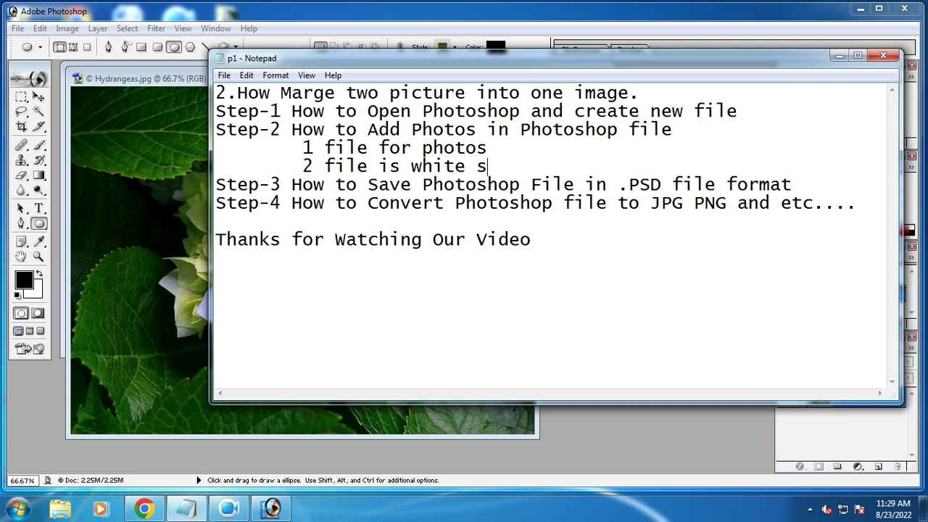
{"action": "type", "text": "creen"}
Step: Switch to Photoshop and select the entire Hydrangeas image
{"action": "left_click", "coordinate": [177, 240]}
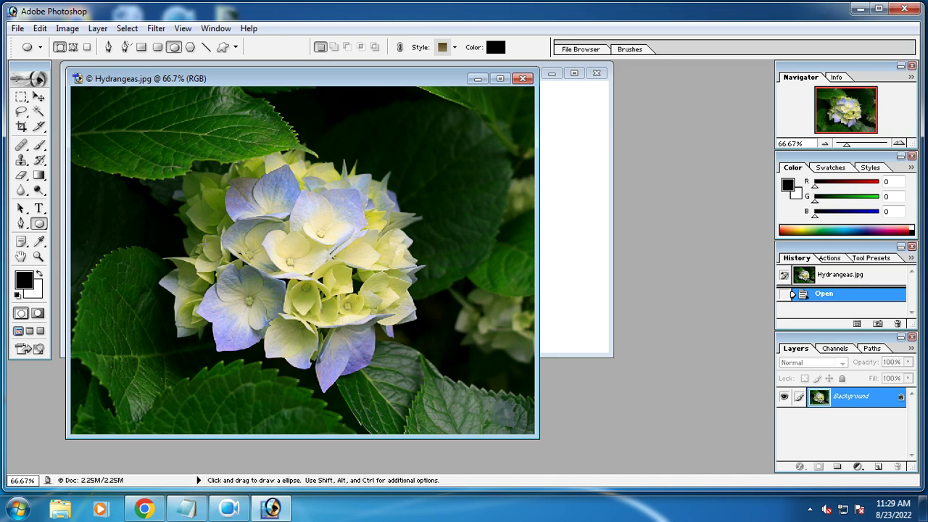
{"action": "key", "text": "ctrl+a"}
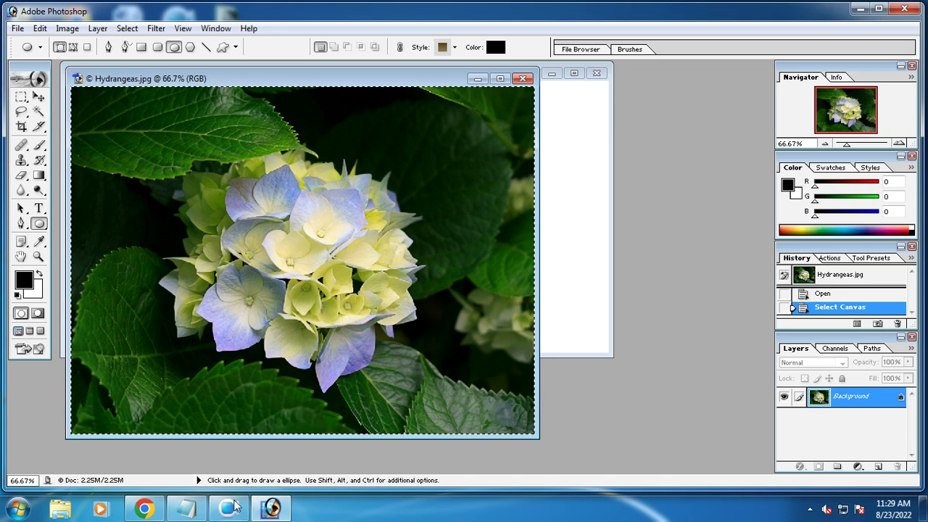
Step: Switch to Notepad, append "select photo file and press Ctrl + A" to the first sub-line, and wrap it before "and" with matching indentation
{"action": "left_click", "coordinate": [187, 508]}
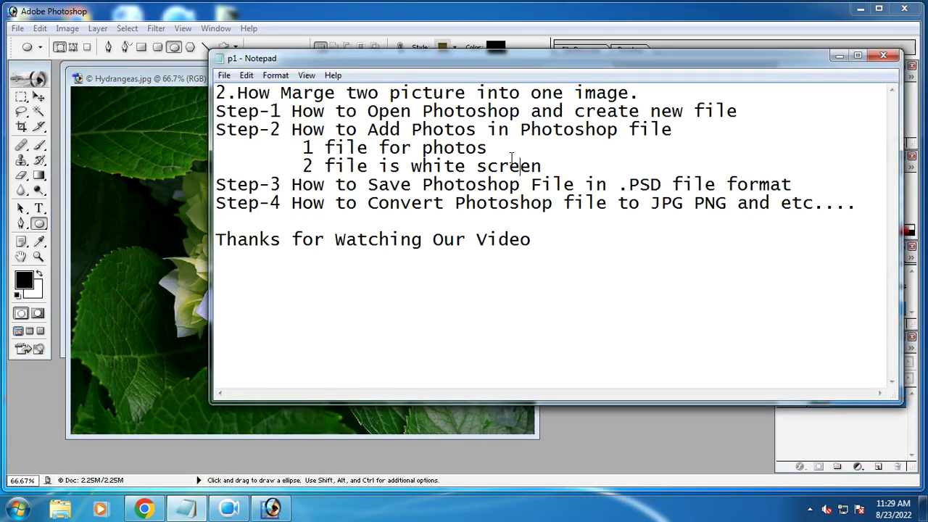
{"action": "type", "text": "select photo"}
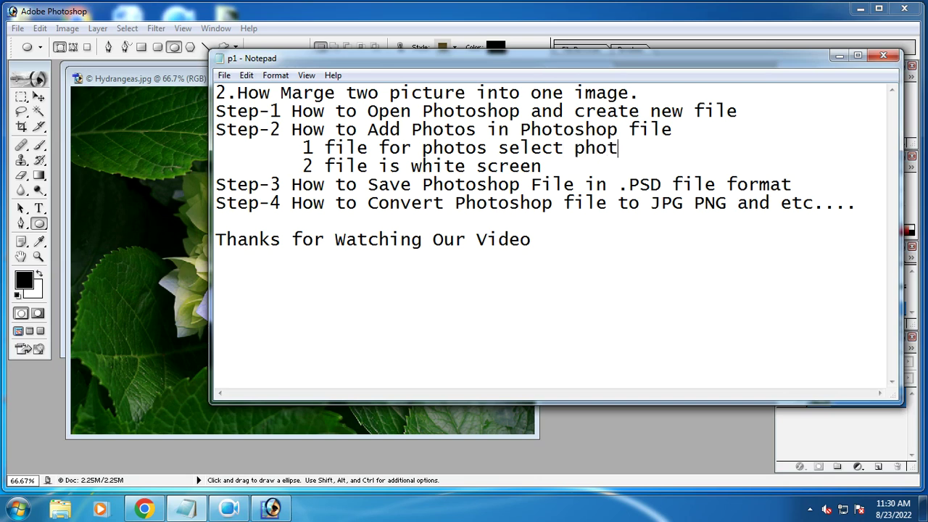
{"action": "type", "text": " file and pre"}
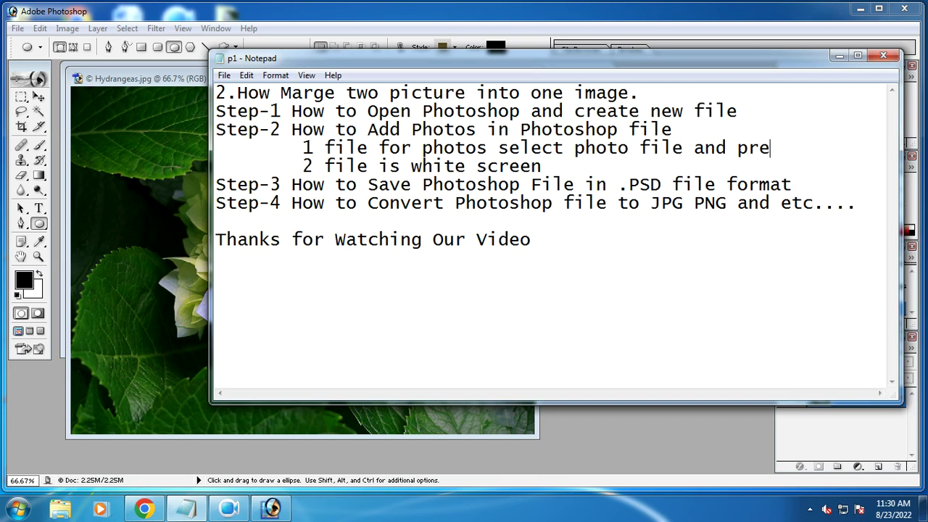
{"action": "type", "text": "ss Ctrl + A"}
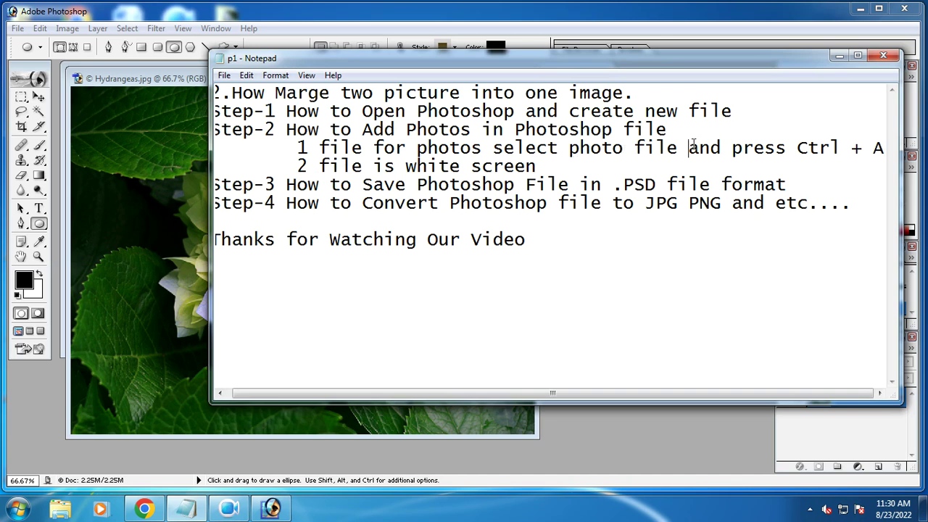
{"action": "key", "text": "Return"}
{"action": "key", "text": "Tab"}
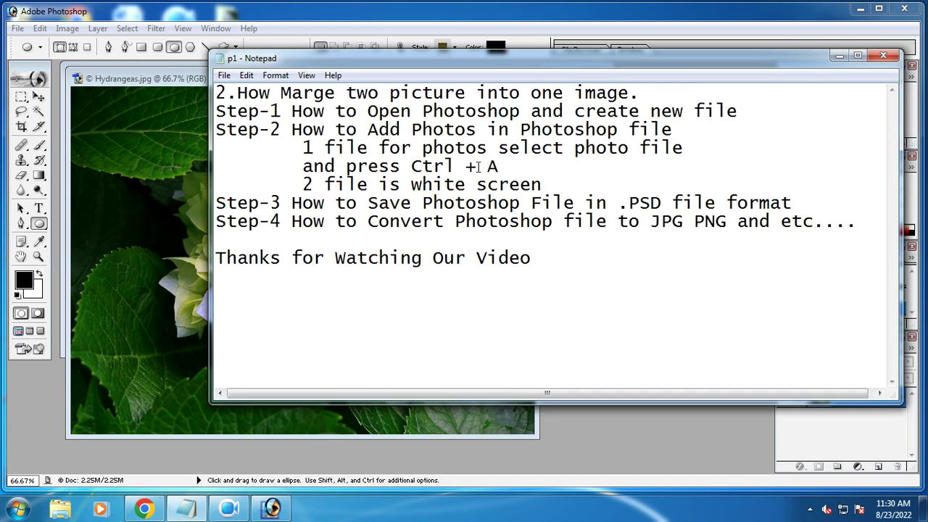
Step: Append "than Copy Image Ctrl + C" after "and press Ctrl + A" in the first sub-item of Step-2
{"action": "left_click", "coordinate": [508, 166]}
{"action": "key", "text": "shift+Left"}
{"action": "key", "text": "shift+Left"}
{"action": "key", "text": "shift+Left"}
{"action": "key", "text": "shift+Left"}
{"action": "key", "text": "shift+Left"}
{"action": "key", "text": "shift+Left"}
{"action": "key", "text": "shift+Left"}
{"action": "key", "text": "shift+Left"}
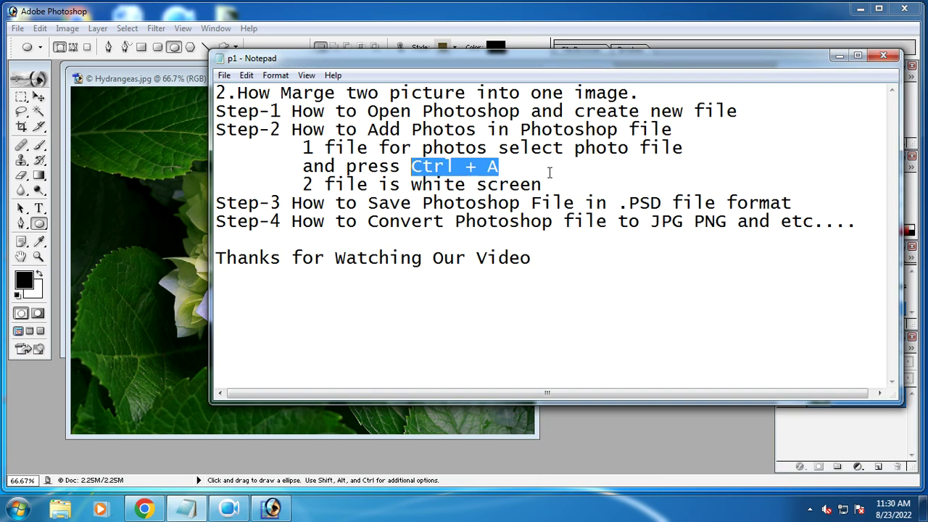
{"action": "left_click", "coordinate": [524, 171]}
{"action": "type", "text": "than"}
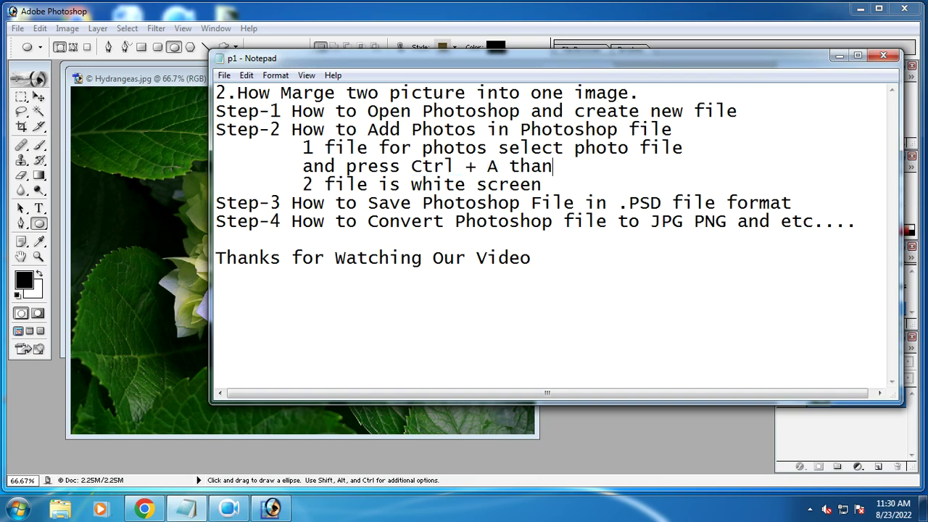
{"action": "type", "text": " Copy Image"}
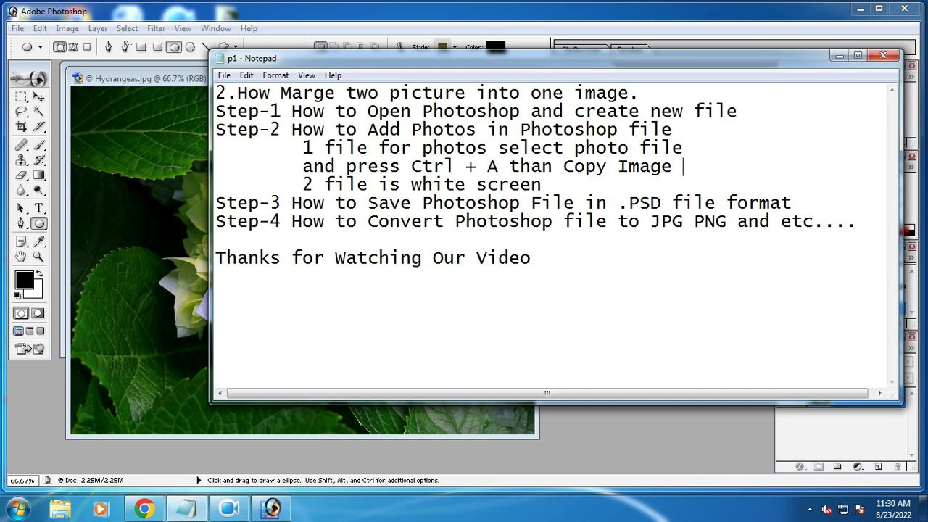
{"action": "type", "text": " Ctrl + C"}
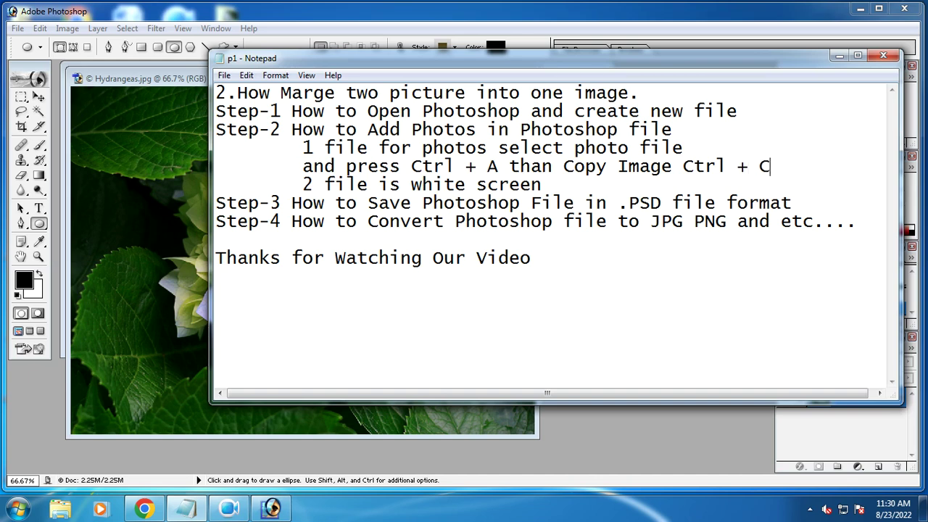
Step: Switch to Photoshop and select the entire Hydrangeas image, highlighting the "Ctrl + A" note in Notepad along the way
{"action": "left_click", "coordinate": [160, 291]}
{"action": "key", "text": "ctrl+a"}
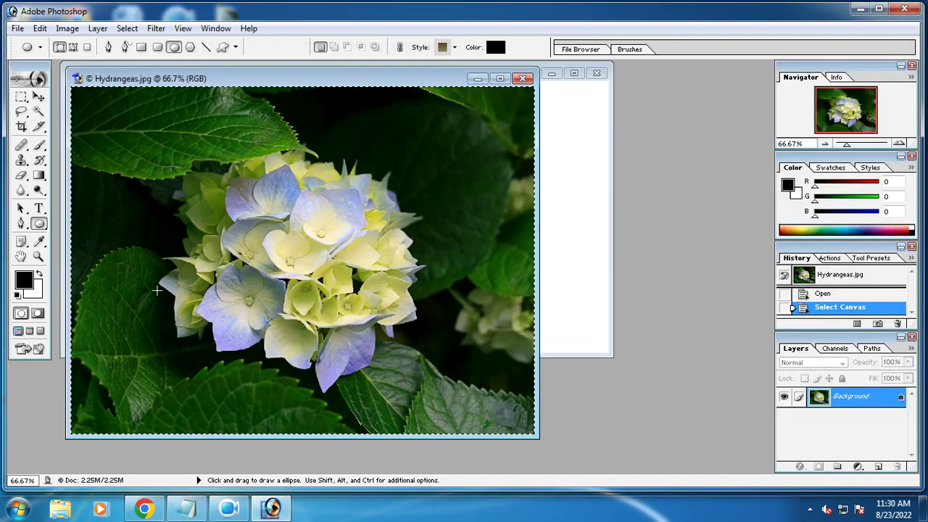
{"action": "left_click", "coordinate": [564, 261]}
{"action": "left_click", "coordinate": [345, 424]}
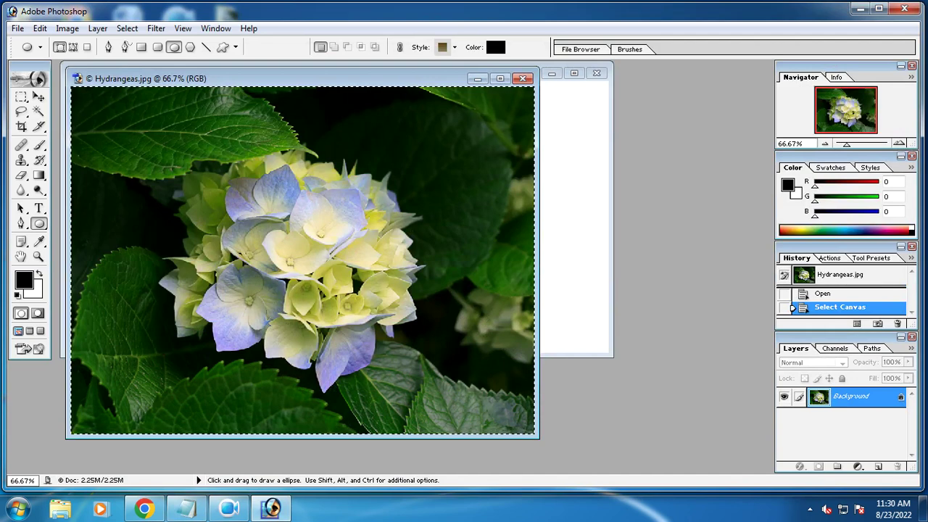
{"action": "key", "text": "ctrl+a"}
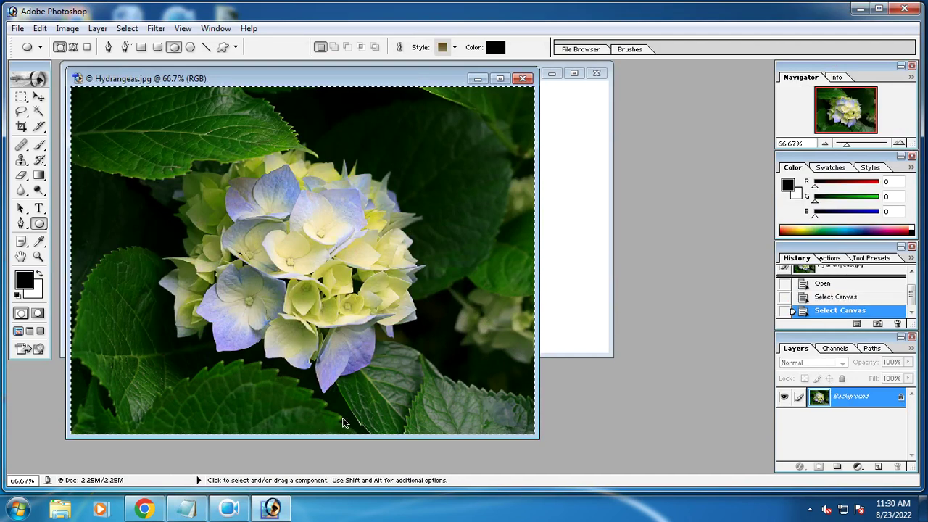
{"action": "key", "text": "ctrl+a"}
{"action": "left_click", "coordinate": [186, 508]}
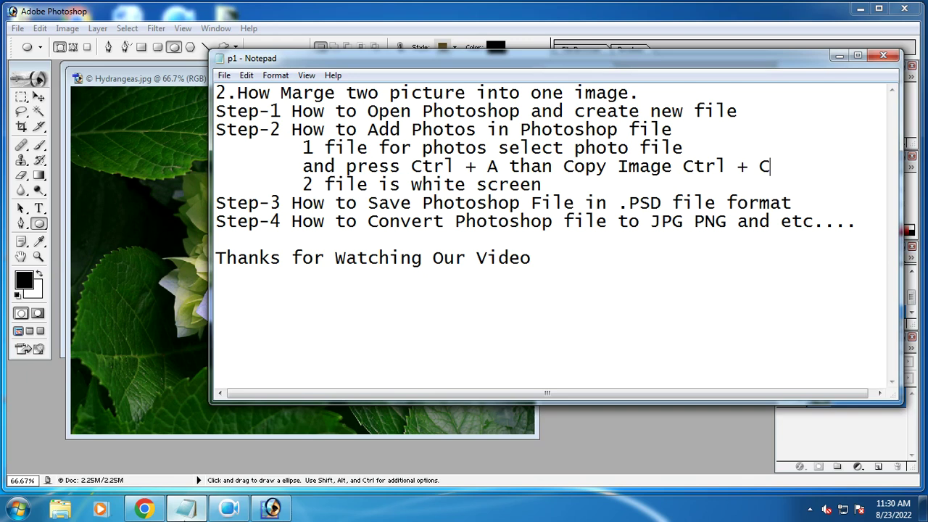
{"action": "left_click_drag", "start_coordinate": [401, 167], "coordinate": [510, 167]}
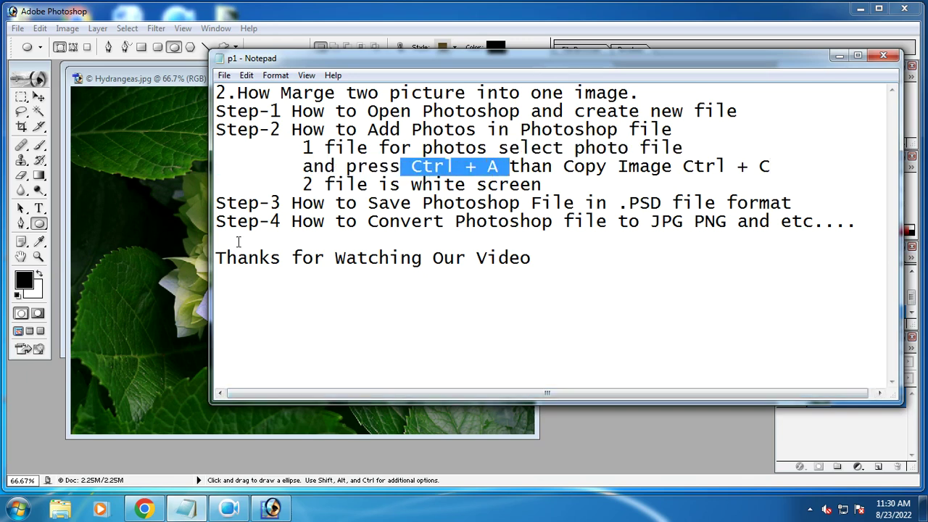
{"action": "left_click", "coordinate": [272, 509]}
{"action": "key", "text": "ctrl+a"}
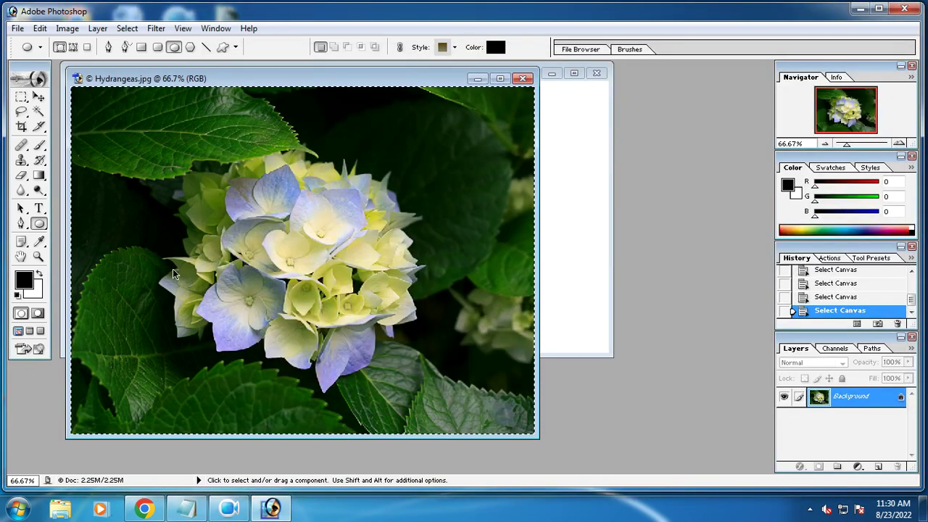
Step: Highlight "Ctrl + C" in the Notepad notes, then copy the selected Hydrangeas image and bring the blank DPT PRA-2 document forward in Photoshop
{"action": "left_click", "coordinate": [187, 509]}
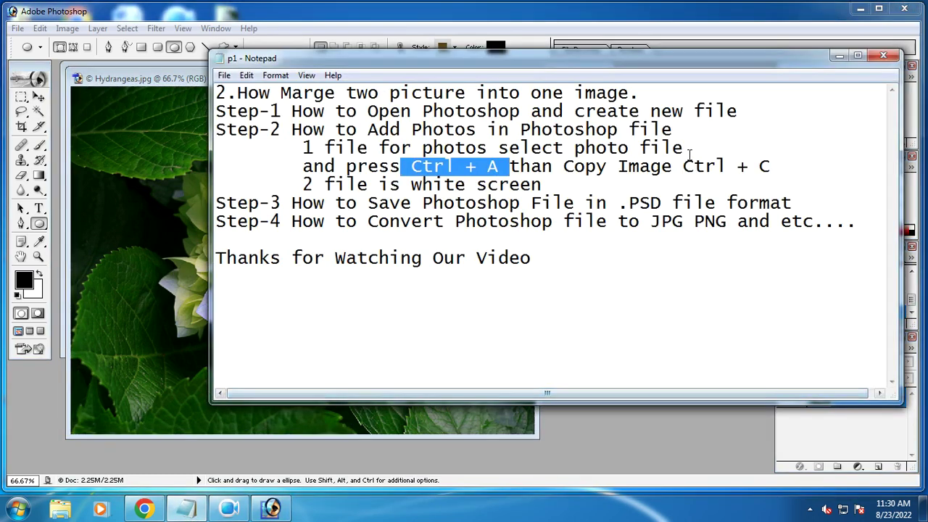
{"action": "left_click_drag", "start_coordinate": [683, 167], "coordinate": [771, 167]}
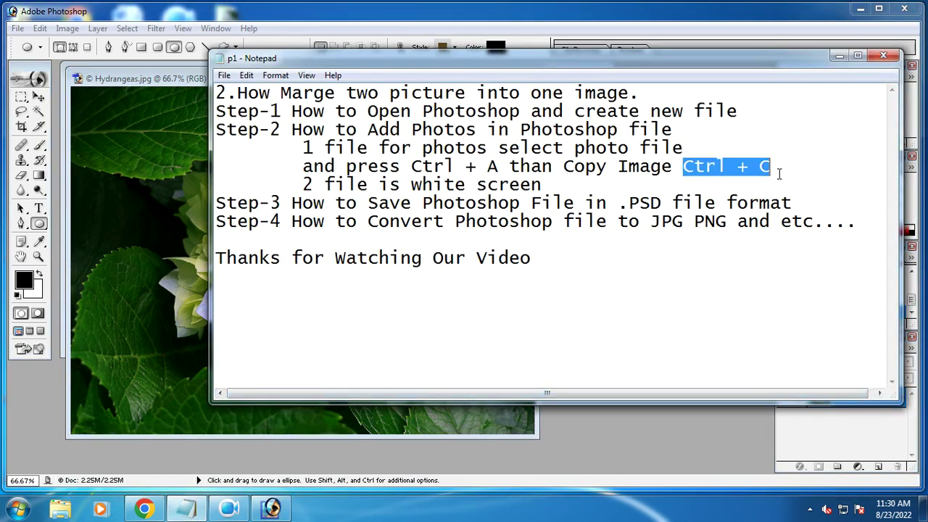
{"action": "left_click", "coordinate": [203, 511]}
{"action": "left_click", "coordinate": [576, 296]}
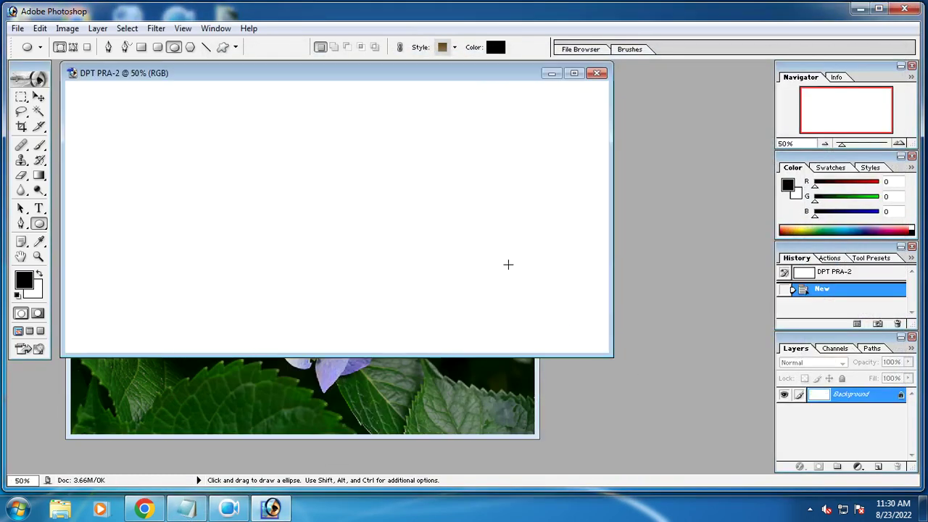
Step: Switch to Notepad, append "select white screen file and" to the "2 file is white screen" line, and start a new line below it
{"action": "left_click", "coordinate": [196, 509]}
{"action": "left_click", "coordinate": [589, 186]}
{"action": "type", "text": "s"}
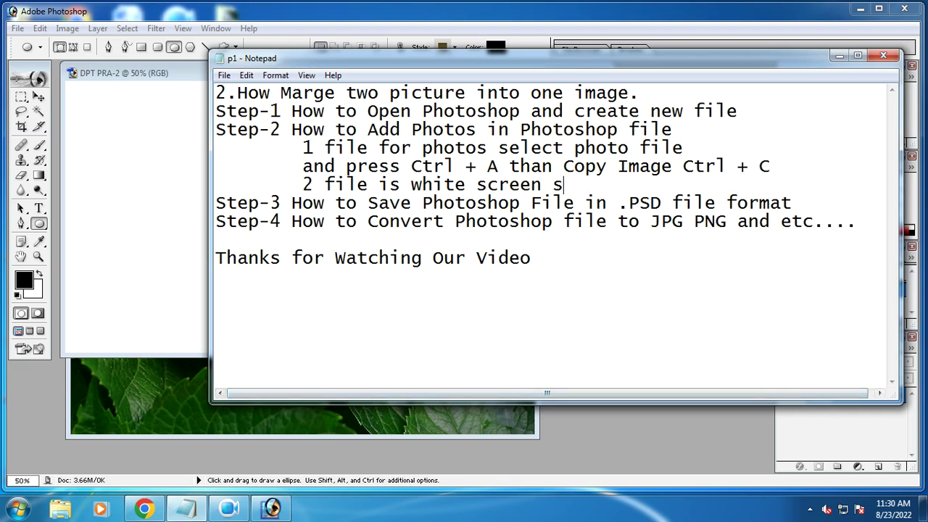
{"action": "type", "text": "elect w"}
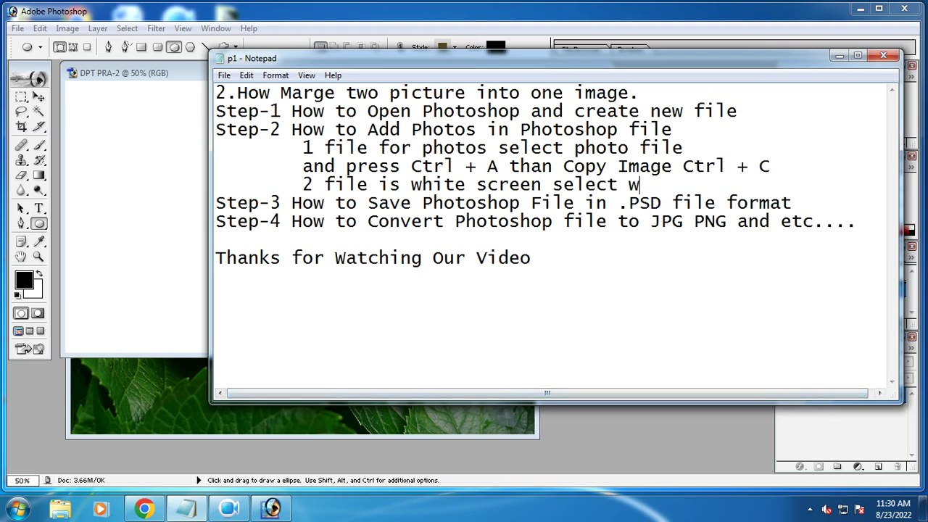
{"action": "type", "text": "hite screen fi"}
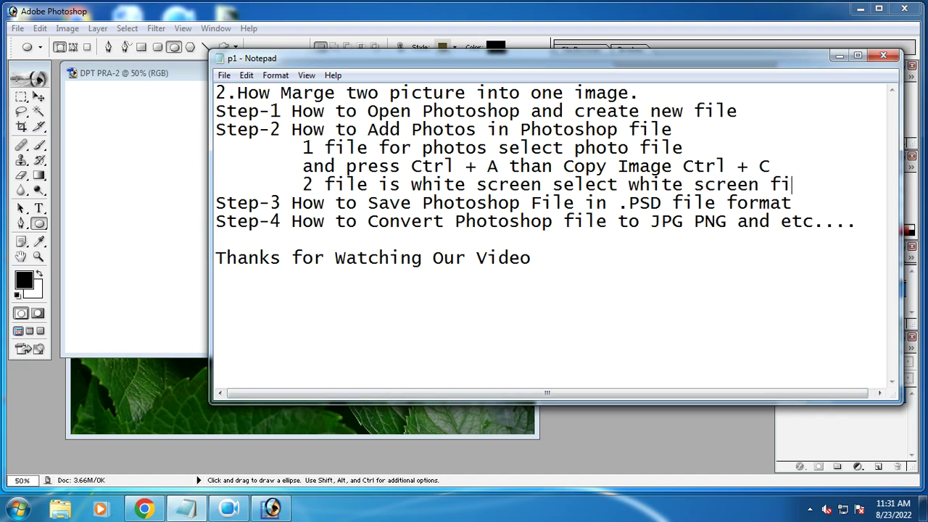
{"action": "type", "text": "le and"}
{"action": "key", "text": "Return"}
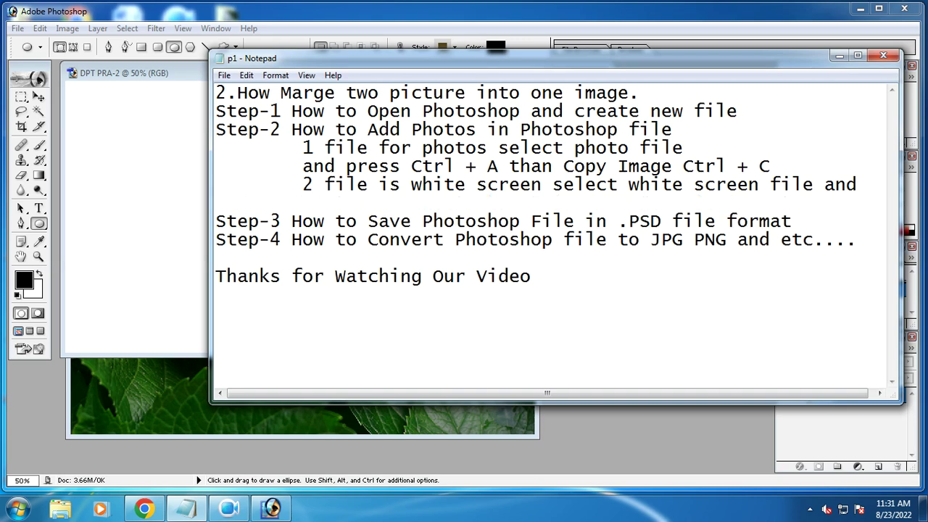
Step: Write "paste file Ctrl + V" on the continuation line, indented to match the other sub-items
{"action": "type", "text": "paste file "}
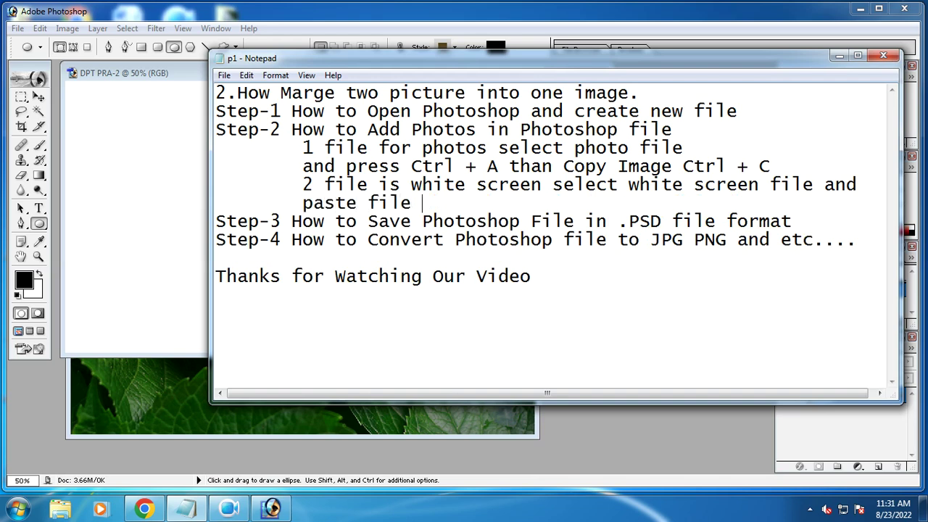
{"action": "type", "text": "CTtrl"}
{"action": "key", "text": "BackSpace"}
{"action": "key", "text": "BackSpace"}
{"action": "key", "text": "BackSpace"}
{"action": "key", "text": "BackSpace"}
{"action": "key", "text": "BackSpace"}
{"action": "type", "text": "trl + V"}
Step: Switch to Photoshop, paste the copied image into the DPT PRA-2 document, and bring the Hydrangeas document back to the front
{"action": "left_click", "coordinate": [126, 176]}
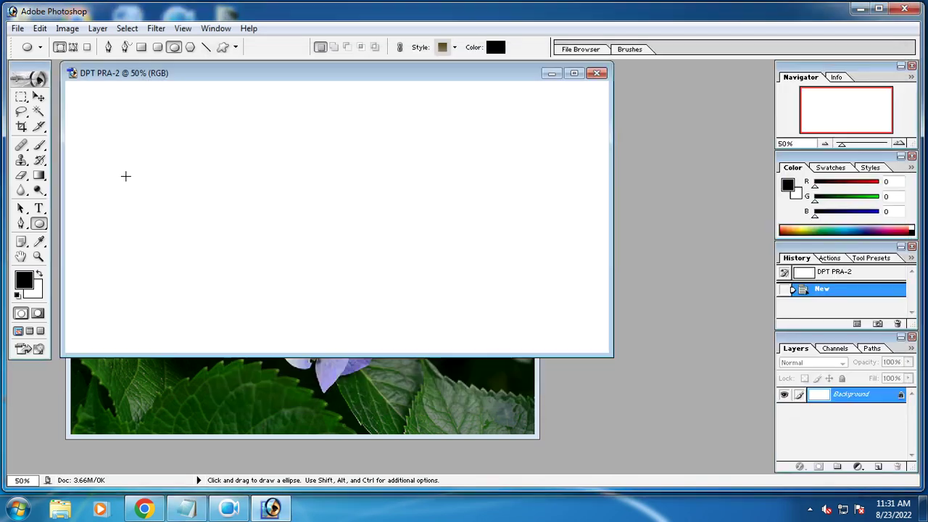
{"action": "key", "text": "ctrl+v"}
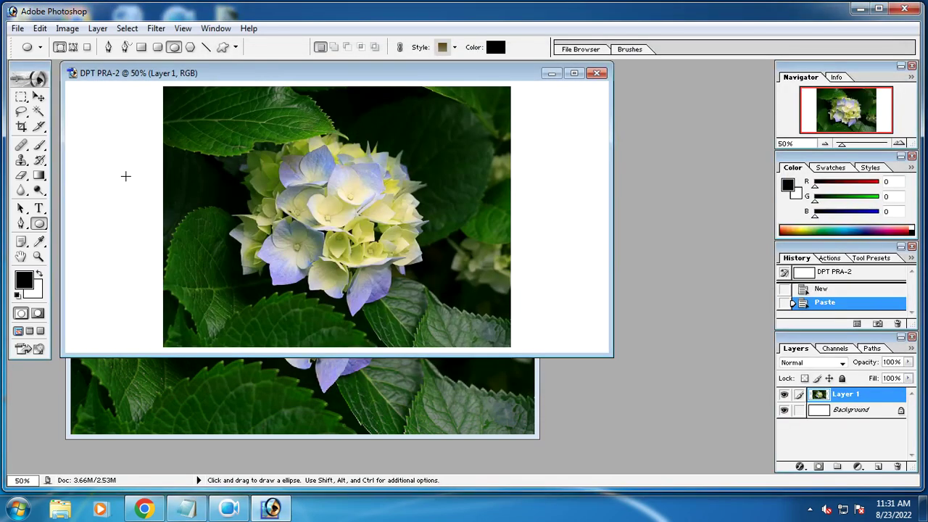
{"action": "left_click", "coordinate": [252, 409]}
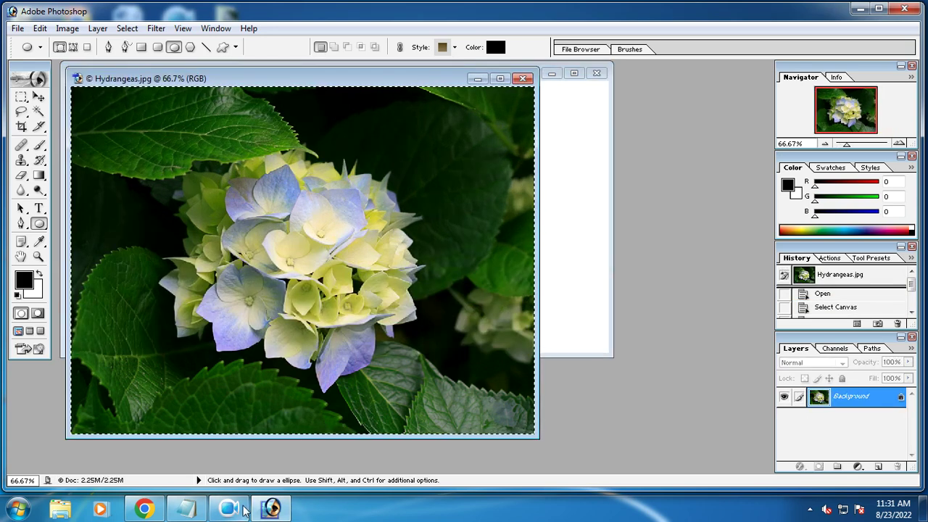
Step: Switch to Notepad and add the indented line "3 than close photo open file." below the paste instruction
{"action": "key", "text": "alt+Tab"}
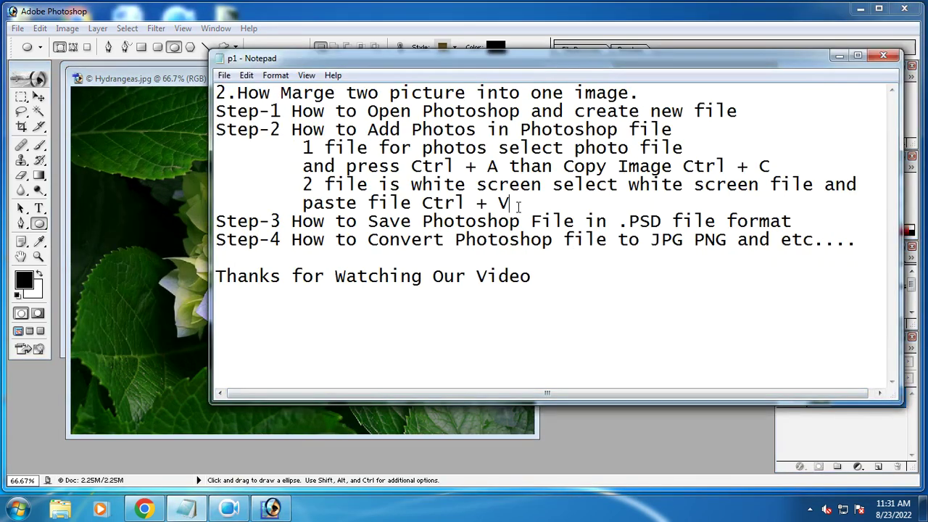
{"action": "key", "text": "Return"}
{"action": "type", "text": "3."}
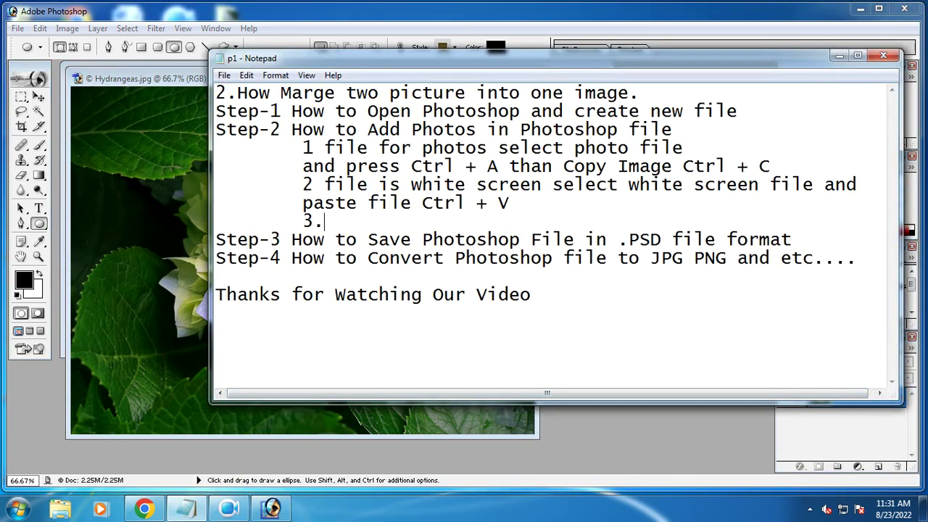
{"action": "type", "text": " thane"}
{"action": "key", "text": "BackSpace"}
{"action": "key", "text": "BackSpace"}
{"action": "type", "text": "close photo open file "}
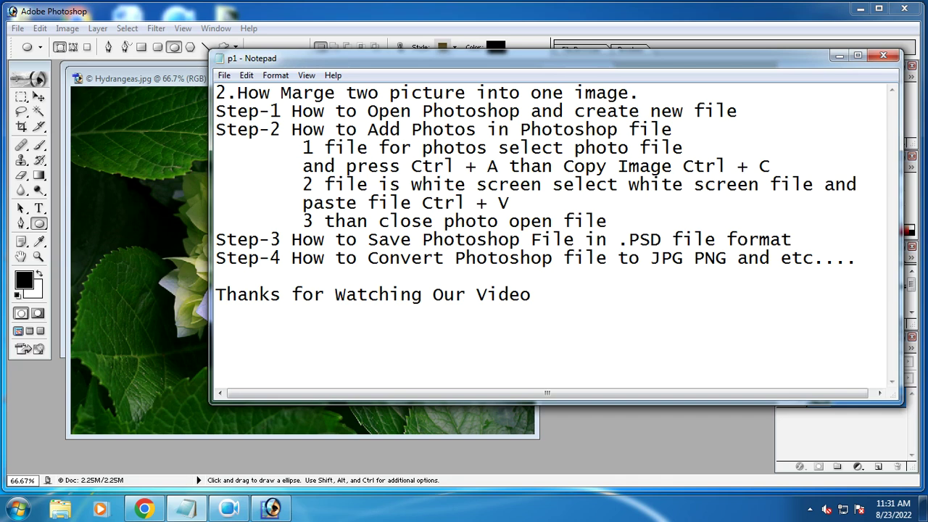
{"action": "type", "text": "on"}
{"action": "key", "text": "BackSpace"}
Step: Switch to Photoshop and close the Hydrangeas document
{"action": "left_click", "coordinate": [493, 27]}
{"action": "left_click", "coordinate": [522, 78]}
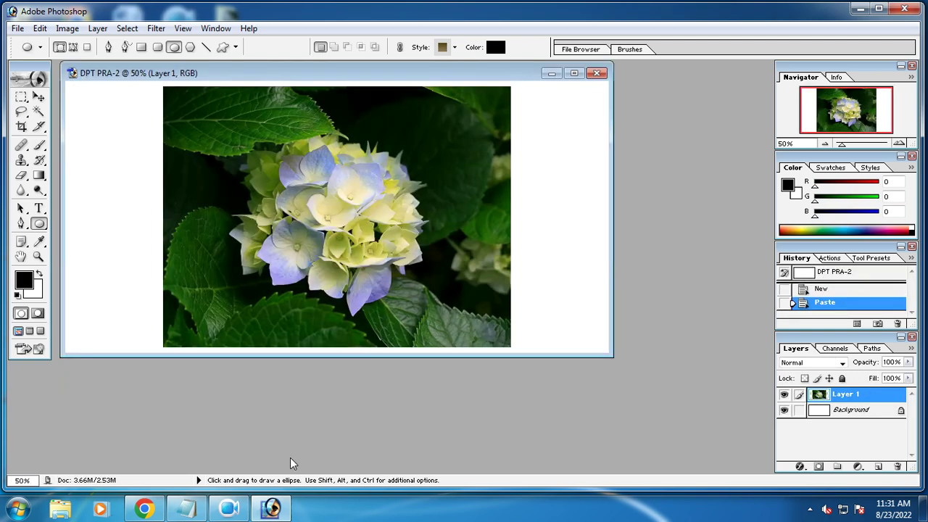
Step: Switch to Notepad and add the indented line "4 see 1 photo add in our file now add second photo" below sub-item 3
{"action": "left_click", "coordinate": [186, 509]}
{"action": "left_click", "coordinate": [652, 221]}
{"action": "key", "text": "Return"}
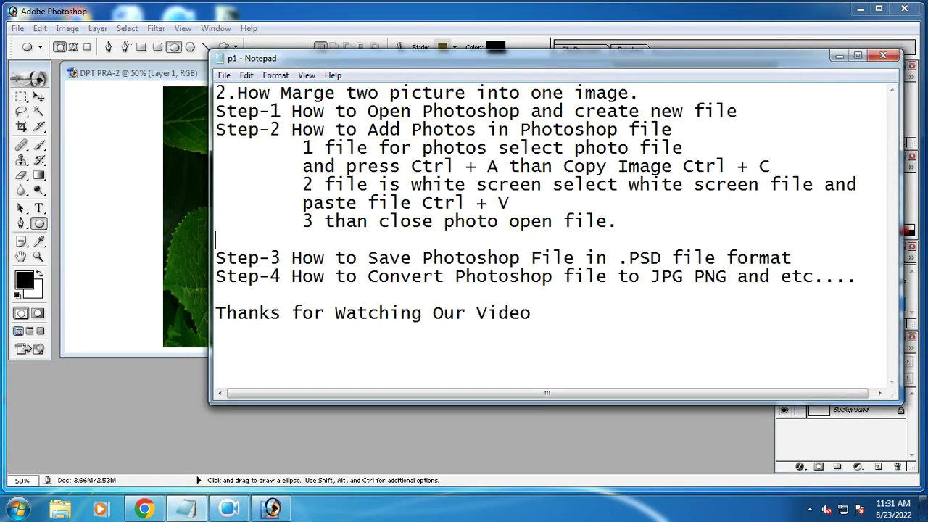
{"action": "key", "text": "Tab"}
{"action": "type", "text": "4 see 1 photo add in our "}
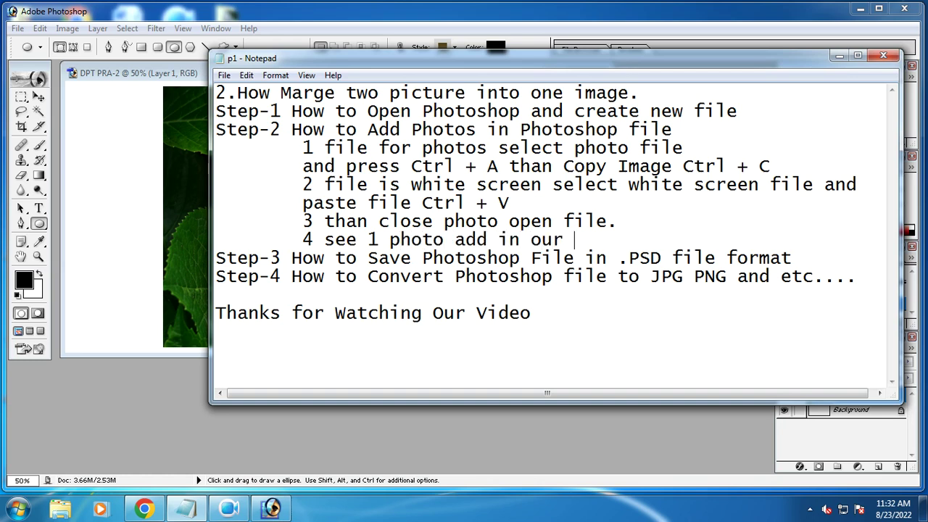
{"action": "type", "text": "file now add"}
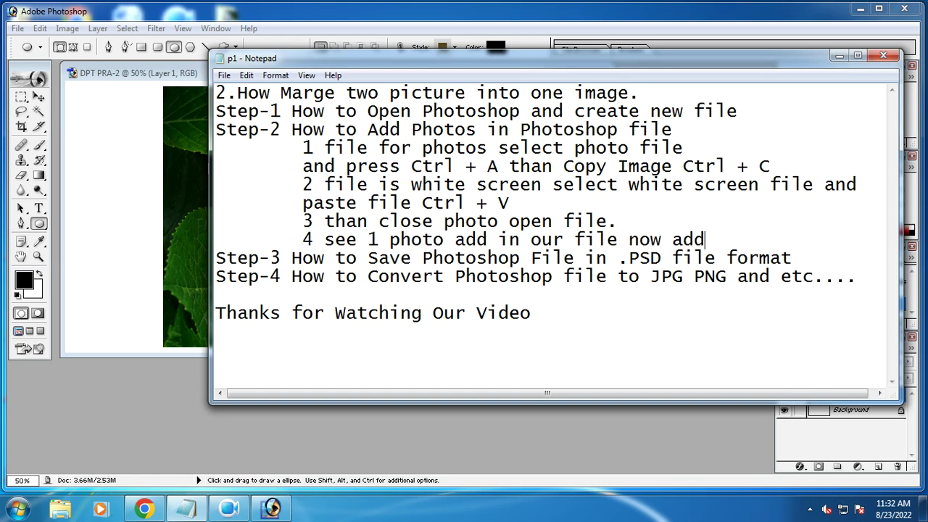
{"action": "type", "text": " second p"}
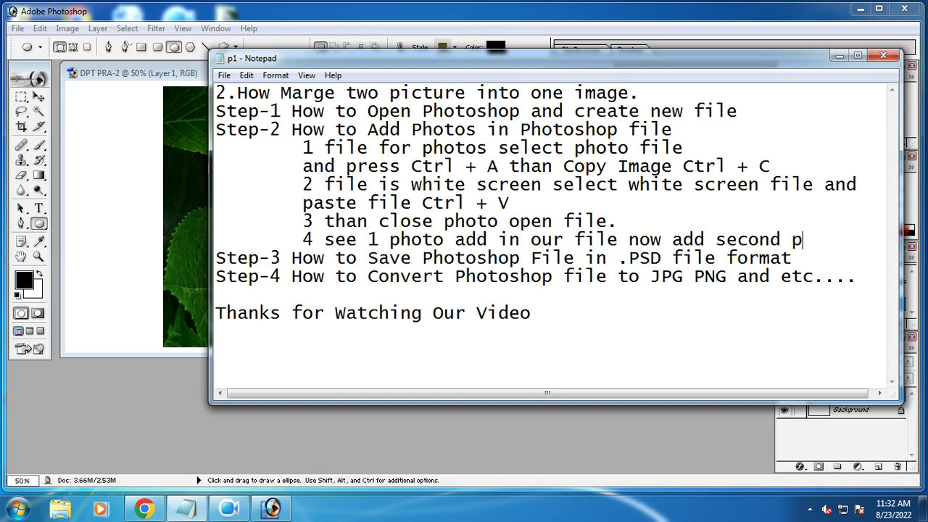
{"action": "type", "text": "hoto"}
Step: Switch to Photoshop and open the Desert picture from Sample Pictures
{"action": "left_click", "coordinate": [93, 192]}
{"action": "left_click", "coordinate": [17, 28]}
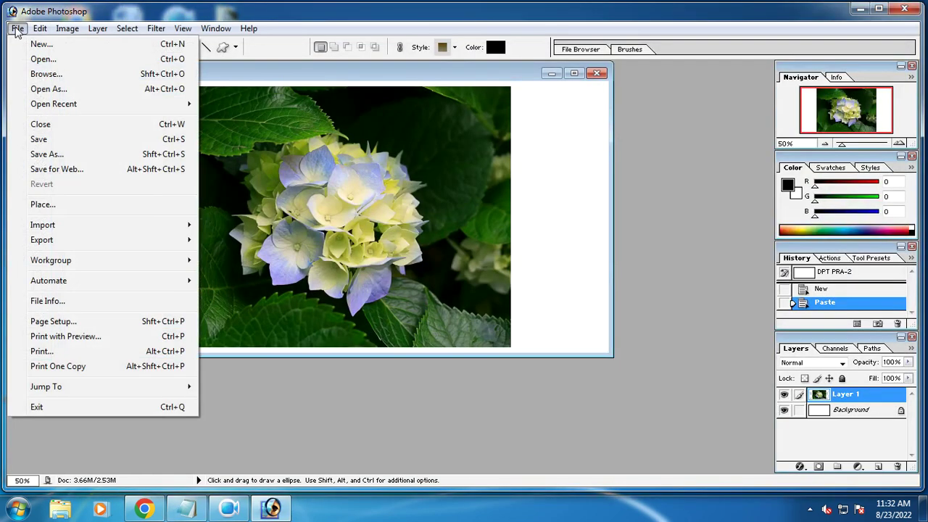
{"action": "left_click", "coordinate": [43, 60]}
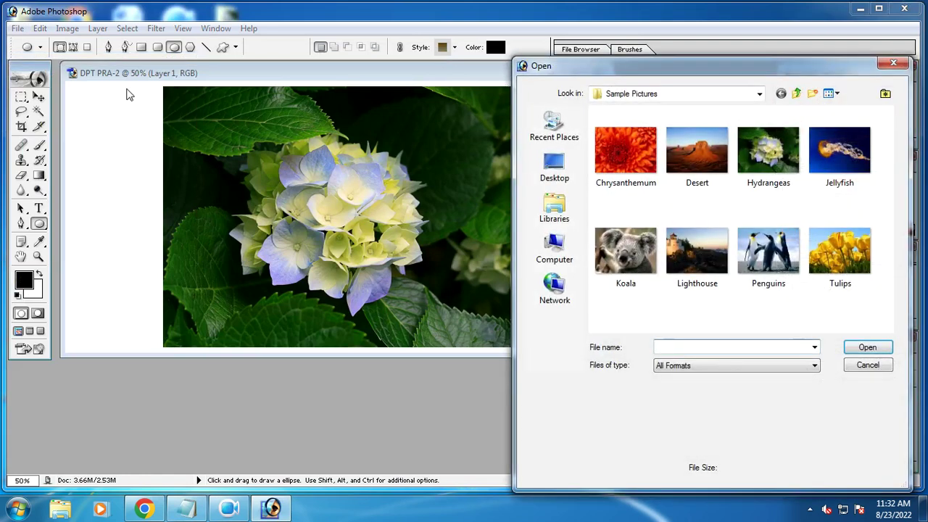
{"action": "left_click", "coordinate": [697, 152]}
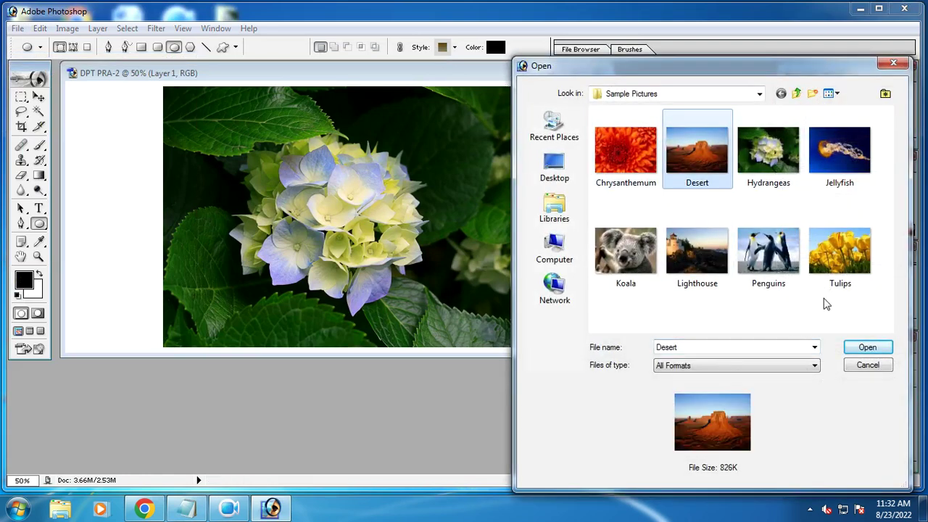
{"action": "left_click", "coordinate": [861, 349]}
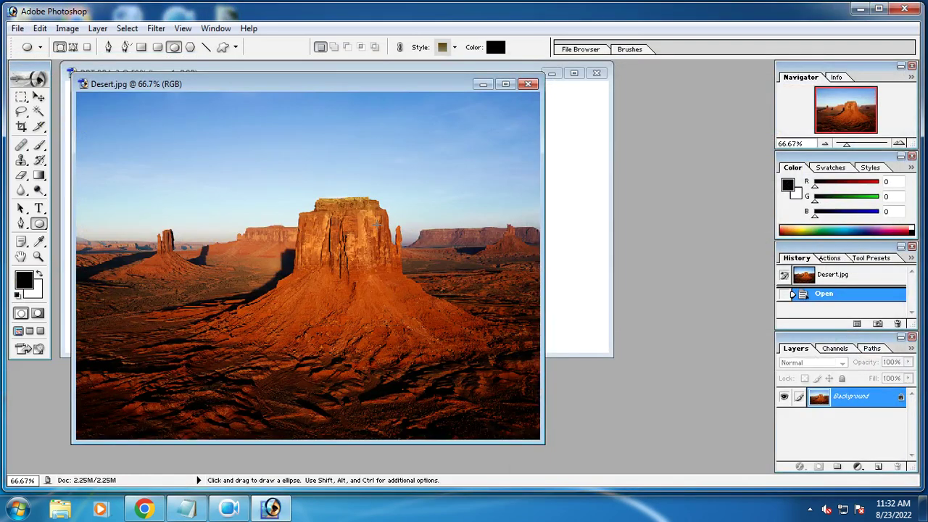
Step: Switch to Notepad and highlight the photo selecting and copying instructions in the first sub-item
{"action": "left_click", "coordinate": [187, 509]}
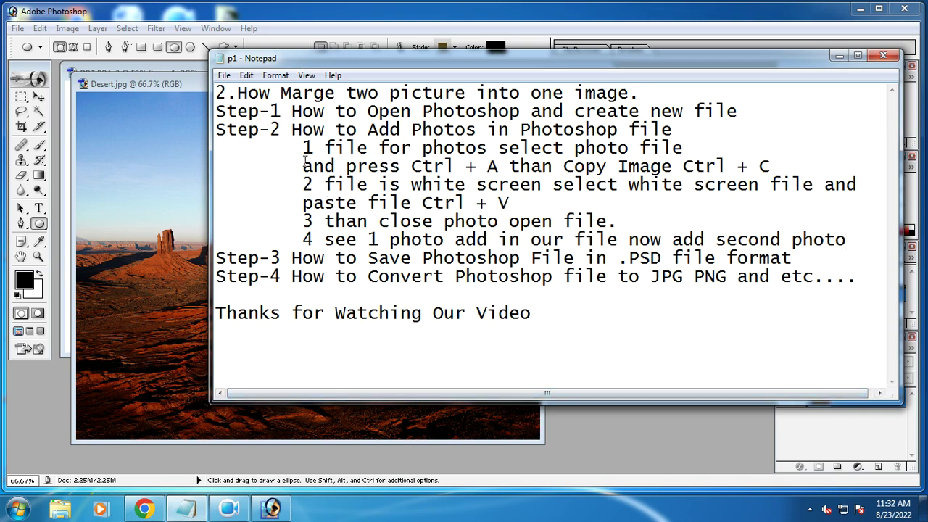
{"action": "left_click_drag", "start_coordinate": [325, 148], "coordinate": [816, 168]}
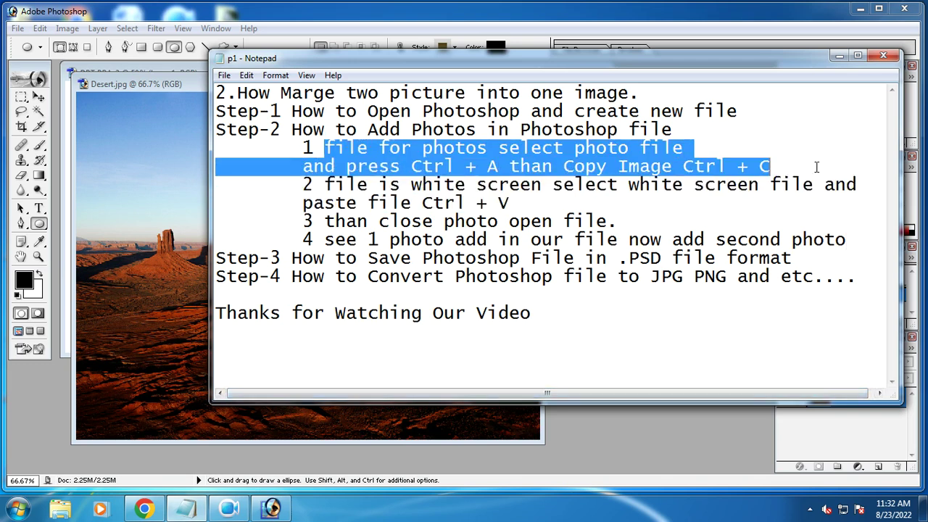
Step: Switch to Photoshop, copy the whole Desert picture, close its document and paste the copy into DPT PRA-2
{"action": "left_click", "coordinate": [167, 225]}
{"action": "key", "text": "ctrl+a"}
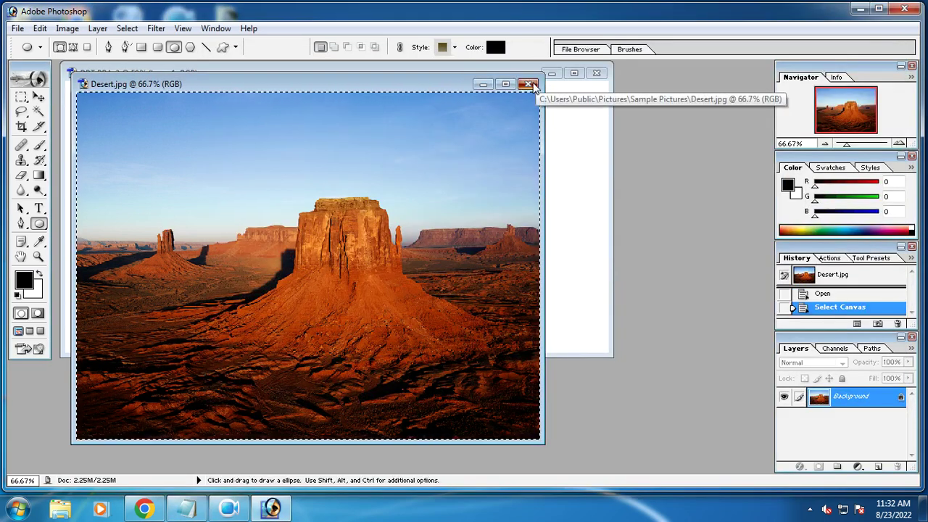
{"action": "left_click", "coordinate": [528, 85]}
{"action": "key", "text": "ctrl+v"}
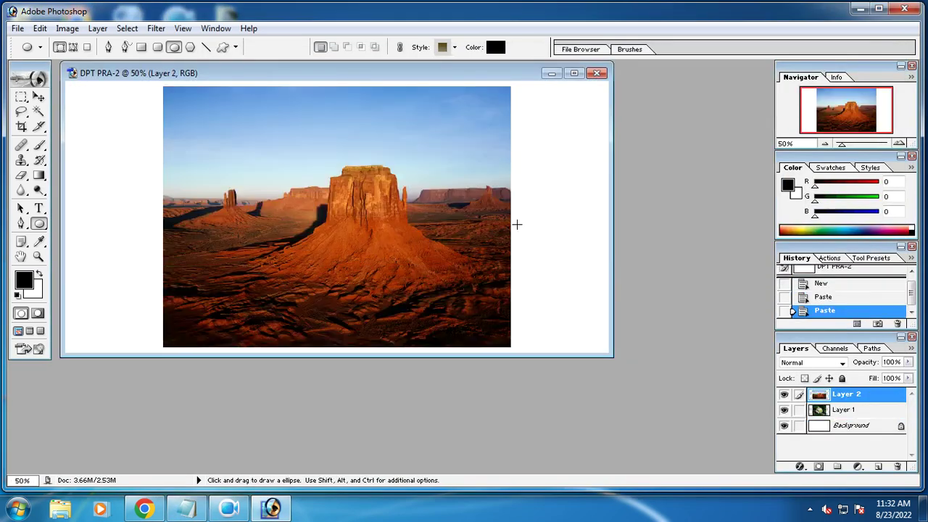
Step: Maximize DPT PRA-2 and place the desert picture in the canvas's lower-right corner and the hydrangea picture in its lower-left corner
{"action": "left_click", "coordinate": [38, 97]}
{"action": "left_click_drag", "start_coordinate": [311, 212], "coordinate": [389, 231]}
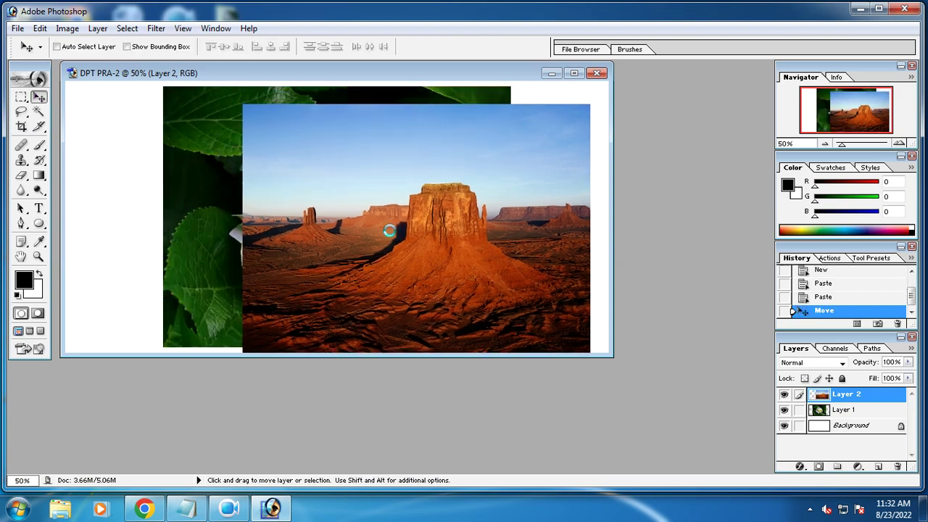
{"action": "left_click", "coordinate": [573, 73]}
{"action": "left_click_drag", "start_coordinate": [566, 231], "coordinate": [532, 208]}
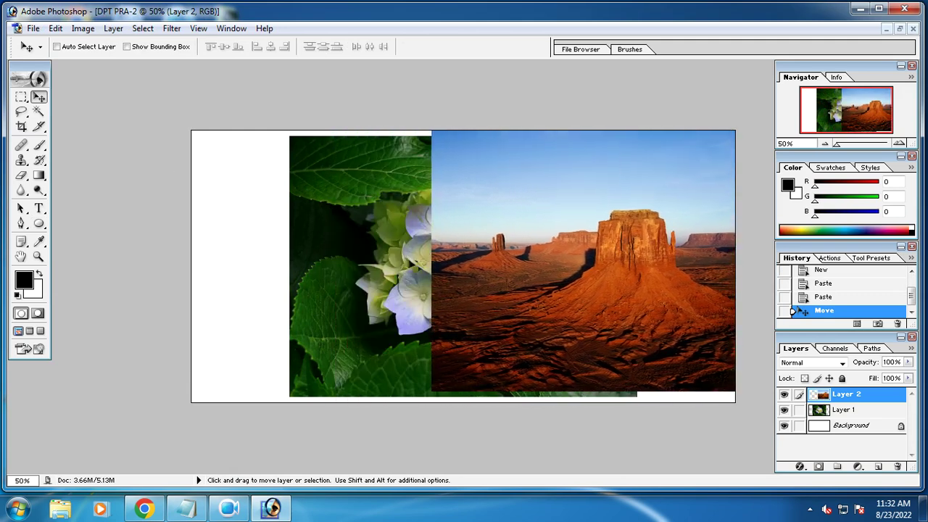
{"action": "left_click_drag", "start_coordinate": [708, 315], "coordinate": [704, 327]}
{"action": "left_click", "coordinate": [827, 409]}
{"action": "left_click_drag", "start_coordinate": [411, 253], "coordinate": [291, 255]}
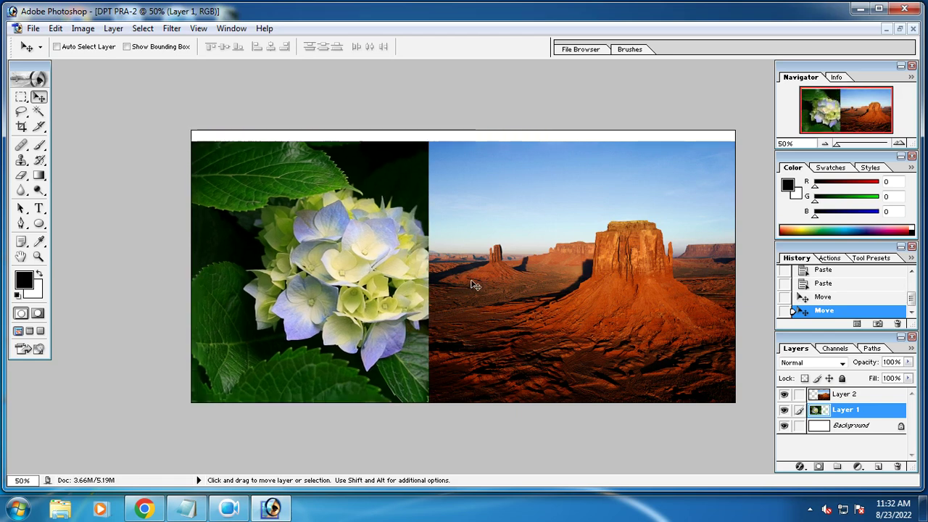
Step: Switch to Notepad and add the indented line "5 see both photos add in our file" below sub-item 4
{"action": "left_click", "coordinate": [202, 510]}
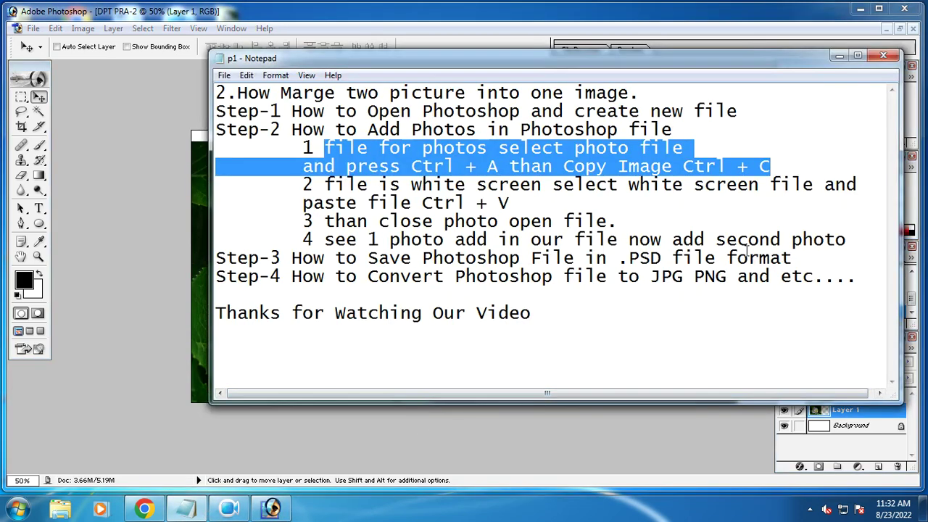
{"action": "left_click", "coordinate": [871, 240]}
{"action": "key", "text": "Return"}
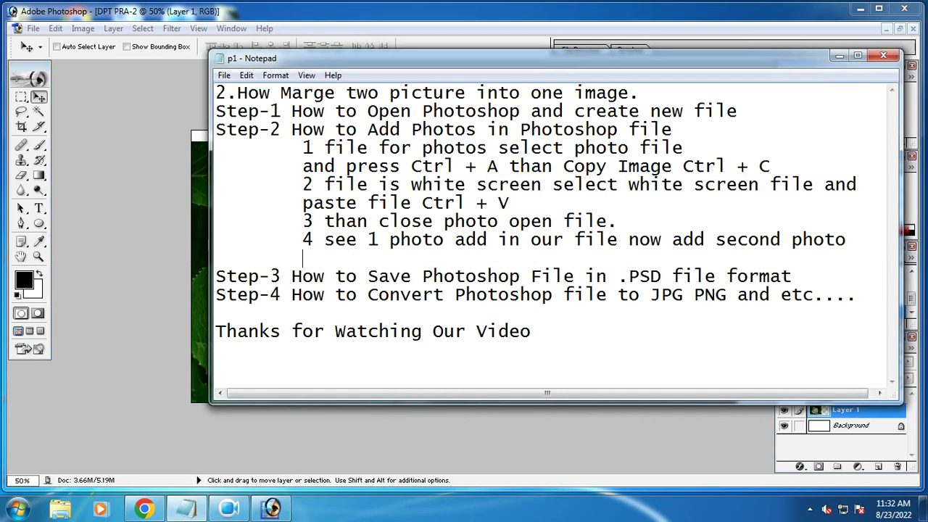
{"action": "type", "text": "5 see both phot"}
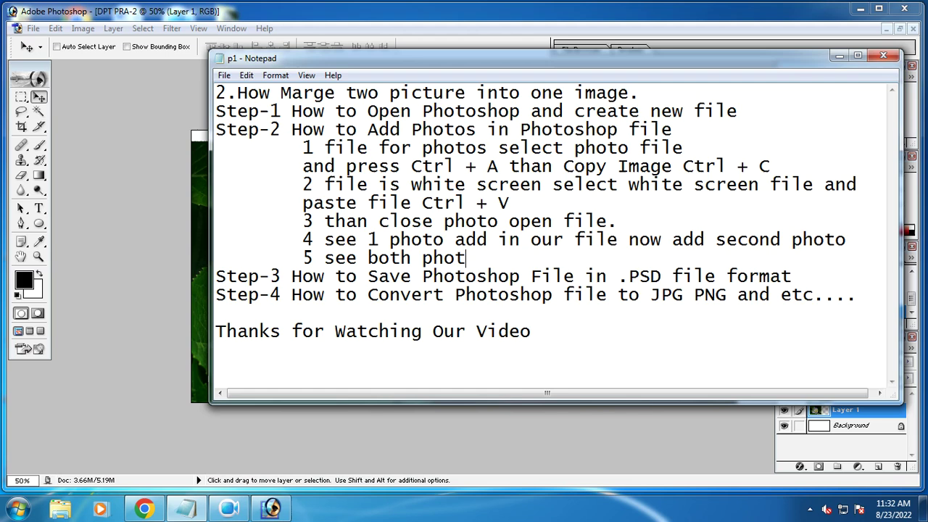
{"action": "type", "text": "os add in our file"}
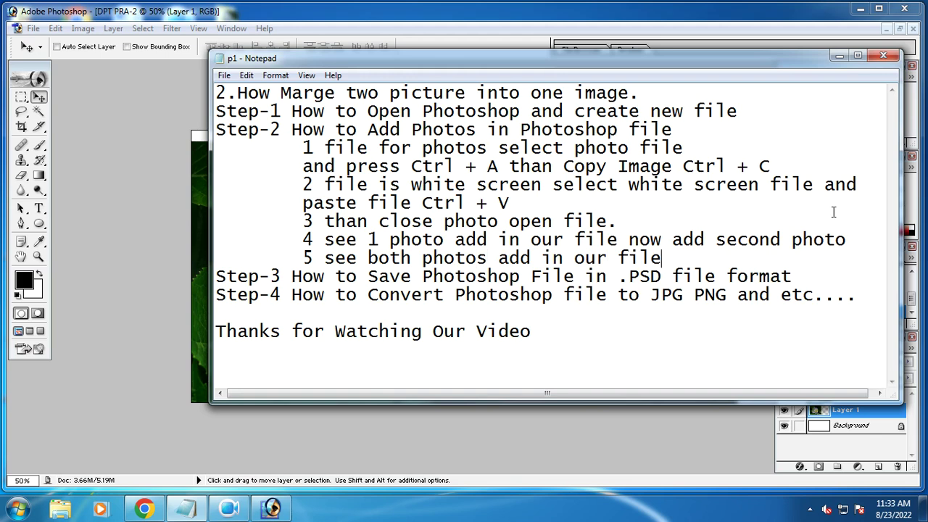
Step: Add the indented line "6 now resize and add effect on photos" below sub-item 5
{"action": "key", "text": "Return"}
{"action": "key", "text": "Tab"}
{"action": "type", "text": "6 n"}
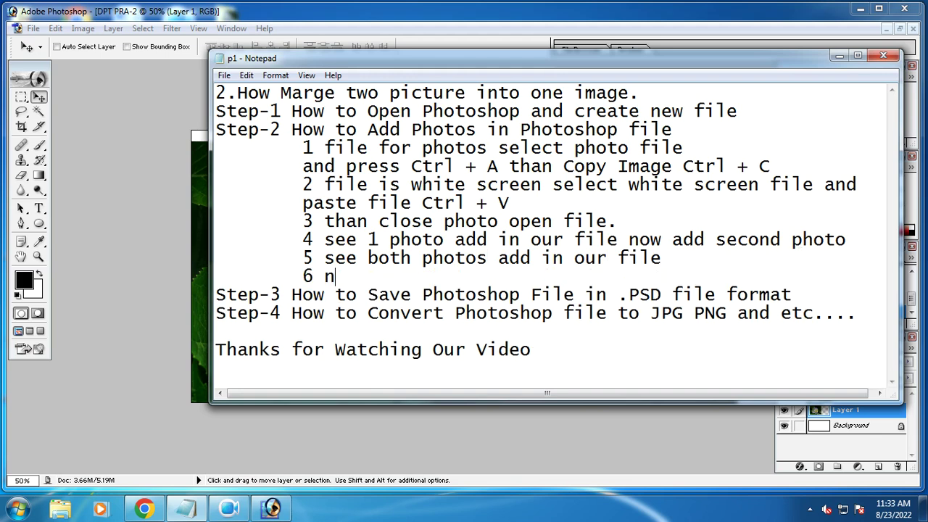
{"action": "type", "text": "ow resize and "}
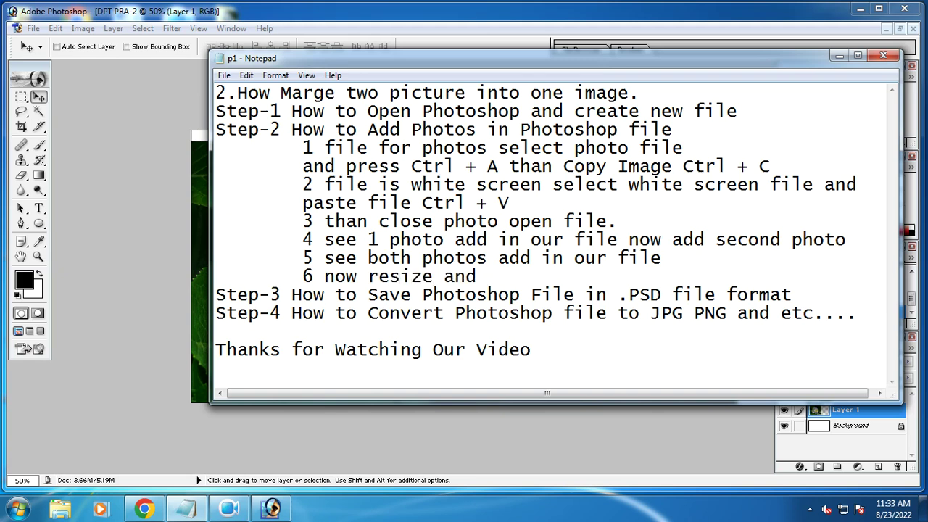
{"action": "type", "text": "add effect on "}
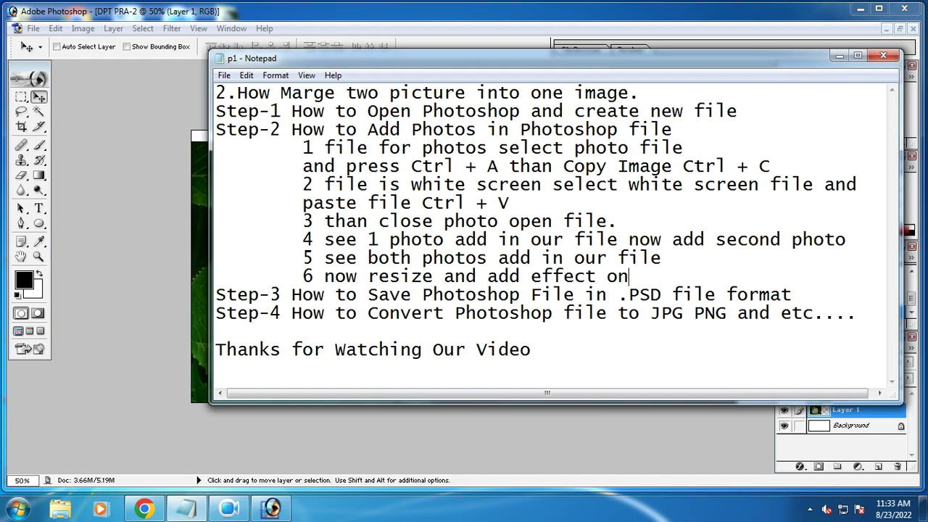
{"action": "type", "text": "photos"}
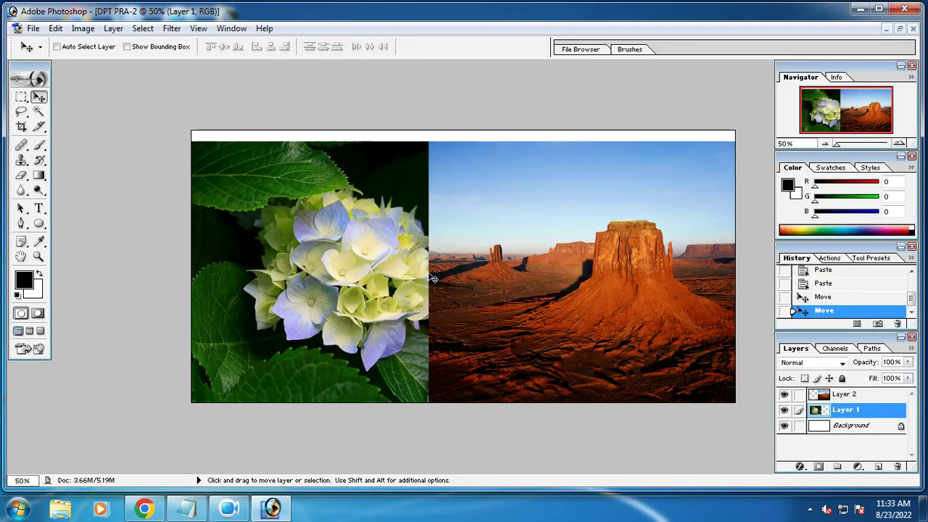
Step: Switch to Photoshop and alternate between Layer 2 and Layer 1, ending with Layer 1 selected
{"action": "left_click", "coordinate": [837, 397]}
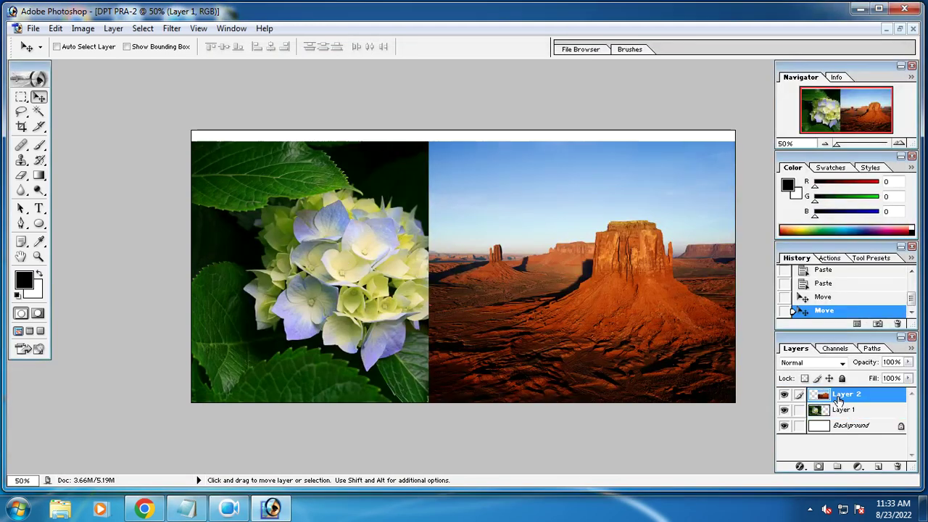
{"action": "left_click", "coordinate": [841, 410]}
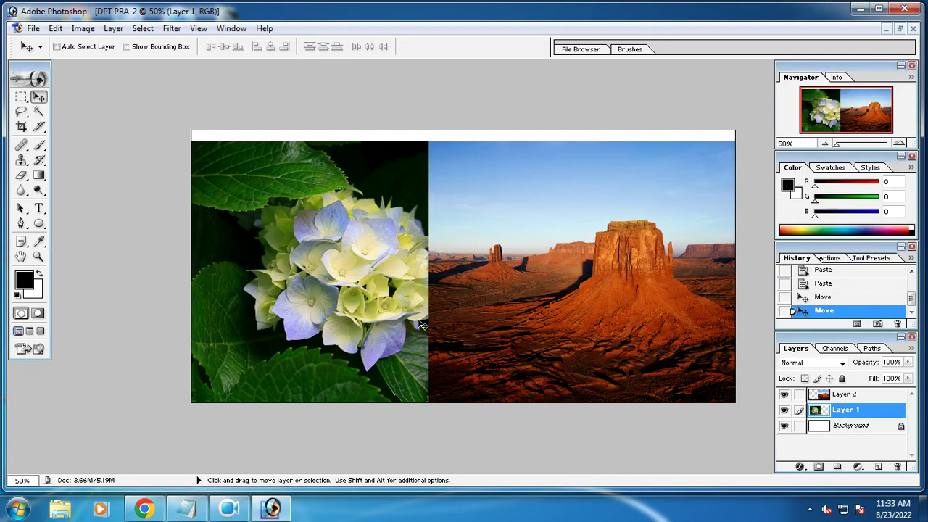
{"action": "left_click", "coordinate": [859, 396]}
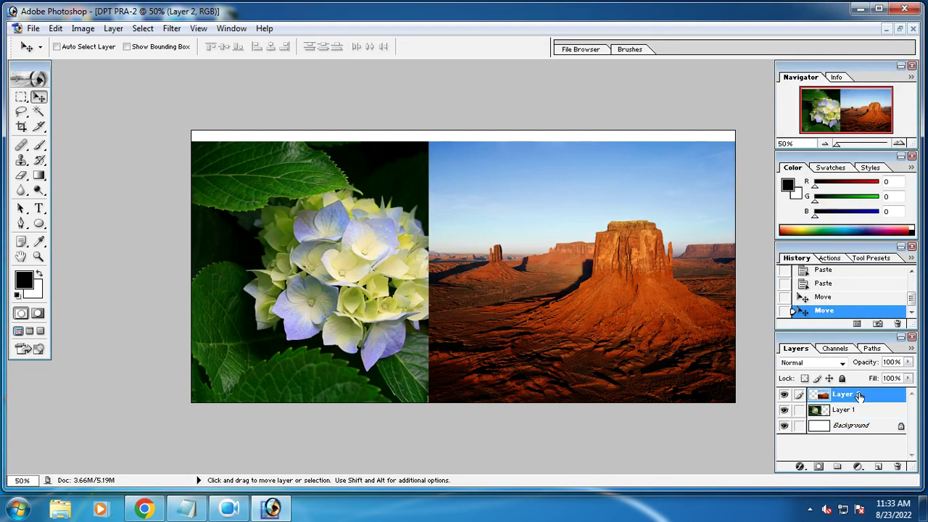
{"action": "left_click", "coordinate": [845, 411]}
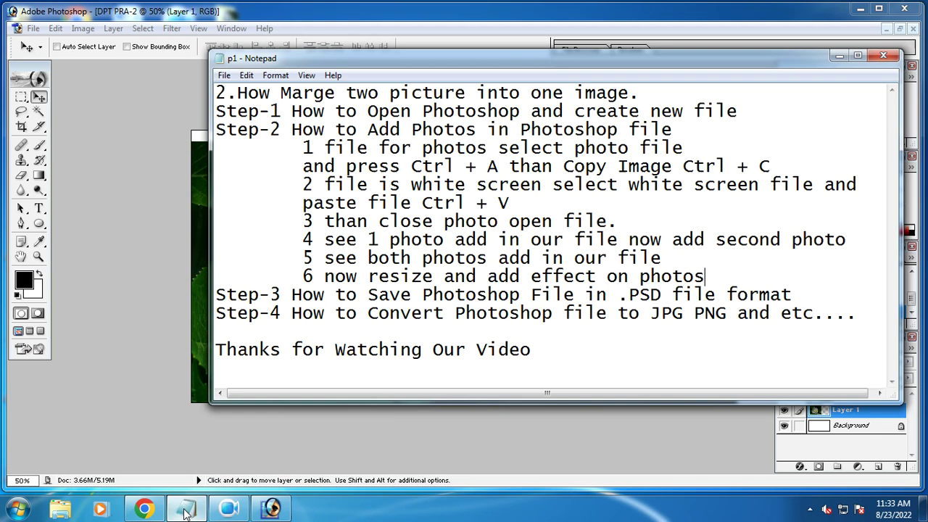
Step: Switch to Notepad and add the indented line "select layer 1 for photo 1 and layer 2 for photo 2" below sub-item 6
{"action": "left_click", "coordinate": [186, 508]}
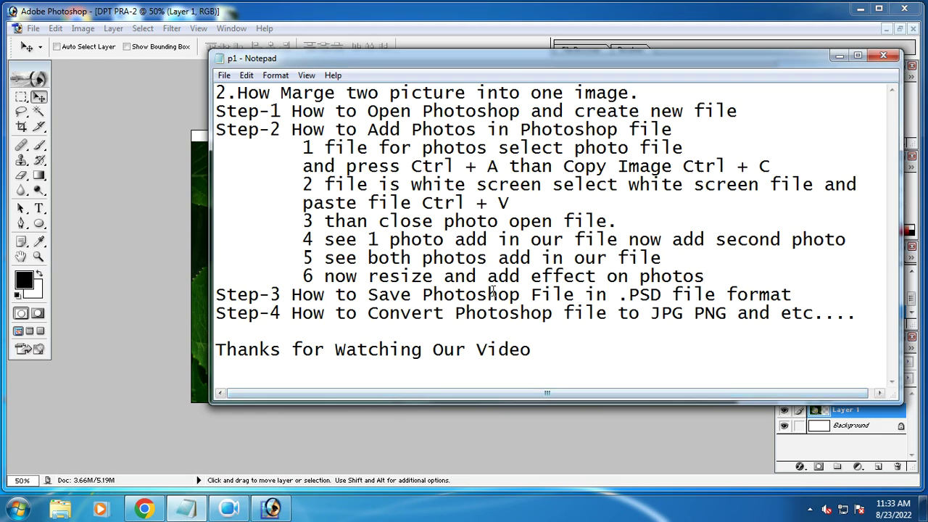
{"action": "left_click", "coordinate": [720, 278]}
{"action": "key", "text": "Return"}
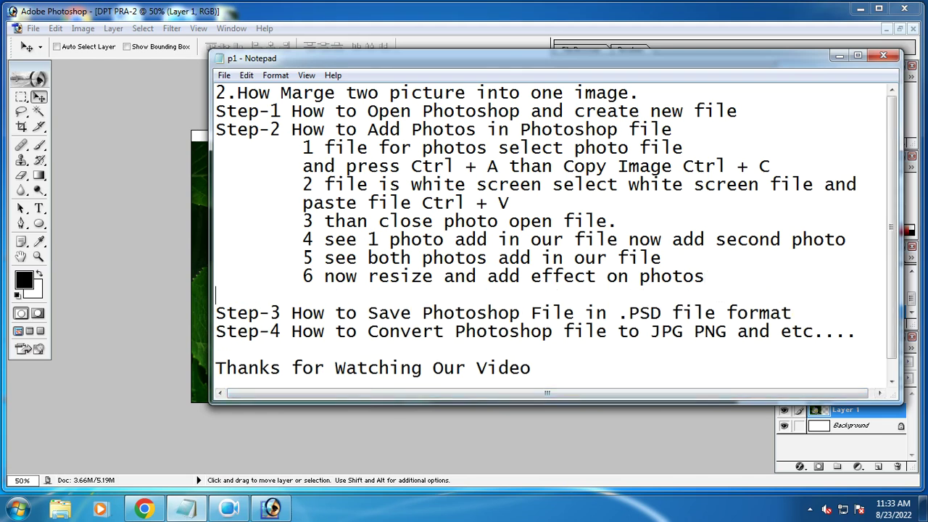
{"action": "type", "text": "select layer"}
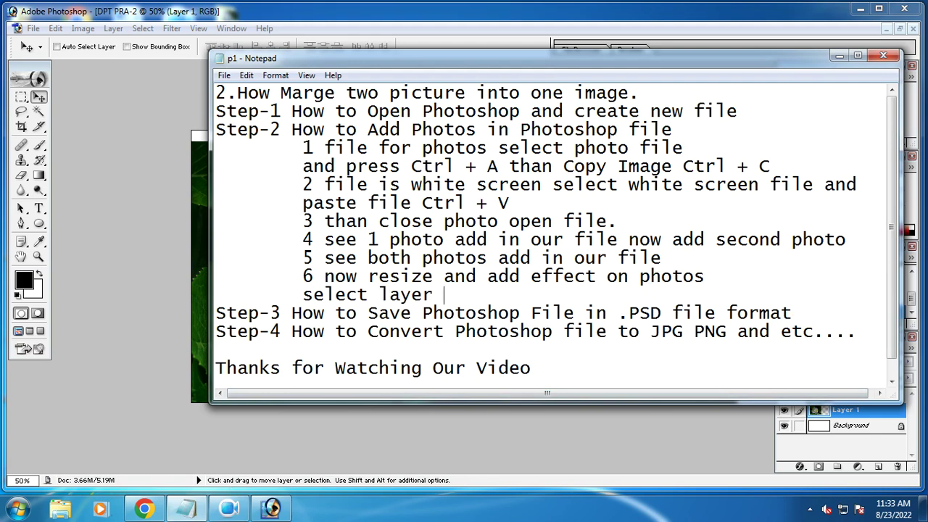
{"action": "type", "text": " 1 for photo 1 and l"}
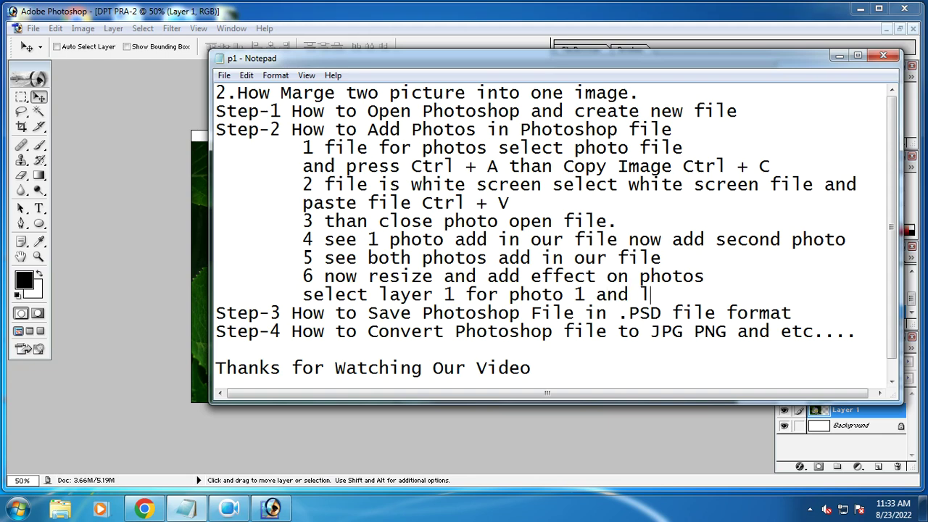
{"action": "type", "text": "ayer 2 for photos 2"}
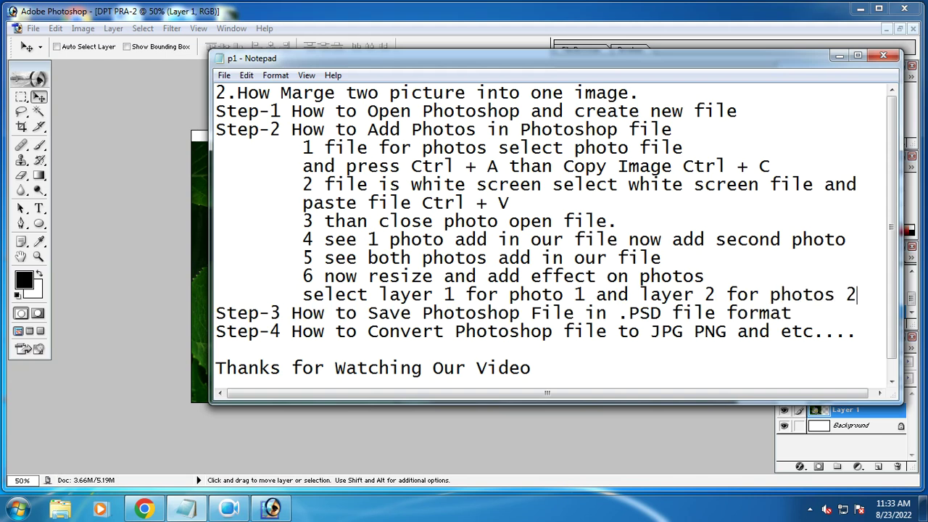
{"action": "key", "text": "Left"}
{"action": "key", "text": "BackSpace"}
Step: Switch to Photoshop, enable Auto Select Layer and Show Bounding Box for the Move tool, and shift the hydrangea picture slightly right
{"action": "left_click", "coordinate": [119, 234]}
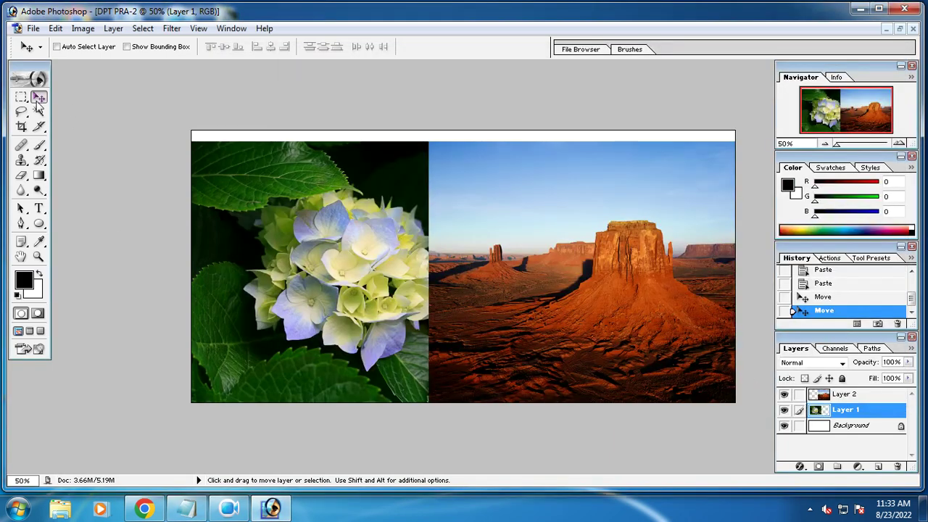
{"action": "left_click_drag", "start_coordinate": [371, 252], "coordinate": [389, 249]}
{"action": "left_click", "coordinate": [58, 47]}
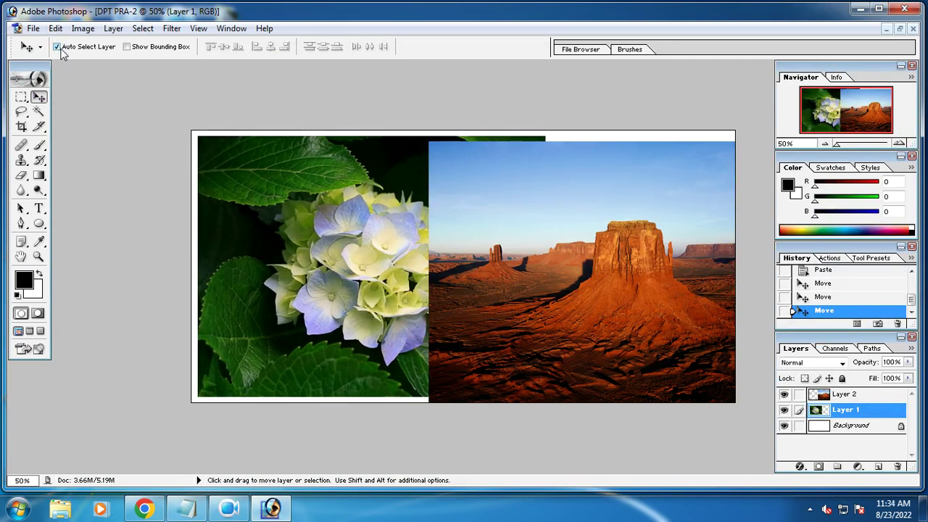
{"action": "left_click", "coordinate": [126, 46]}
{"action": "left_click_drag", "start_coordinate": [253, 191], "coordinate": [256, 197]}
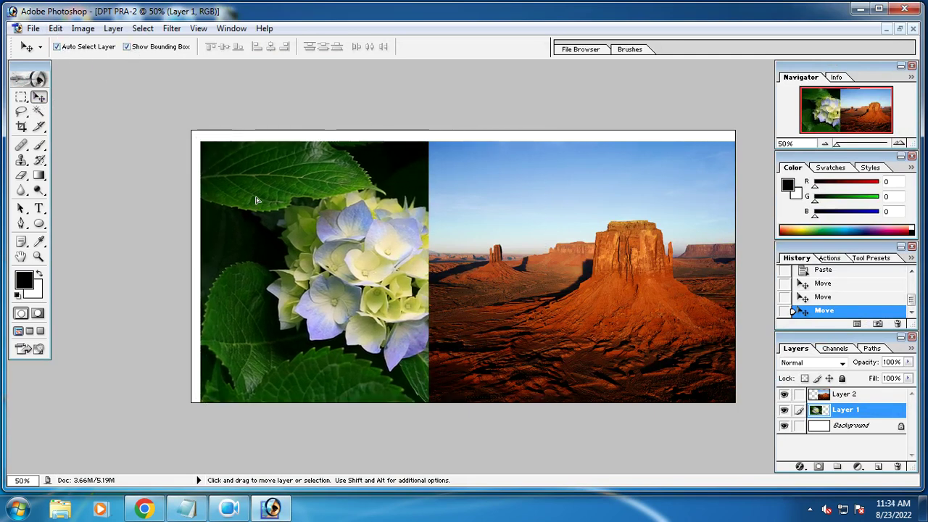
Step: Scale the hydrangea picture to about 70% width and 77% height and place it in the canvas's left half
{"action": "left_click_drag", "start_coordinate": [200, 141], "coordinate": [303, 202]}
{"action": "left_click_drag", "start_coordinate": [350, 268], "coordinate": [246, 228]}
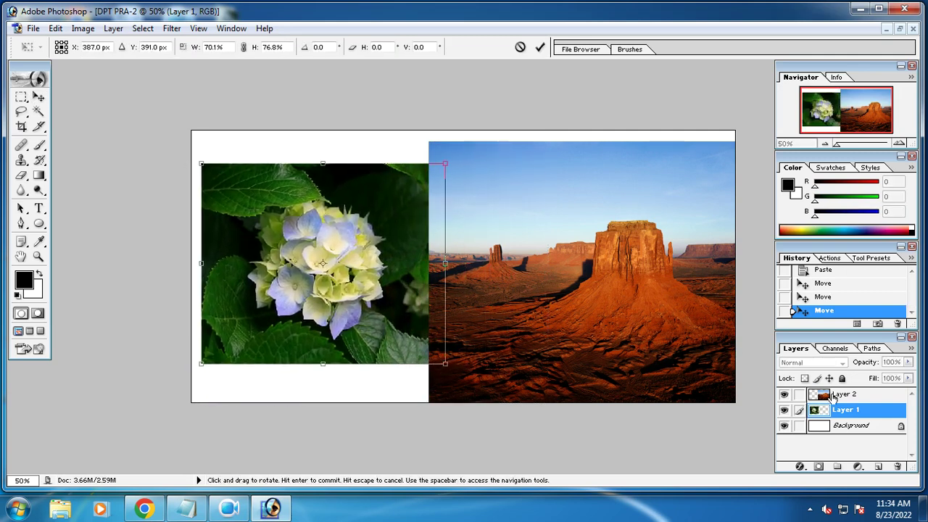
{"action": "left_click", "coordinate": [540, 47]}
Step: Scale the desert picture on Layer 2 to about 77% width and 79% height and place it right of the hydrangea
{"action": "left_click", "coordinate": [825, 395]}
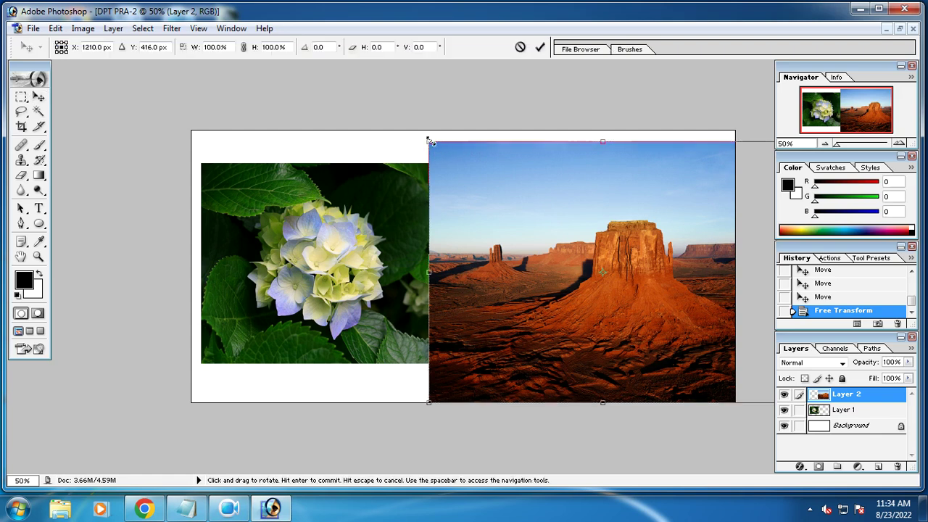
{"action": "left_click_drag", "start_coordinate": [428, 139], "coordinate": [507, 193]}
{"action": "left_click_drag", "start_coordinate": [602, 242], "coordinate": [551, 212]}
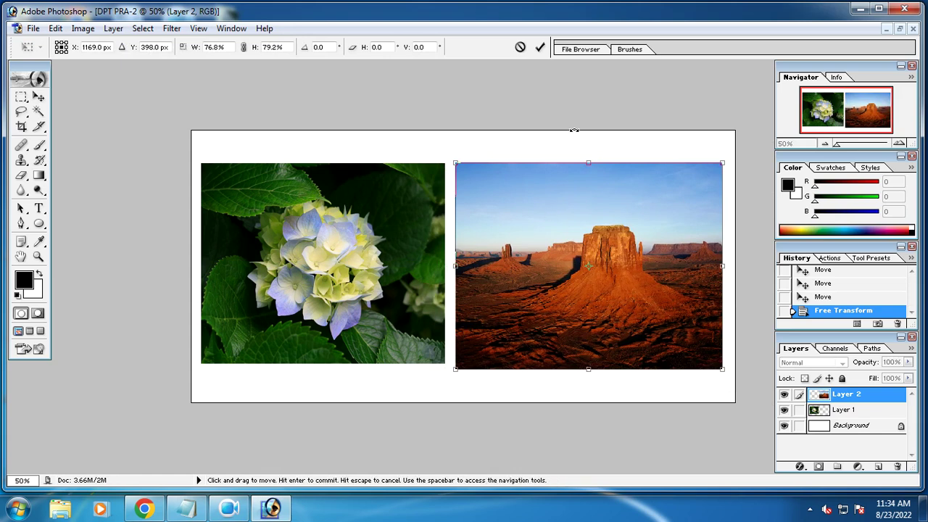
{"action": "left_click", "coordinate": [540, 46]}
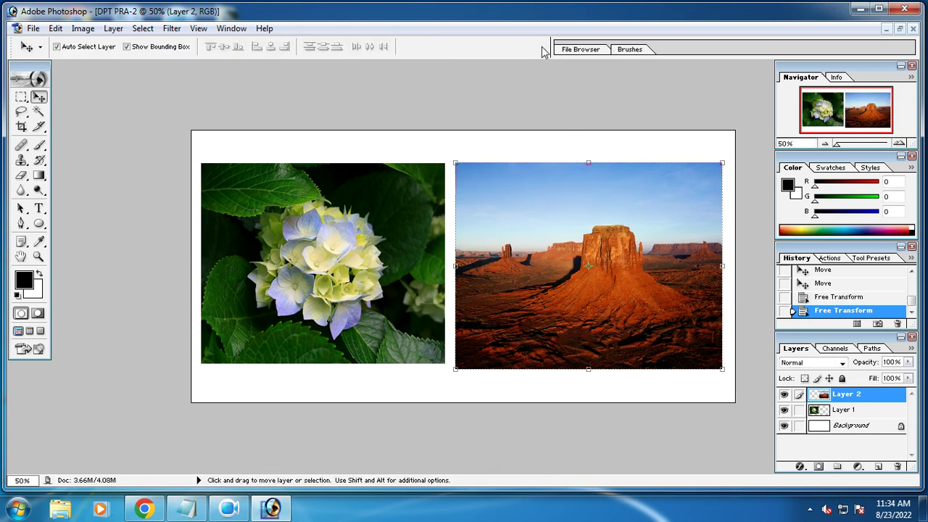
Step: Overlap the pictures to try the layer order, keep Layer 2 on top, and move the desert picture back beside the hydrangea
{"action": "left_click_drag", "start_coordinate": [537, 222], "coordinate": [515, 227]}
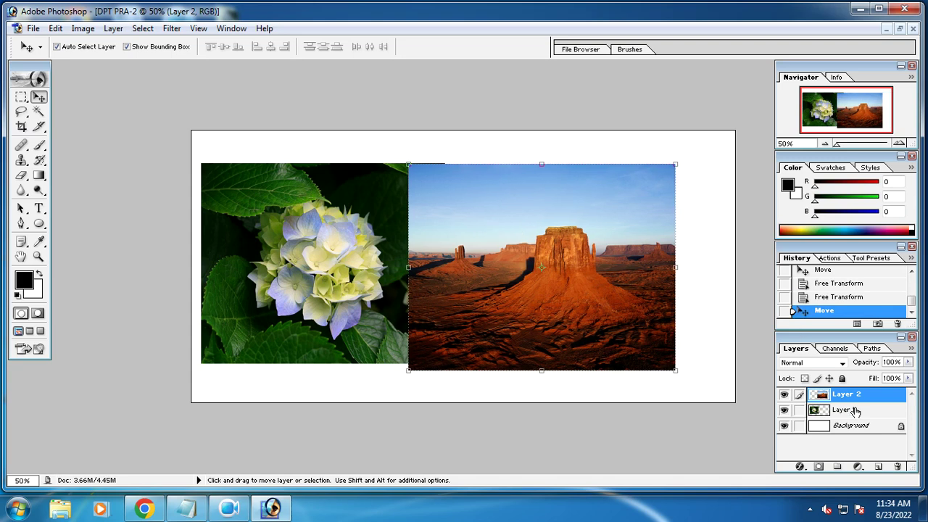
{"action": "mouse_move", "coordinate": [856, 395]}
{"action": "left_mouse_down"}
{"action": "mouse_move", "coordinate": [850, 427]}
{"action": "mouse_move", "coordinate": [839, 393]}
{"action": "mouse_move", "coordinate": [849, 410]}
{"action": "mouse_move", "coordinate": [836, 403]}
{"action": "mouse_move", "coordinate": [841, 426]}
{"action": "mouse_move", "coordinate": [842, 392]}
{"action": "left_mouse_up"}
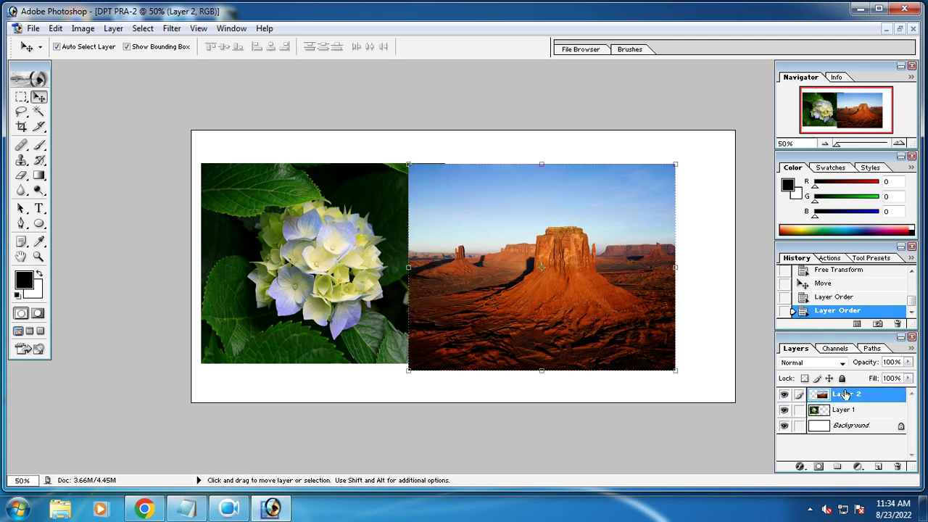
{"action": "left_click_drag", "start_coordinate": [586, 265], "coordinate": [628, 264]}
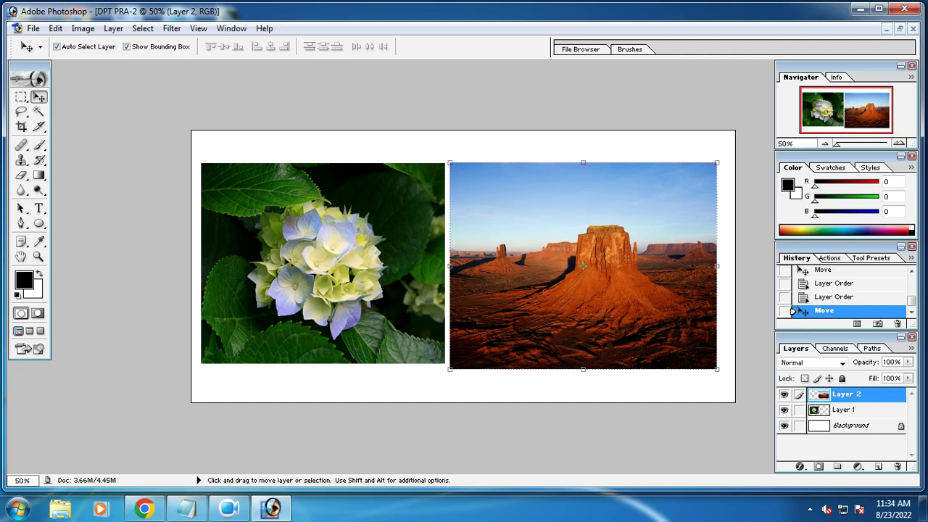
Step: Switch to the Notepad notes and add under the layer selection line: "7 you can set layer no ex. 1 to 2 and 2 to 1"
{"action": "left_click", "coordinate": [187, 509]}
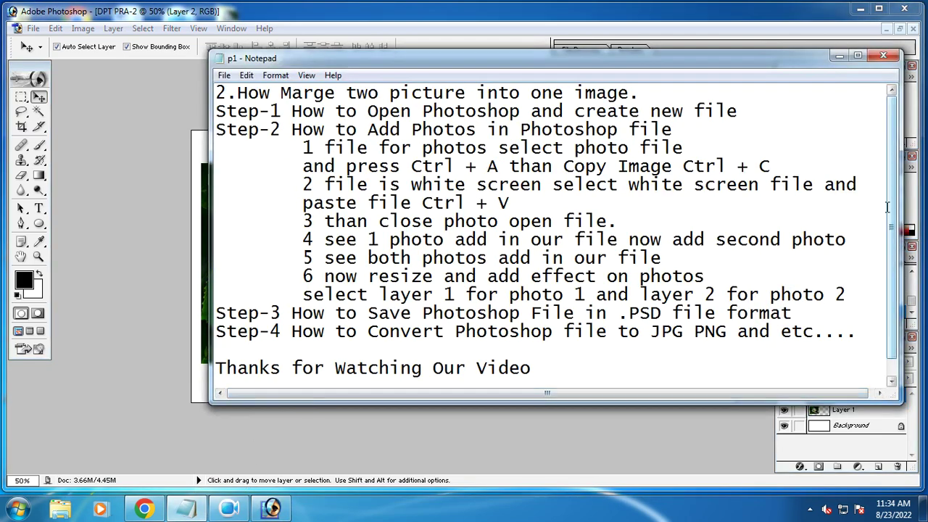
{"action": "left_click", "coordinate": [850, 295]}
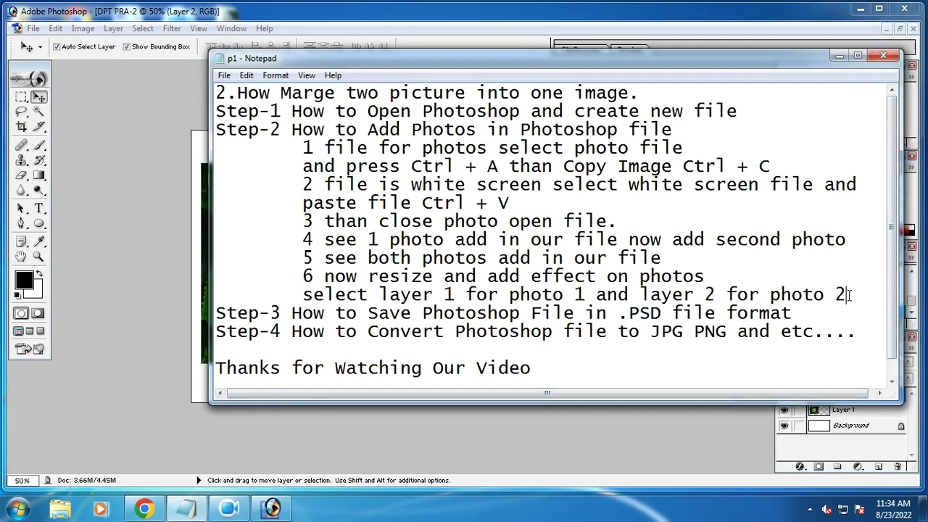
{"action": "key", "text": "Return"}
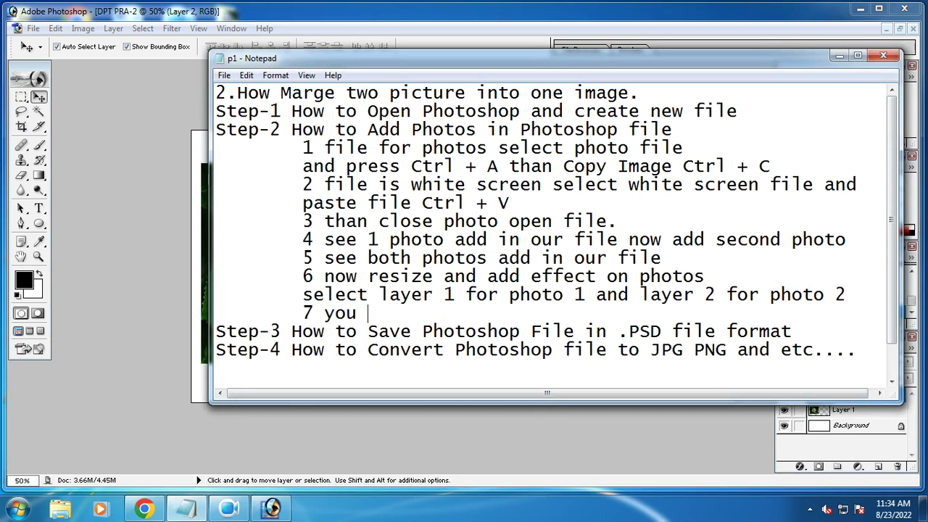
{"action": "type", "text": "n set"}
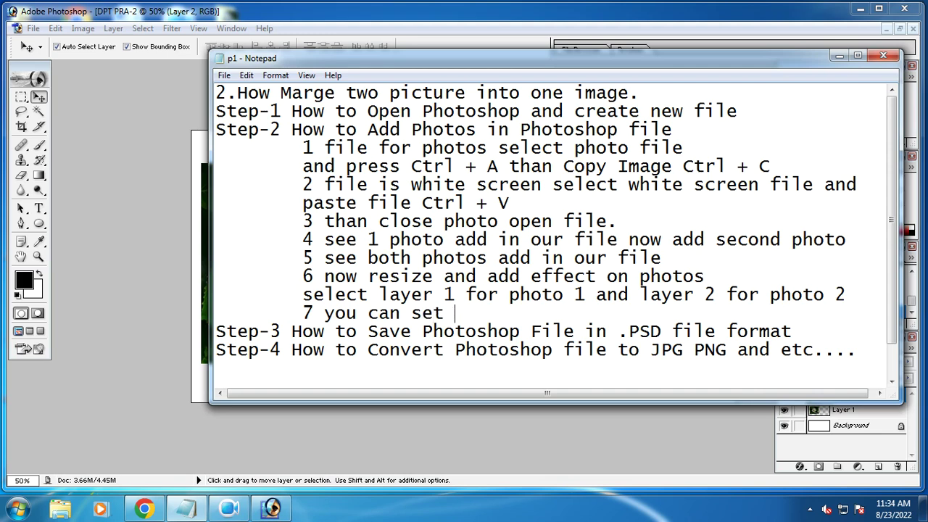
{"action": "type", "text": " layer"}
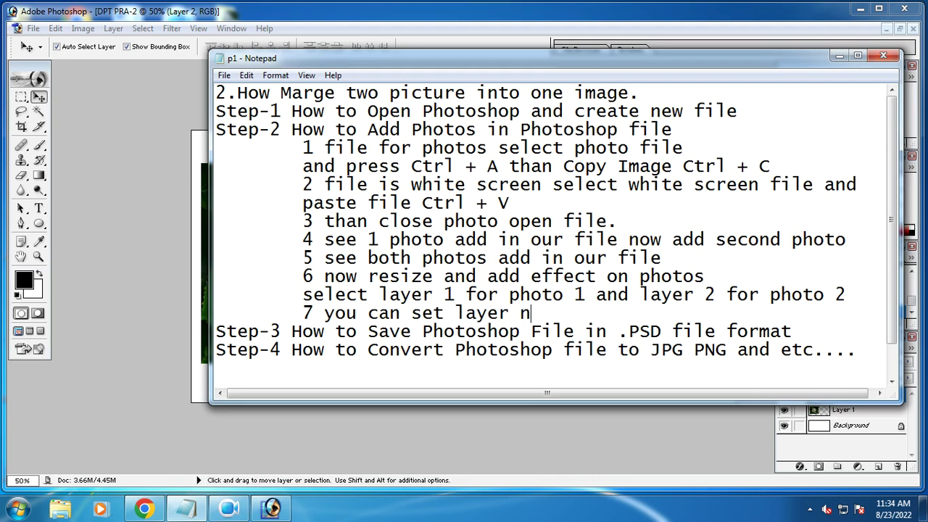
{"action": "type", "text": "no ex. 1 to"}
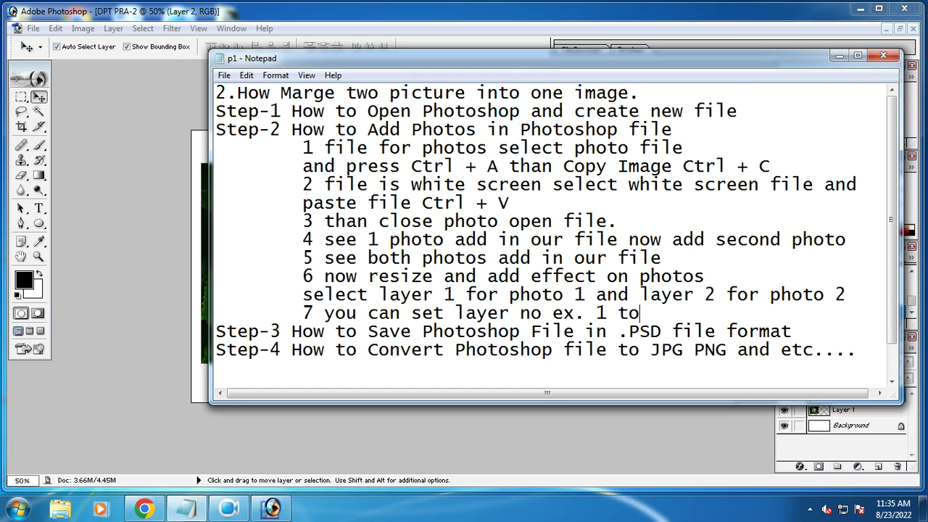
{"action": "type", "text": " 2 and 2 to 1"}
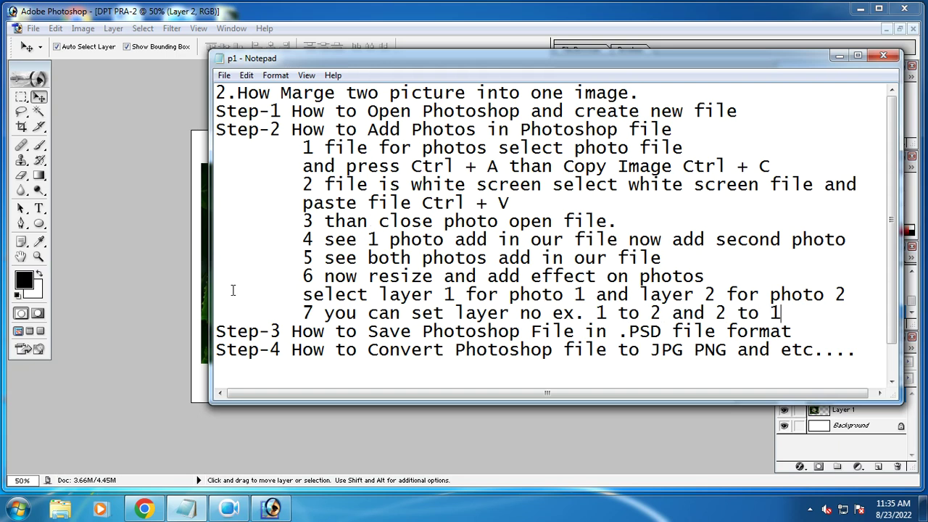
Step: Add the indented continuation line "front and back base logic" below item 7 in the notes
{"action": "key", "text": "Return"}
{"action": "key", "text": "Tab"}
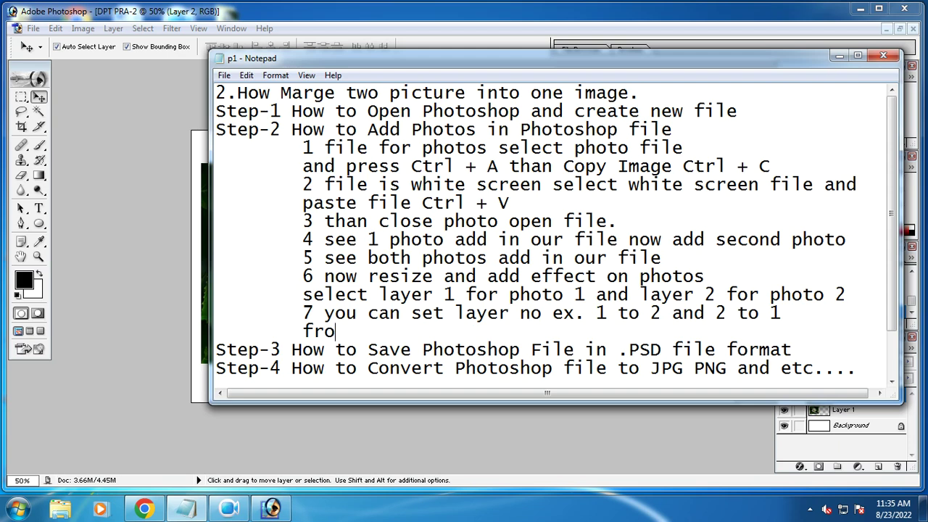
{"action": "type", "text": "front and back"}
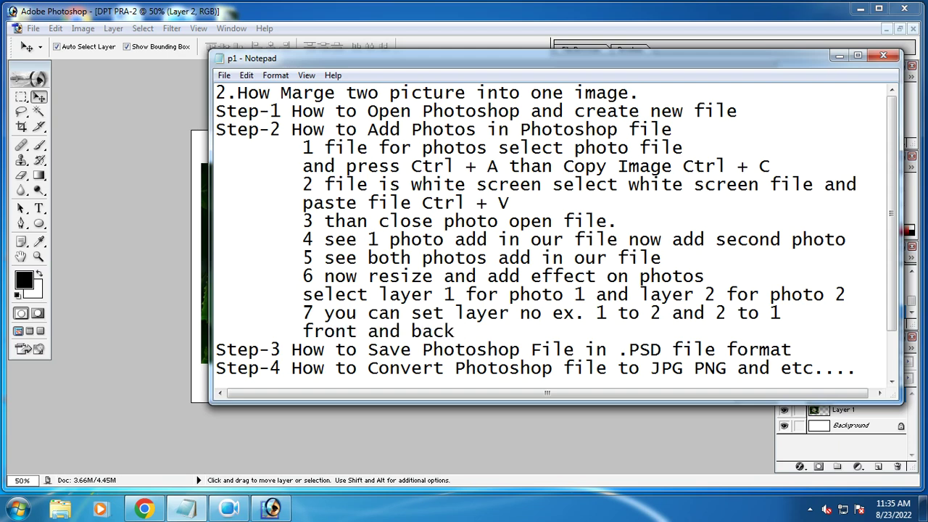
{"action": "type", "text": " base logic"}
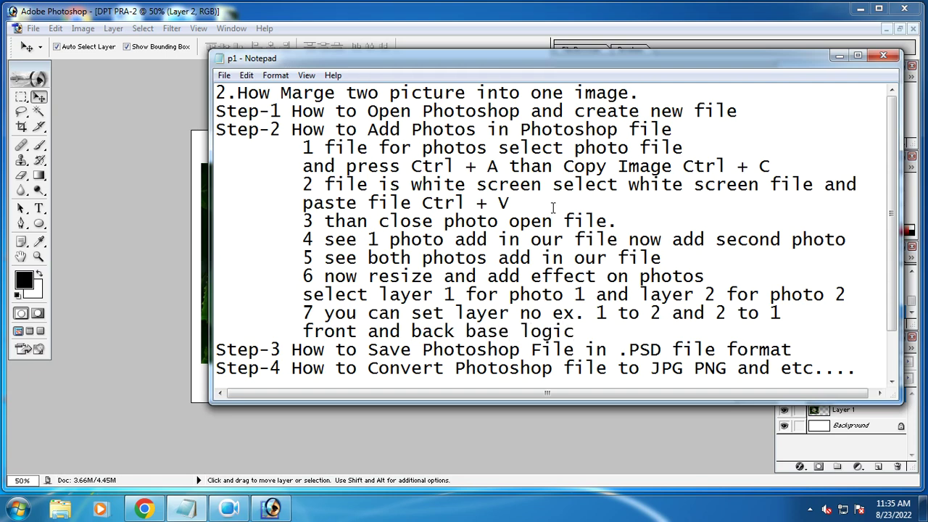
Step: Switch to Photoshop and make Layer 1 with the hydrangea picture the active layer, keeping its name
{"action": "left_click", "coordinate": [132, 201]}
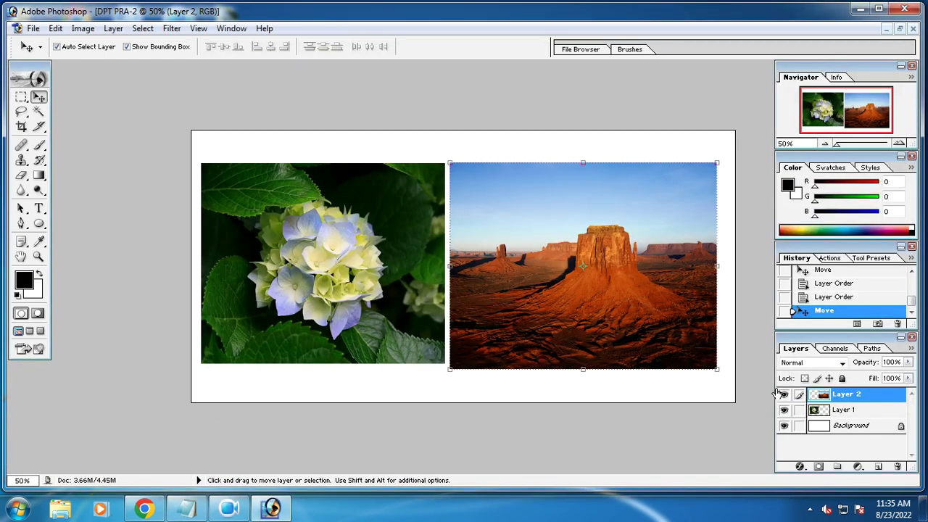
{"action": "double_click", "coordinate": [844, 408]}
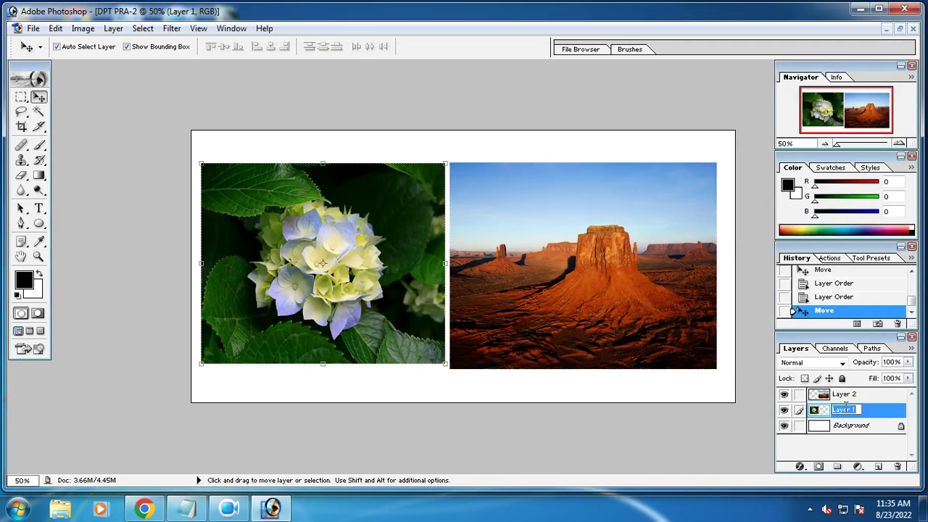
{"action": "left_click", "coordinate": [886, 411]}
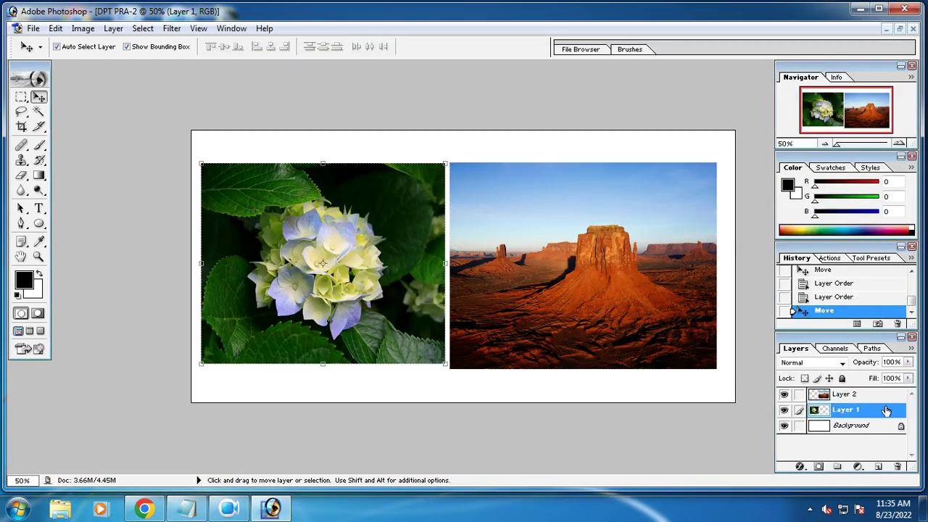
Step: Preview the Photocopy sketch filter on the hydrangea picture with Detail 20 and Darkness 11, and discard it
{"action": "left_click", "coordinate": [172, 30]}
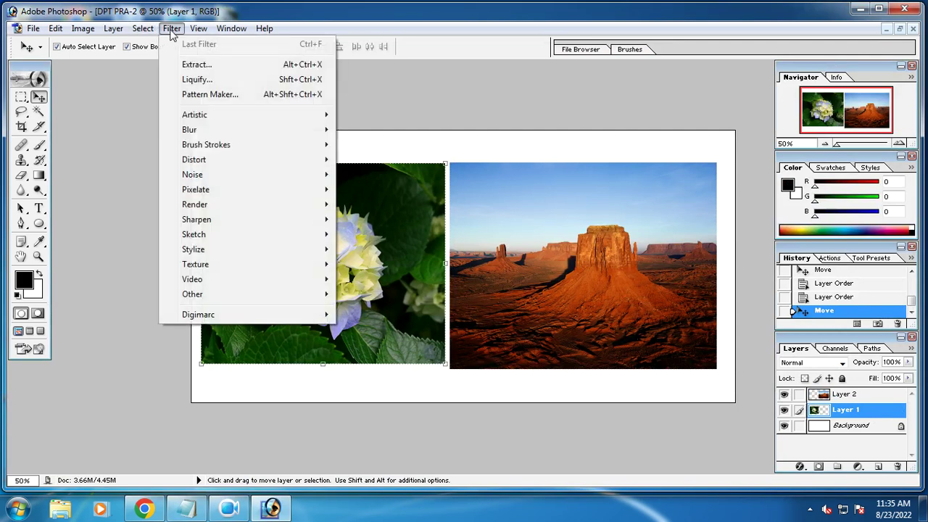
{"action": "mouse_move", "coordinate": [207, 236]}
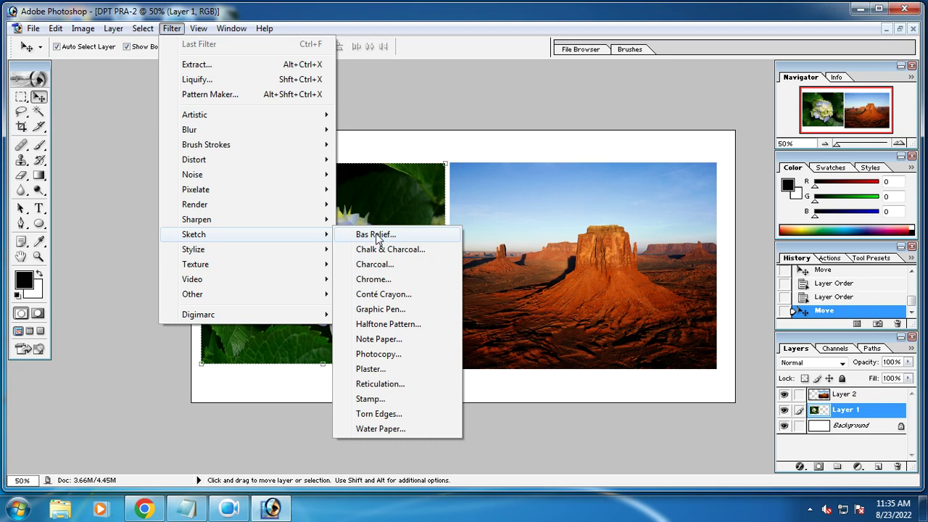
{"action": "left_click", "coordinate": [384, 354]}
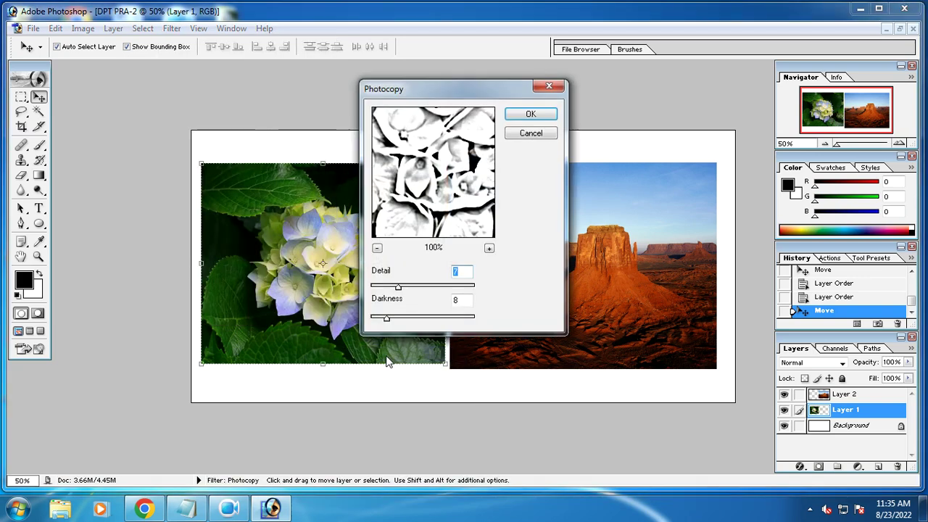
{"action": "left_click_drag", "start_coordinate": [397, 288], "coordinate": [395, 332]}
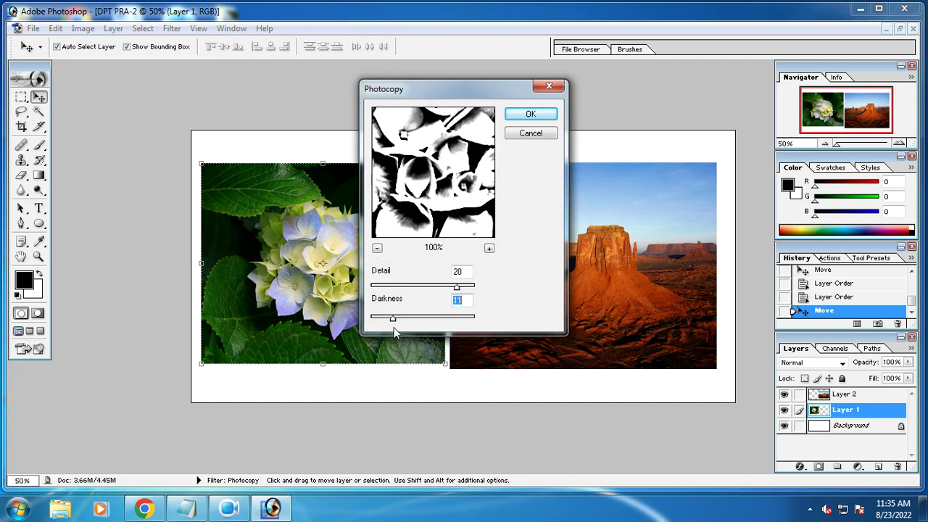
{"action": "left_click", "coordinate": [534, 133]}
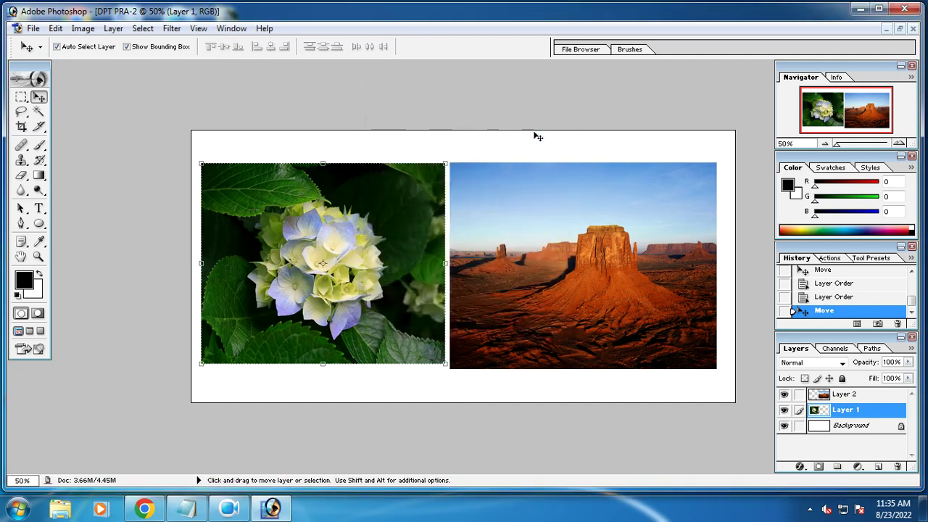
Step: Try the Extrude filter on the hydrangea picture with random blocks, size 30 pixels and depth 30, and undo it
{"action": "left_click", "coordinate": [172, 28]}
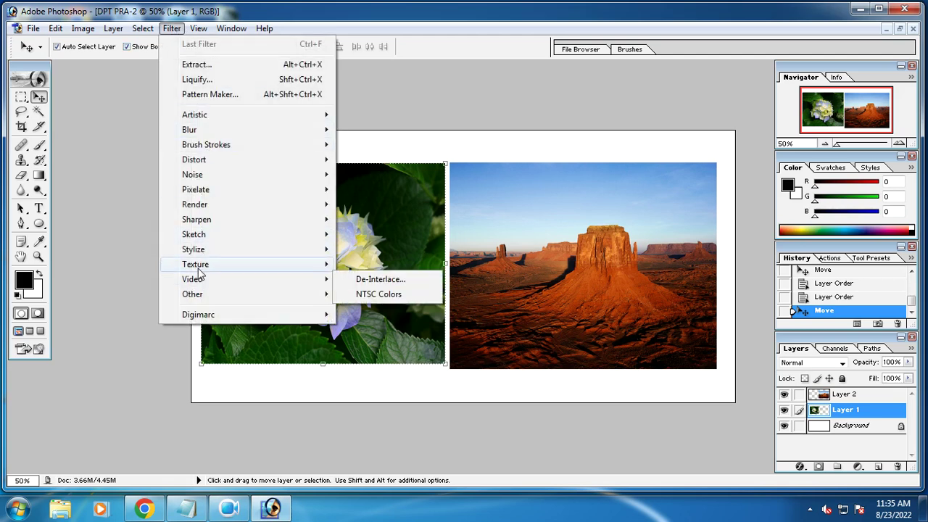
{"action": "mouse_move", "coordinate": [200, 252]}
{"action": "left_click", "coordinate": [372, 279]}
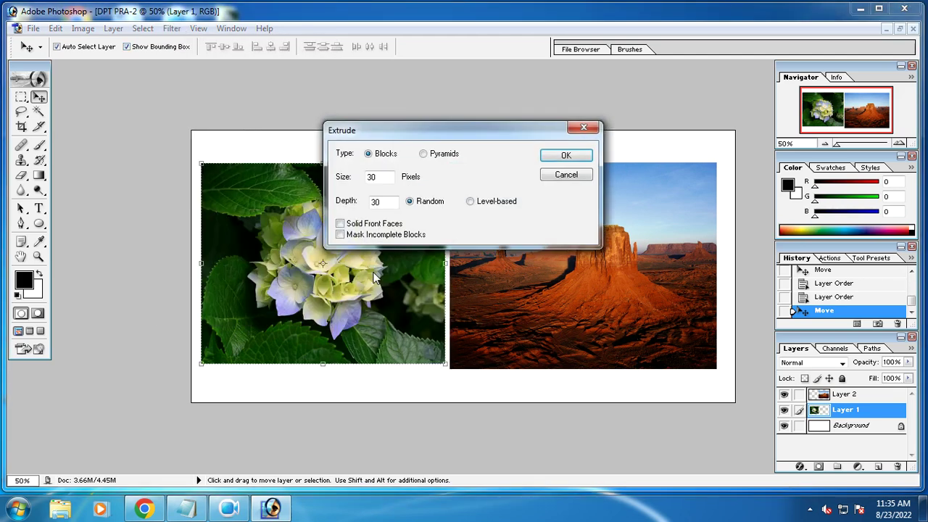
{"action": "left_click", "coordinate": [556, 157]}
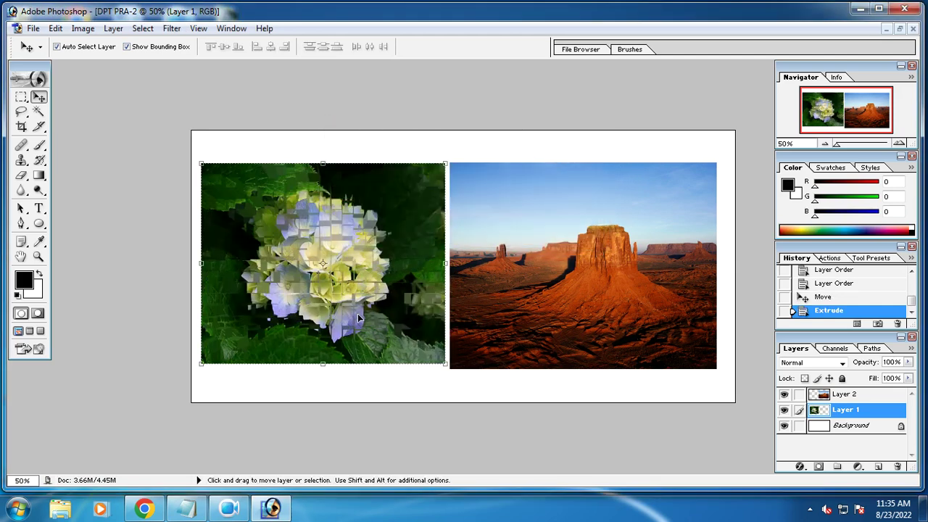
{"action": "key", "text": "ctrl+z"}
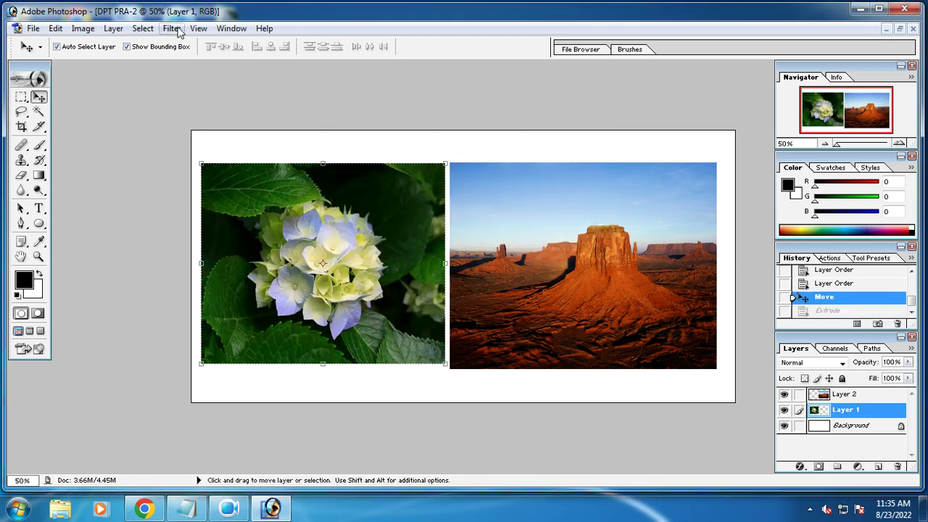
Step: Try the Note Paper filter on the hydrangea picture with Image Balance 19, Graininess 13 and Relief 11, and undo it
{"action": "left_click", "coordinate": [171, 29]}
{"action": "mouse_move", "coordinate": [218, 121]}
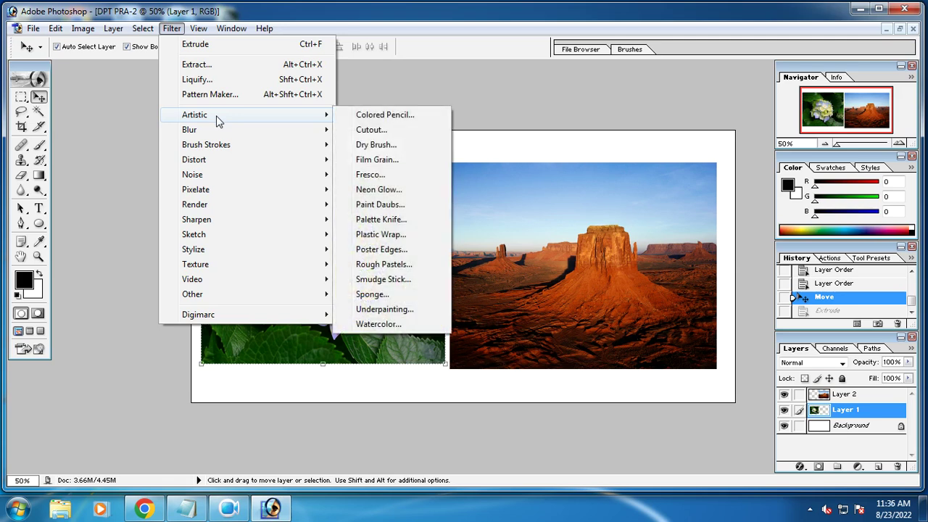
{"action": "mouse_move", "coordinate": [222, 232]}
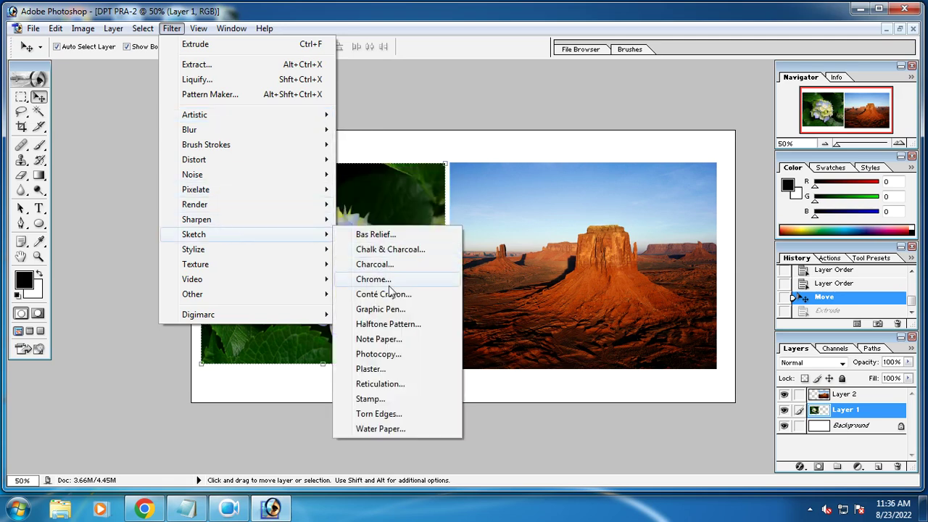
{"action": "left_click", "coordinate": [372, 341]}
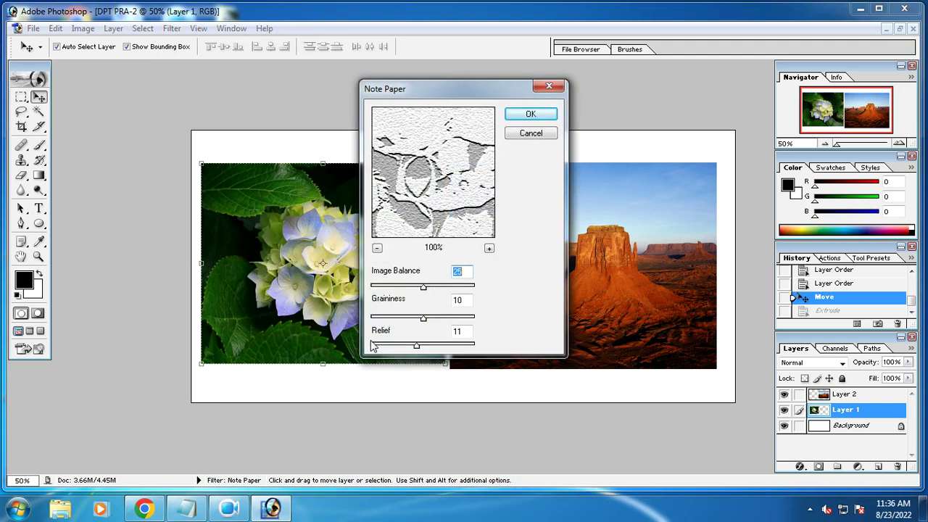
{"action": "left_click_drag", "start_coordinate": [424, 288], "coordinate": [439, 320]}
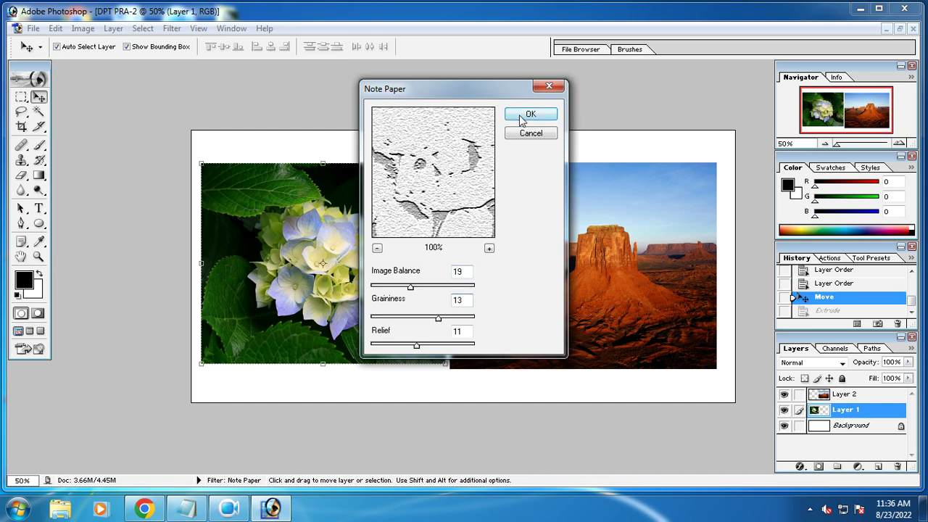
{"action": "left_click", "coordinate": [525, 116]}
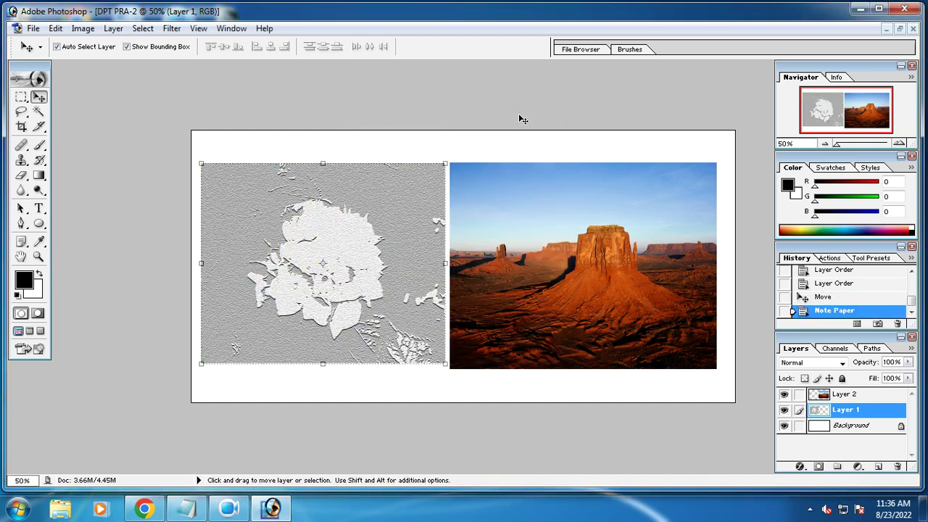
{"action": "left_click", "coordinate": [171, 29]}
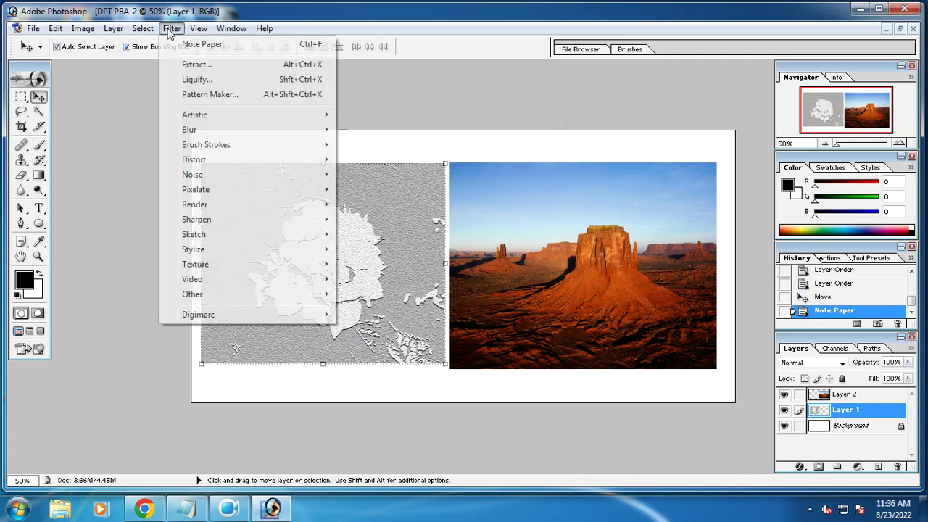
{"action": "left_click", "coordinate": [500, 141]}
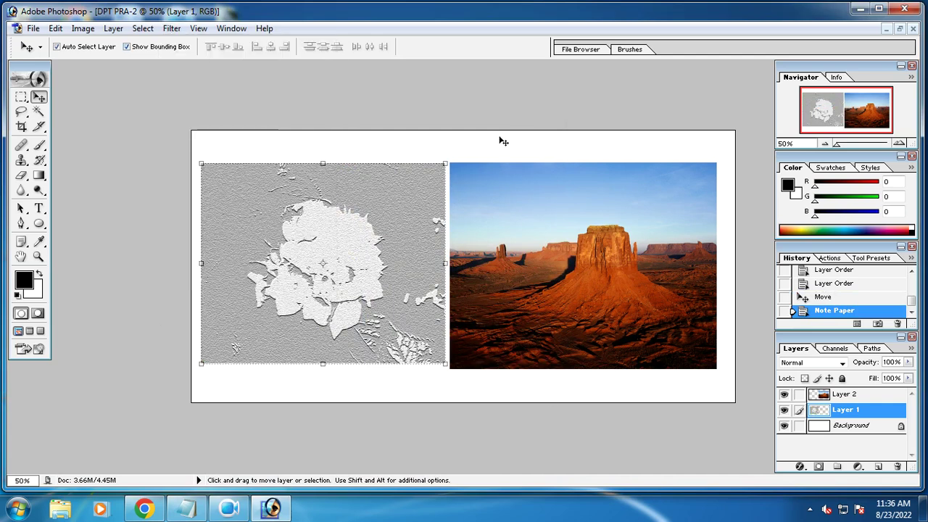
{"action": "key", "text": "ctrl+z"}
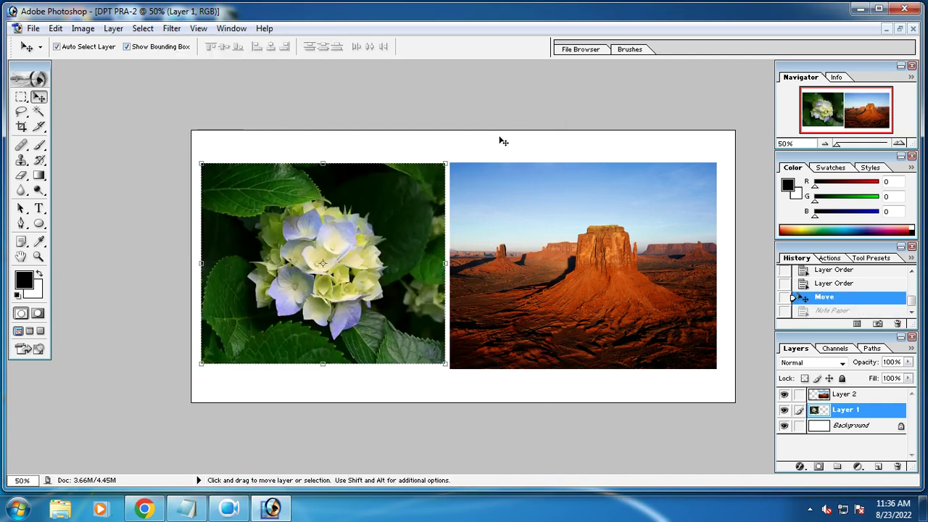
Step: Apply the Charcoal sketch filter to the desert picture on Layer 2 with Charcoal Thickness 4, Detail 2 and Light/Dark Balance 48
{"action": "left_click", "coordinate": [837, 398]}
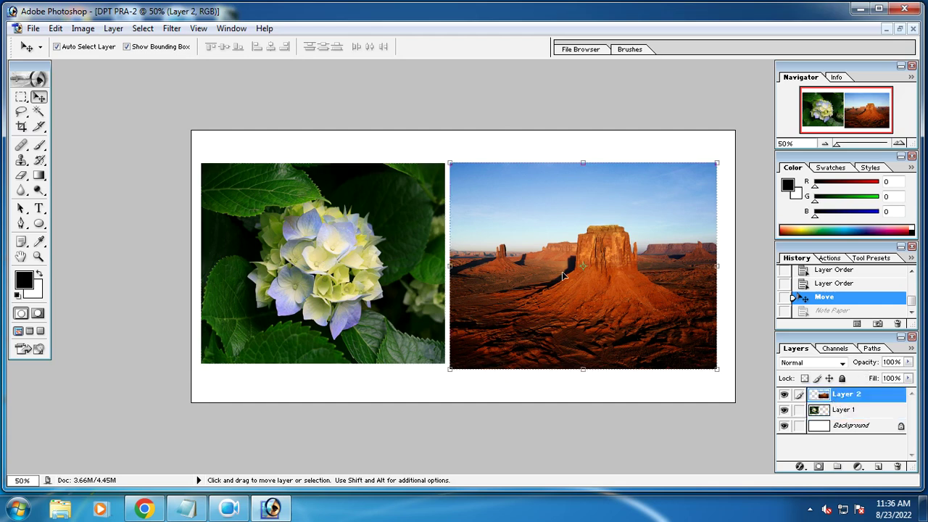
{"action": "left_click", "coordinate": [174, 29]}
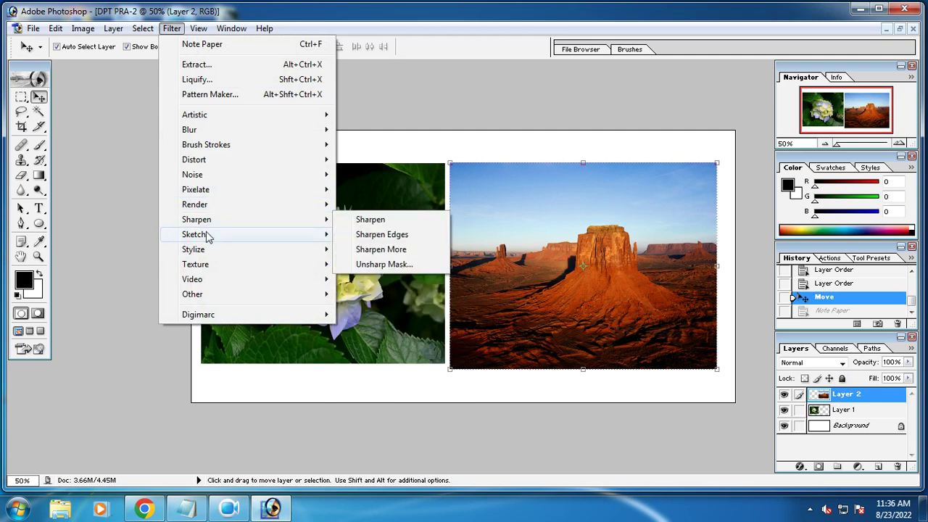
{"action": "mouse_move", "coordinate": [207, 235]}
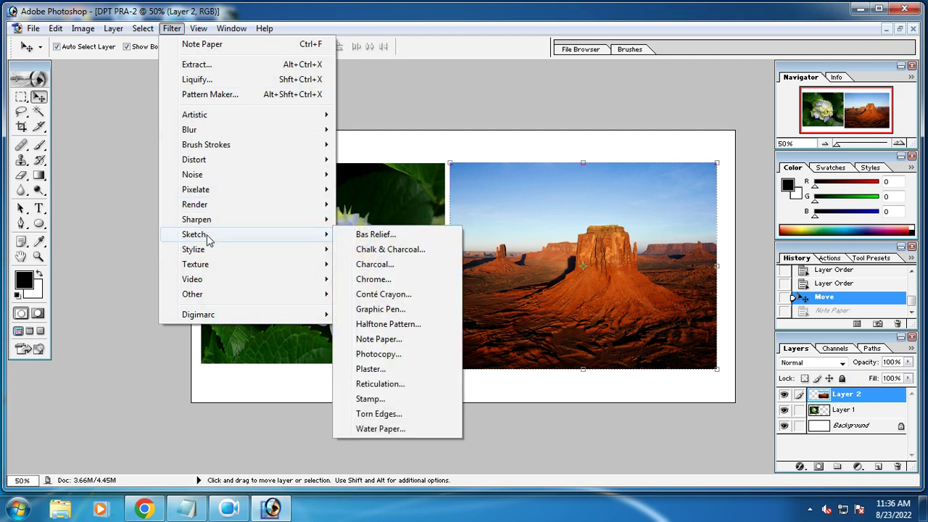
{"action": "left_click", "coordinate": [371, 273]}
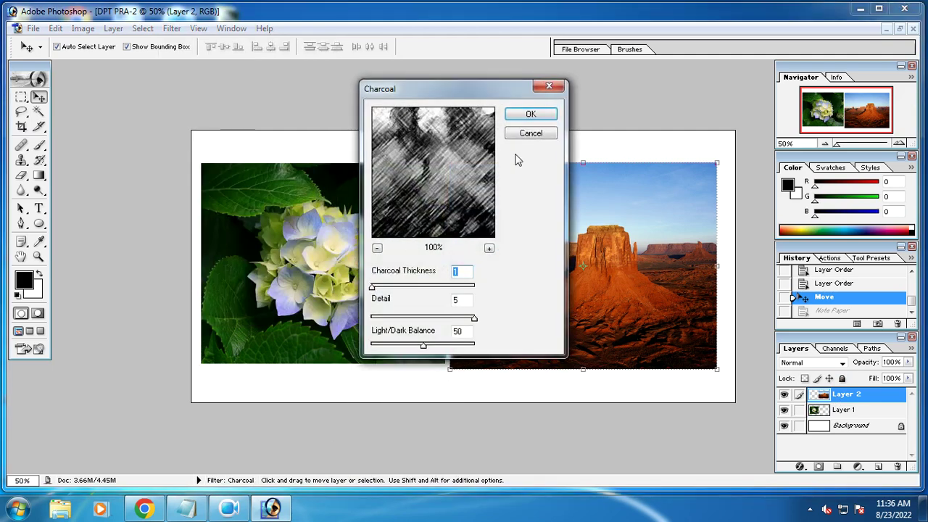
{"action": "left_click_drag", "start_coordinate": [373, 286], "coordinate": [424, 287]}
{"action": "mouse_move", "coordinate": [472, 319]}
{"action": "left_mouse_down"}
{"action": "mouse_move", "coordinate": [412, 319]}
{"action": "mouse_move", "coordinate": [442, 348]}
{"action": "mouse_move", "coordinate": [421, 355]}
{"action": "left_mouse_up"}
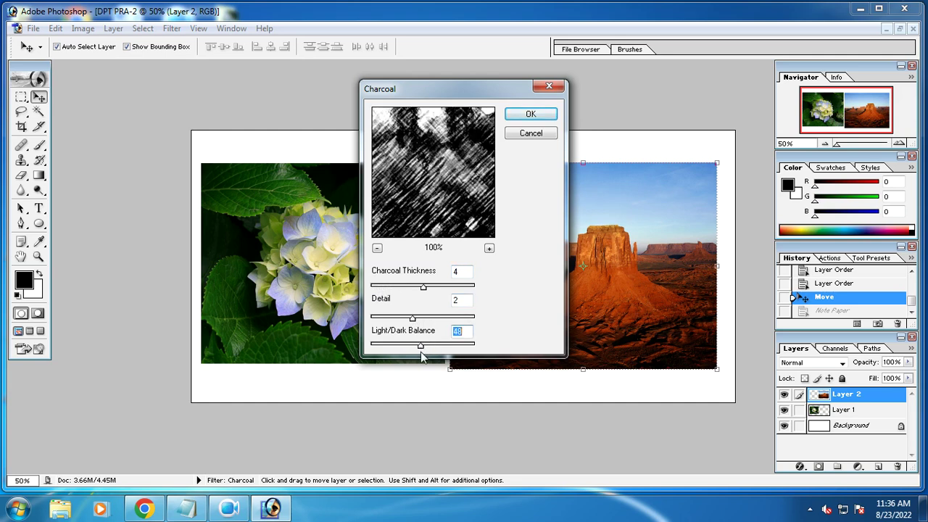
{"action": "left_click", "coordinate": [531, 114]}
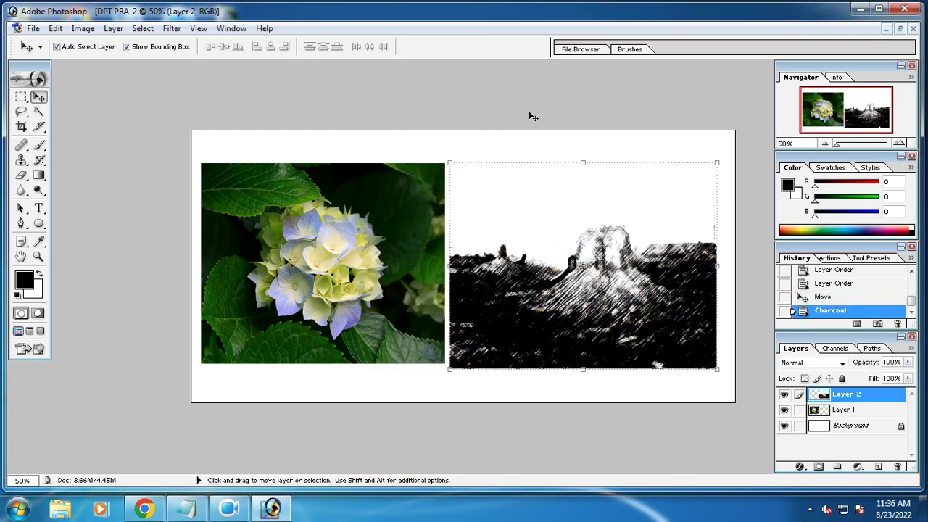
Step: Try the Note Paper filter on the Layer 1 hydrangea picture again with Image Balance 19, Graininess 13 and Relief 11, and undo it
{"action": "left_click", "coordinate": [332, 250]}
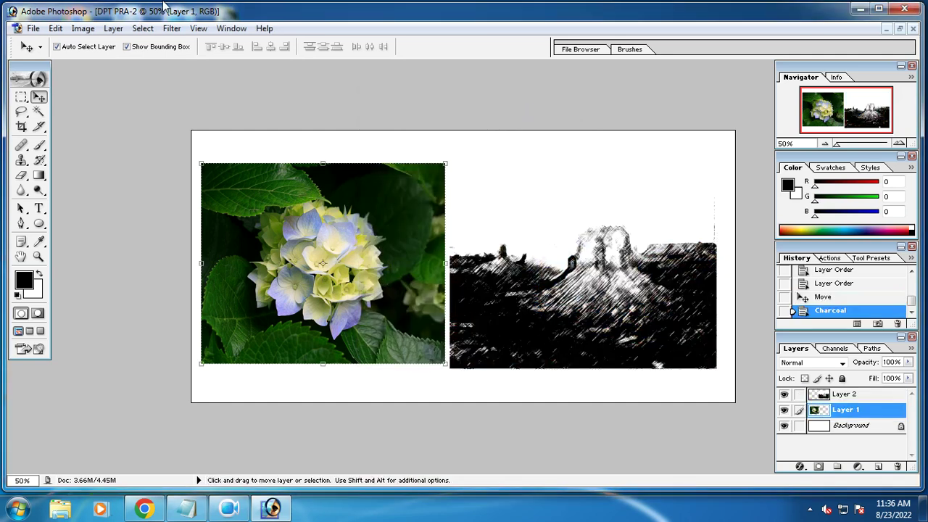
{"action": "left_click", "coordinate": [172, 29]}
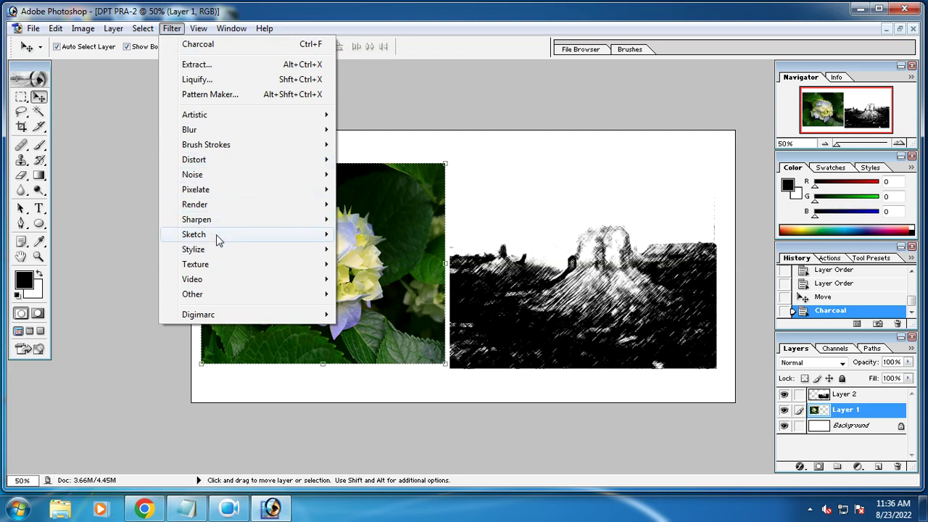
{"action": "mouse_move", "coordinate": [219, 238]}
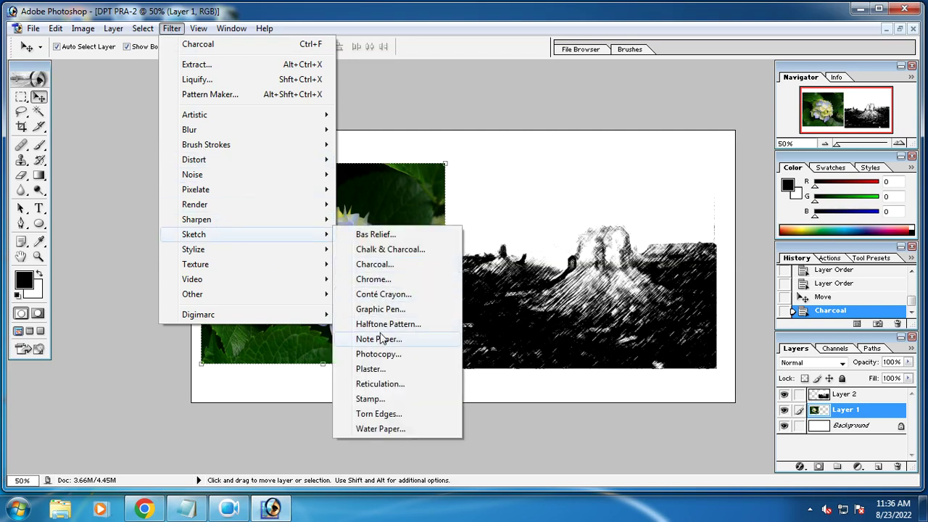
{"action": "left_click", "coordinate": [380, 338]}
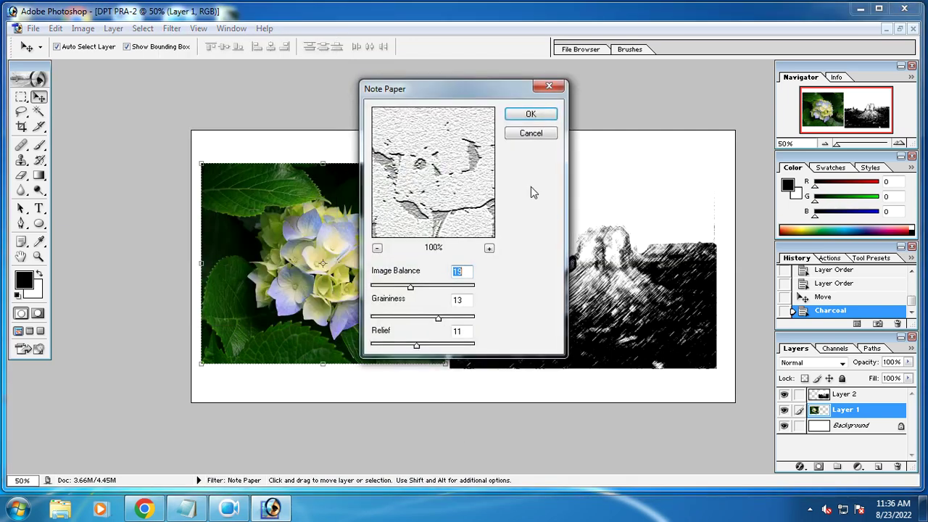
{"action": "left_click", "coordinate": [531, 116]}
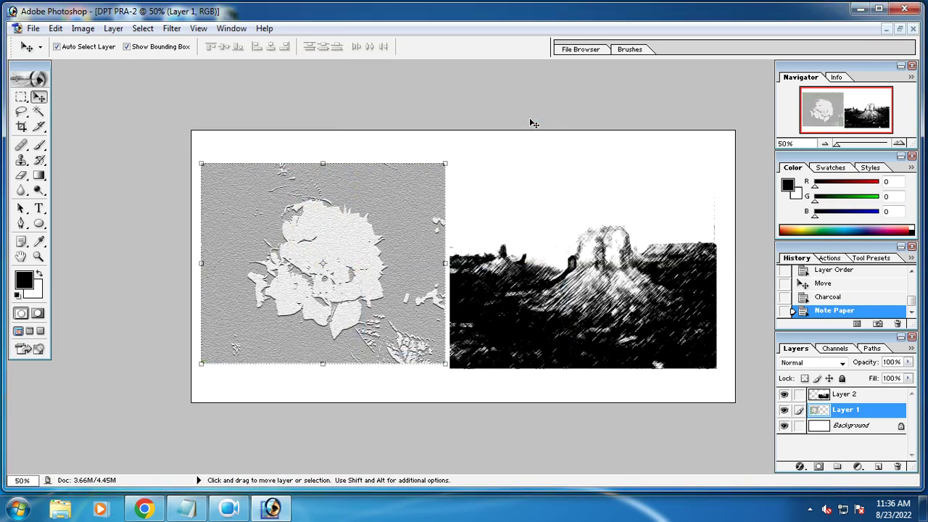
{"action": "key", "text": "ctrl+z"}
Step: Apply the Despeckle noise filter to the hydrangea picture
{"action": "left_click", "coordinate": [167, 31]}
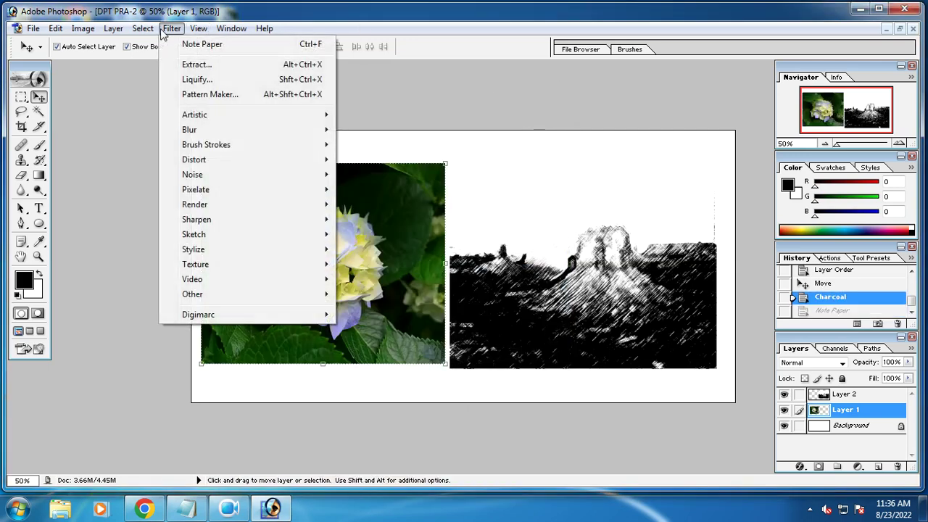
{"action": "mouse_move", "coordinate": [227, 186]}
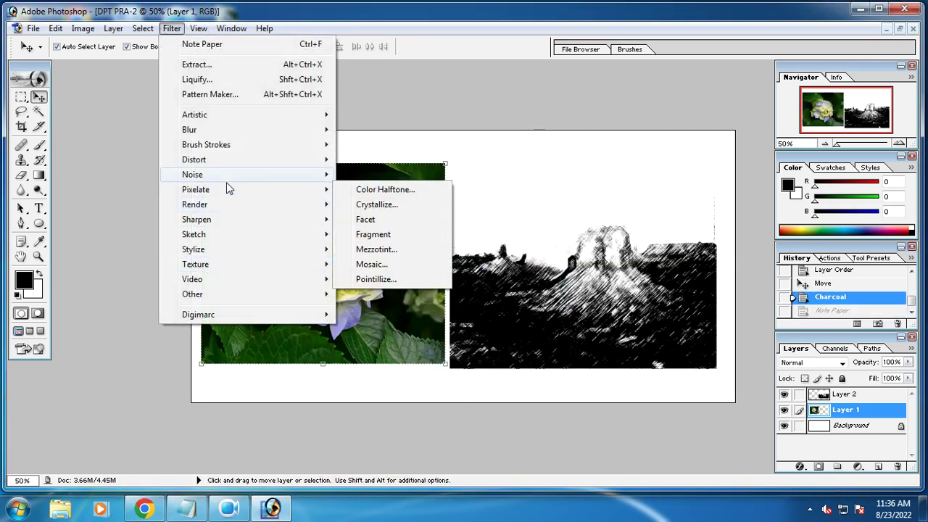
{"action": "left_click", "coordinate": [362, 191]}
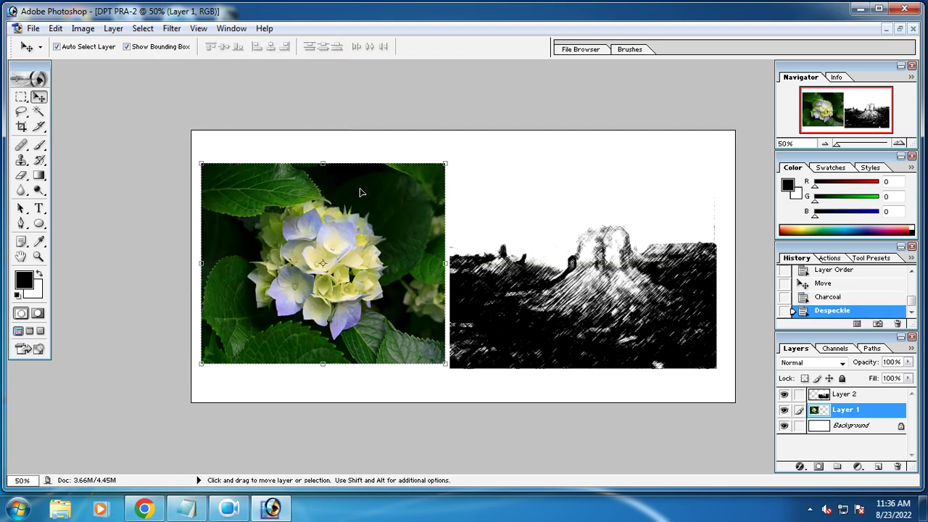
Step: Apply the Dry Brush filter to the hydrangea picture with Brush Size 2, Brush Detail 8 and Texture 1, and move the picture slightly down
{"action": "left_click", "coordinate": [171, 29]}
{"action": "mouse_move", "coordinate": [208, 117]}
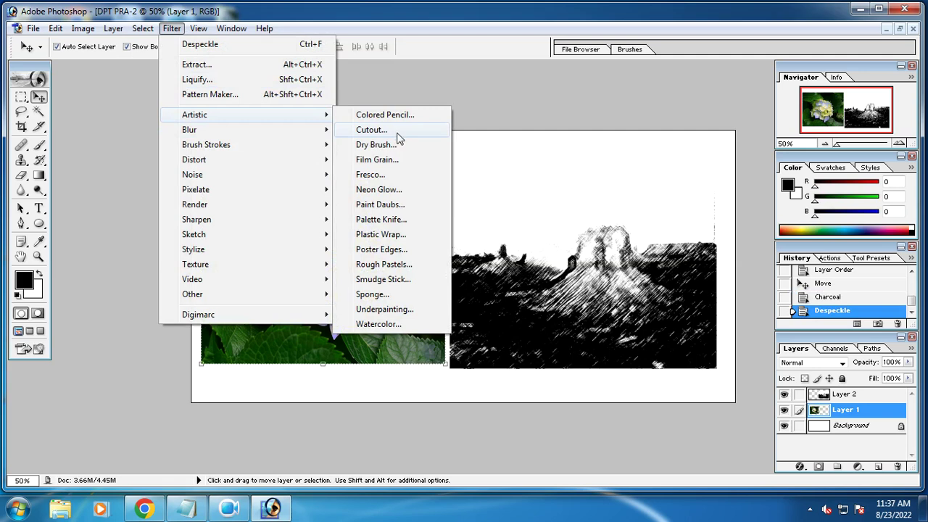
{"action": "left_click", "coordinate": [381, 147]}
{"action": "left_click", "coordinate": [529, 114]}
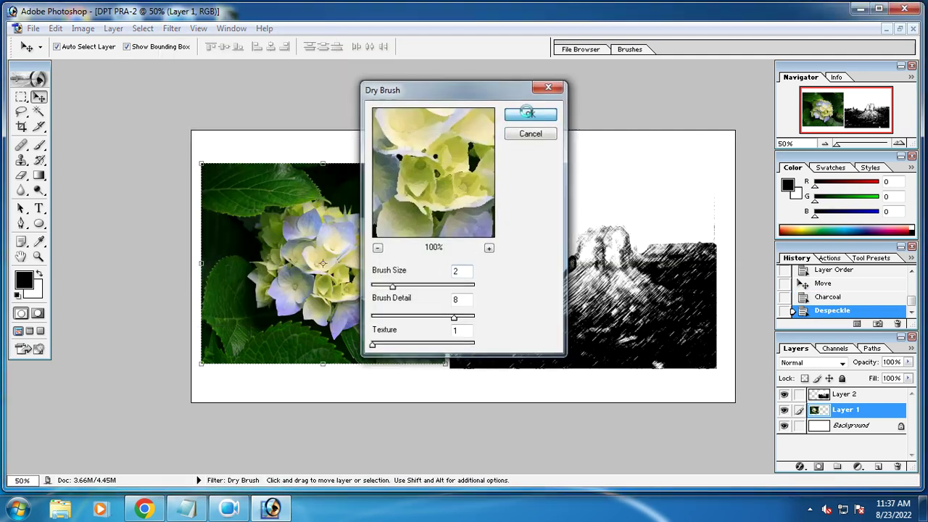
{"action": "left_click_drag", "start_coordinate": [377, 223], "coordinate": [376, 261]}
{"action": "left_click_drag", "start_coordinate": [366, 303], "coordinate": [366, 274]}
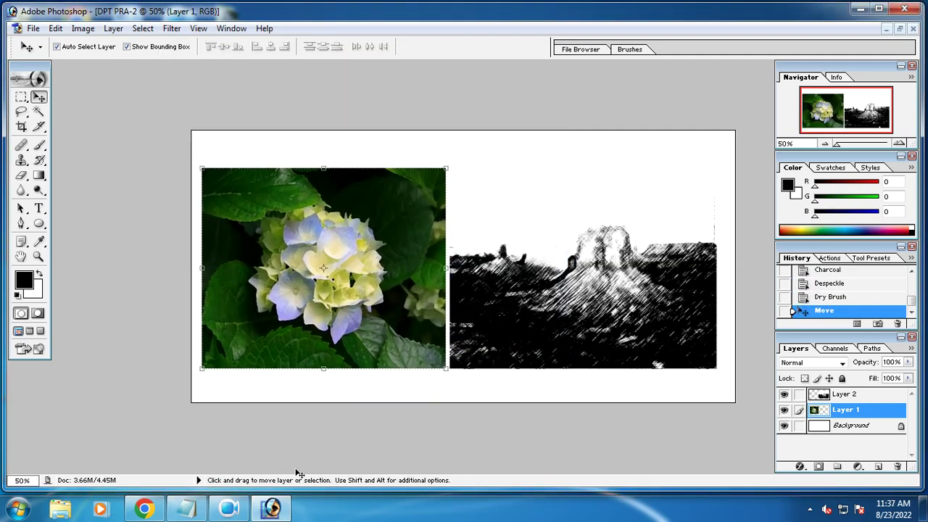
Step: Switch to Notepad and add the indented line "8 add different type of effect on photos" below "front and back base logic"
{"action": "left_click", "coordinate": [187, 508]}
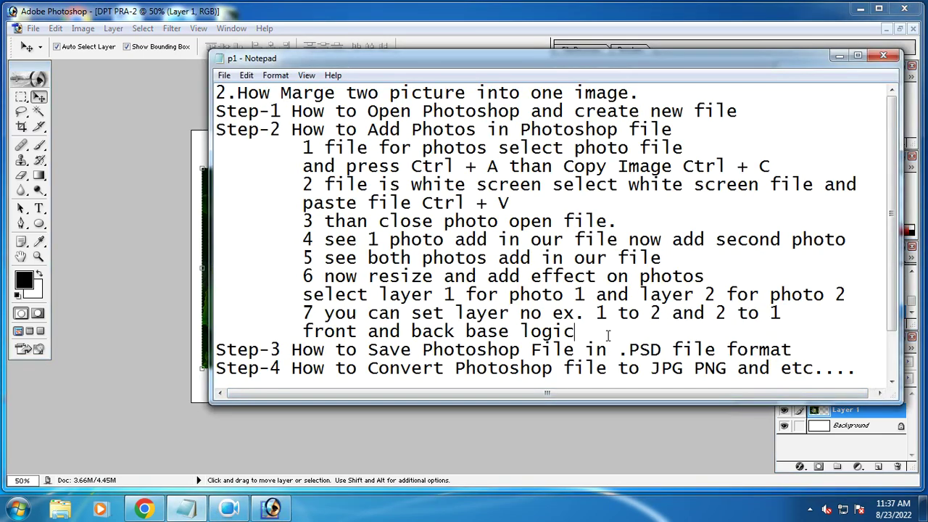
{"action": "key", "text": "Return"}
{"action": "key", "text": "Tab"}
{"action": "type", "text": "8"}
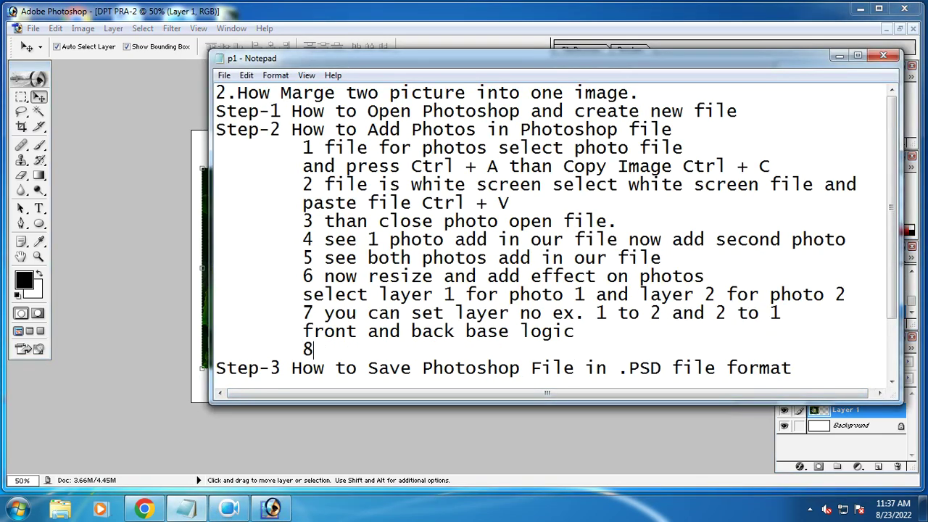
{"action": "type", "text": " add different type of effect "}
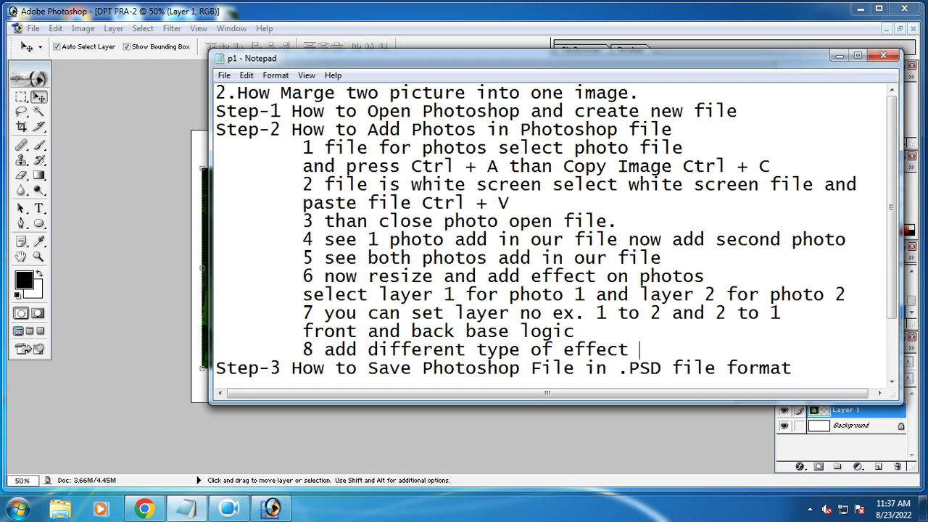
{"action": "type", "text": "on photos"}
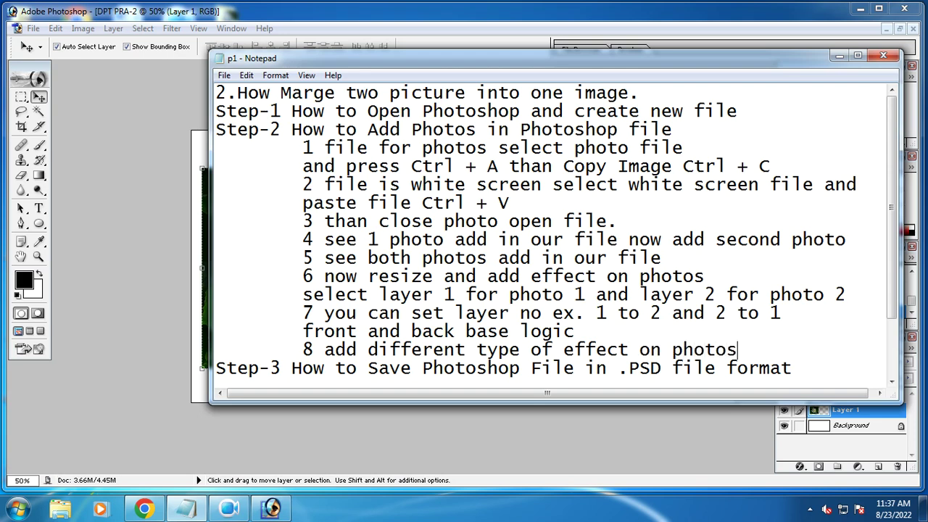
Step: Highlight the Step-3 note about saving the file in .PSD format and return to Photoshop
{"action": "scroll", "coordinate": [536, 308], "scroll_direction": "down", "scroll_amount": 2}
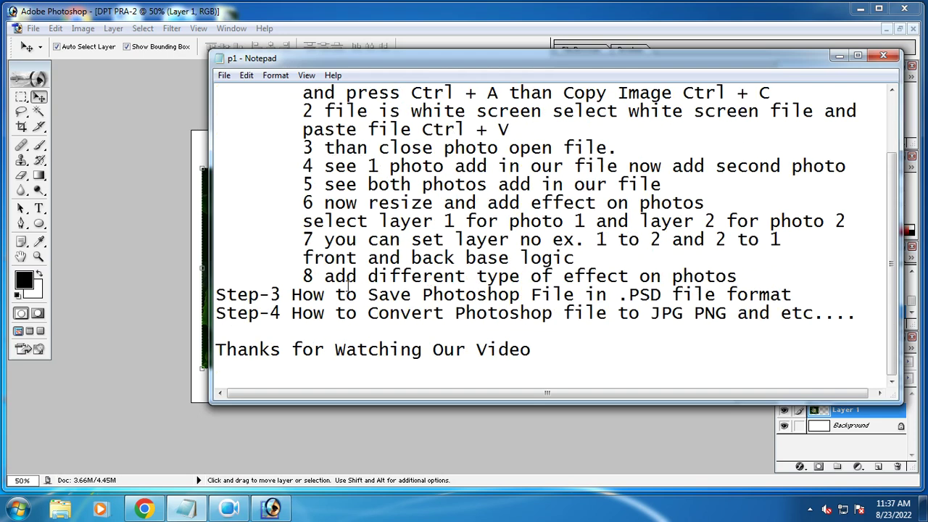
{"action": "left_click_drag", "start_coordinate": [295, 298], "coordinate": [803, 298]}
{"action": "left_click", "coordinate": [171, 222]}
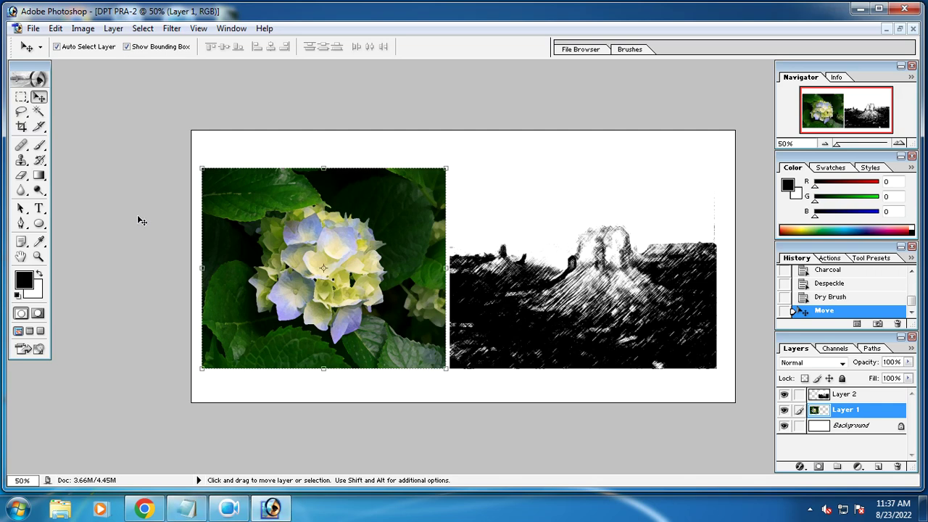
Step: Save the document as DPT PRA-2 in Photoshop (*.PSD) format in the DTP folder on Local Disk (D:)
{"action": "left_click", "coordinate": [33, 28]}
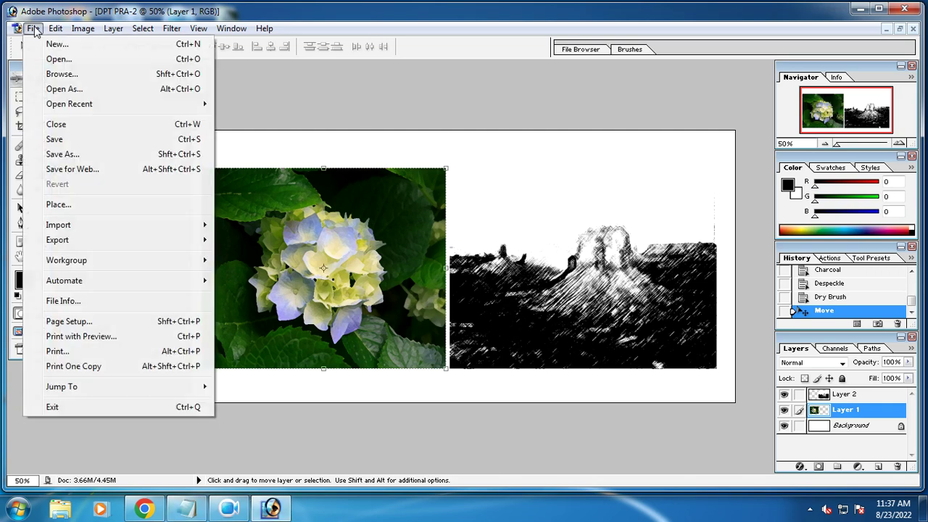
{"action": "left_click", "coordinate": [63, 139]}
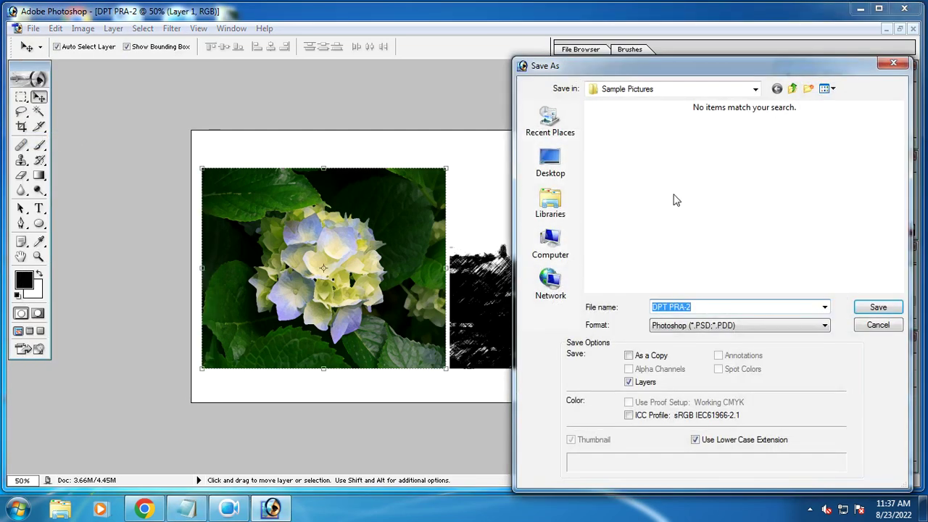
{"action": "left_click", "coordinate": [553, 250]}
{"action": "left_click", "coordinate": [814, 129]}
{"action": "double_click", "coordinate": [813, 129]}
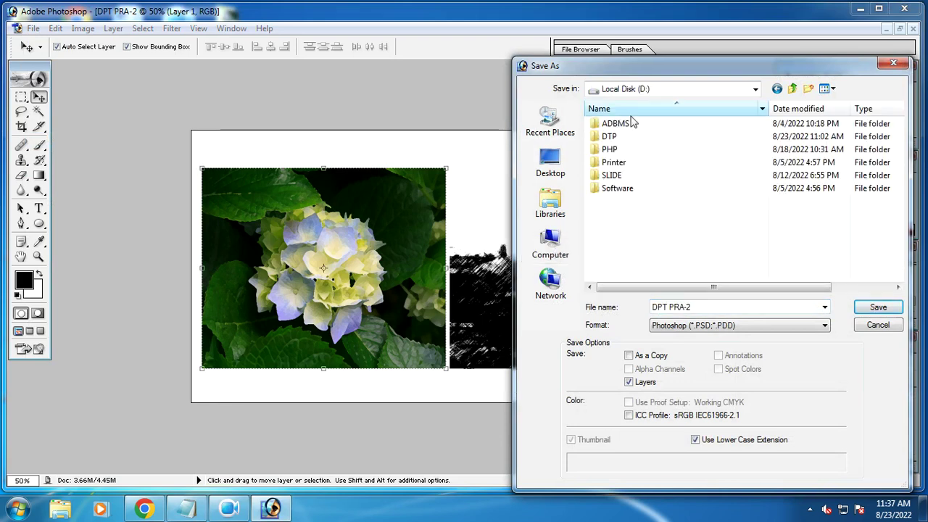
{"action": "double_click", "coordinate": [635, 139]}
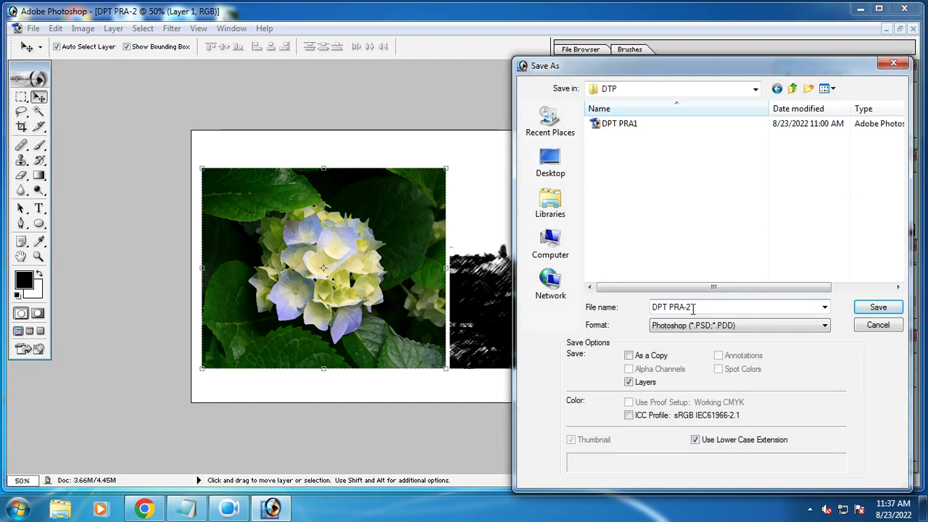
{"action": "left_click", "coordinate": [674, 326]}
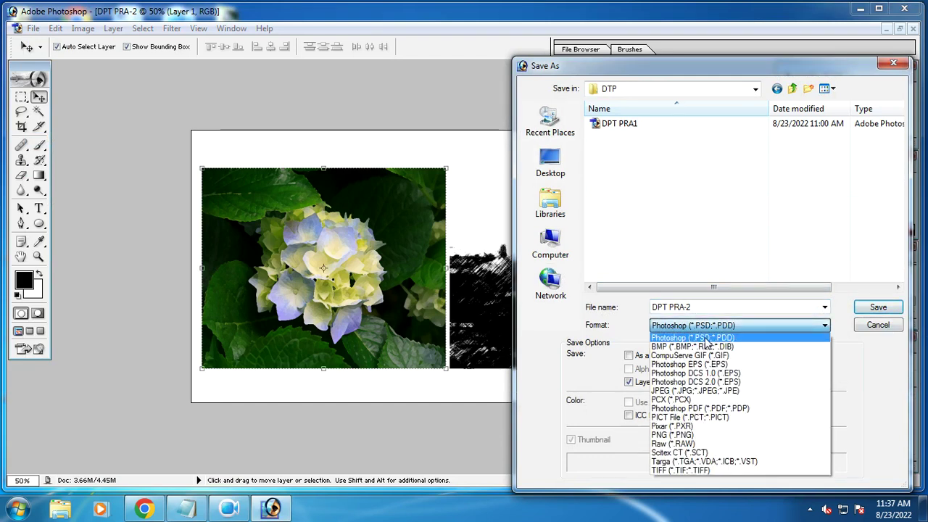
{"action": "left_click", "coordinate": [884, 307]}
{"action": "left_click", "coordinate": [880, 310]}
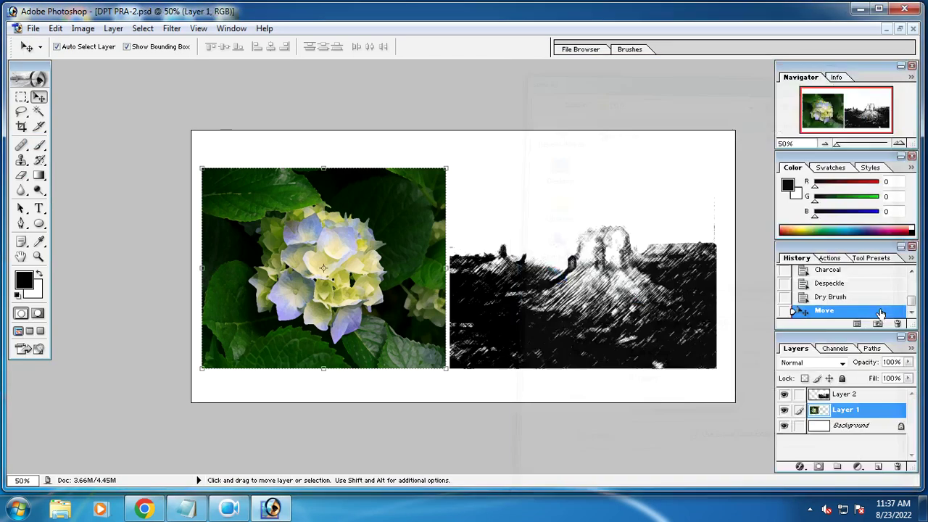
Step: Check the saved DPT PRA-2 file in the DTP folder on Local Disk (D:) in Windows Explorer, and return to Photoshop
{"action": "left_click", "coordinate": [17, 508]}
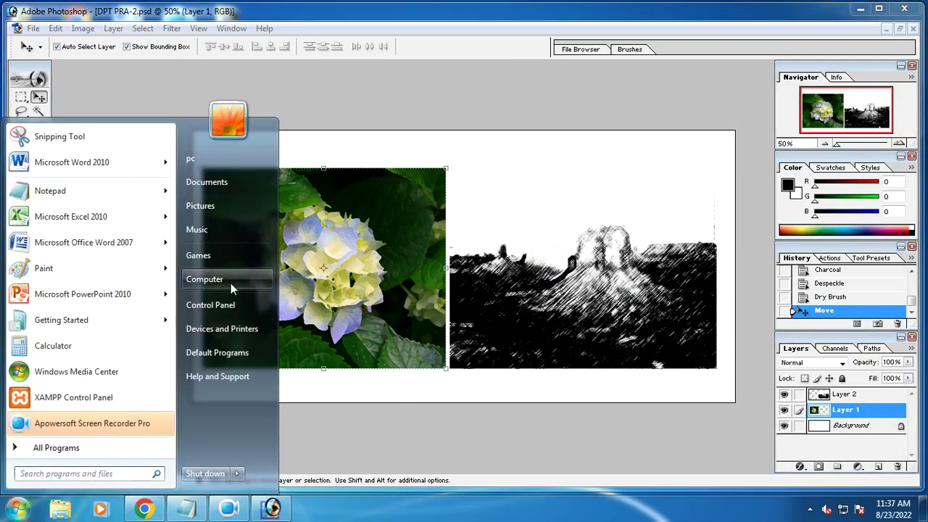
{"action": "left_click", "coordinate": [230, 281]}
{"action": "double_click", "coordinate": [403, 186]}
{"action": "double_click", "coordinate": [258, 187]}
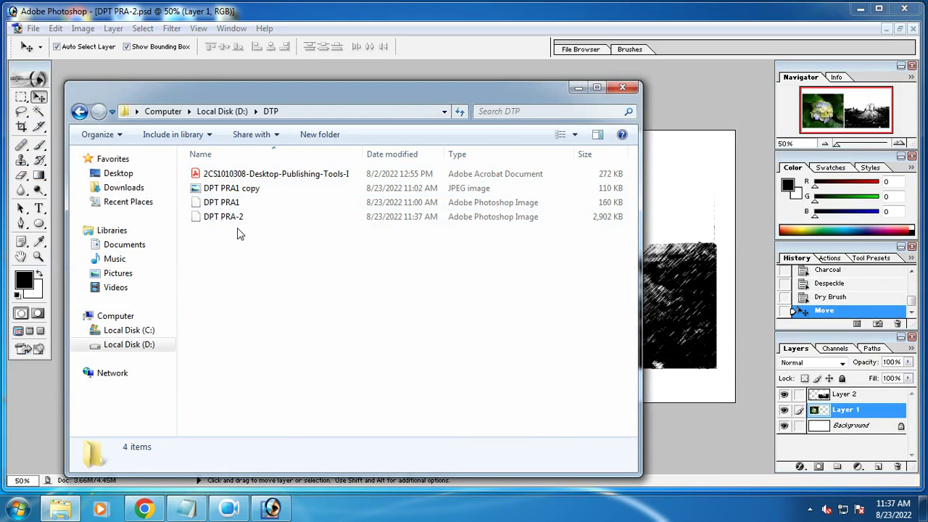
{"action": "left_click", "coordinate": [240, 219]}
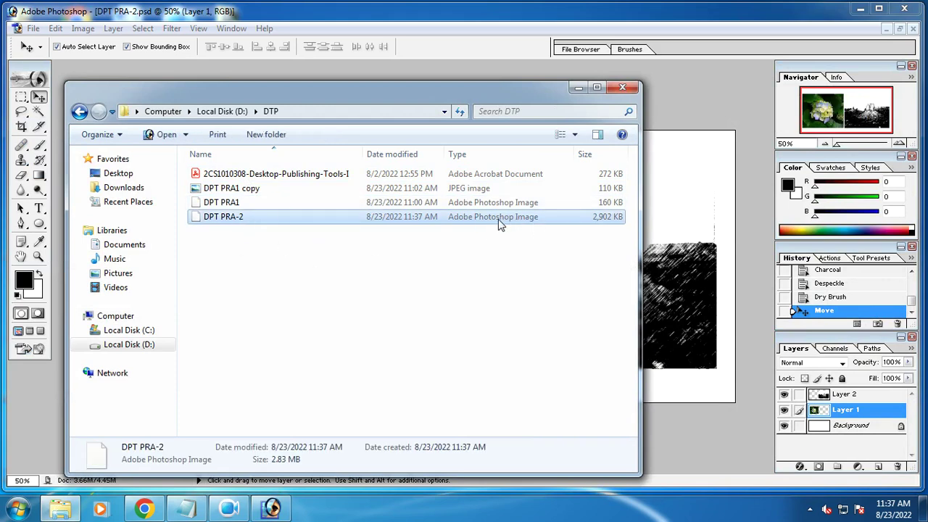
{"action": "left_click", "coordinate": [695, 209]}
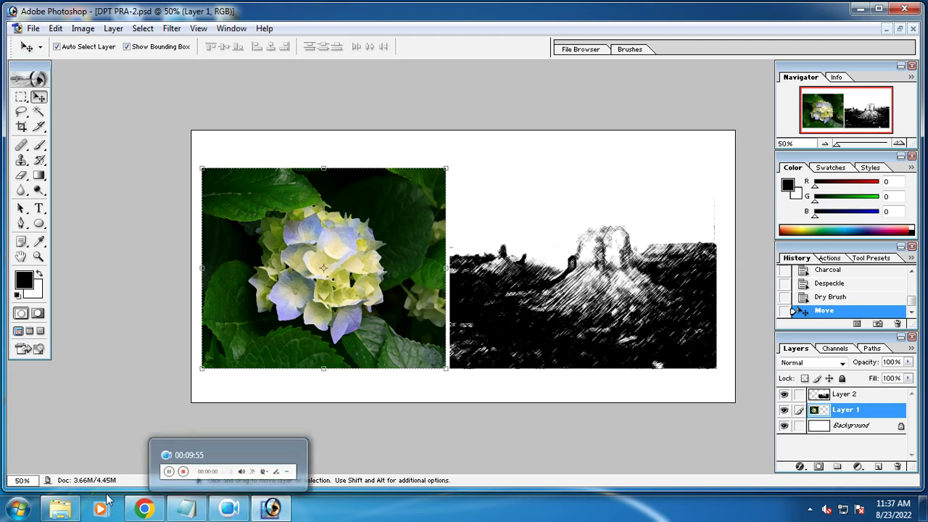
Step: Bring back the DTP folder window, point out the DPT PRA1 copy JPEG image, and close the window
{"action": "left_click", "coordinate": [3, 513]}
{"action": "left_click", "coordinate": [52, 512]}
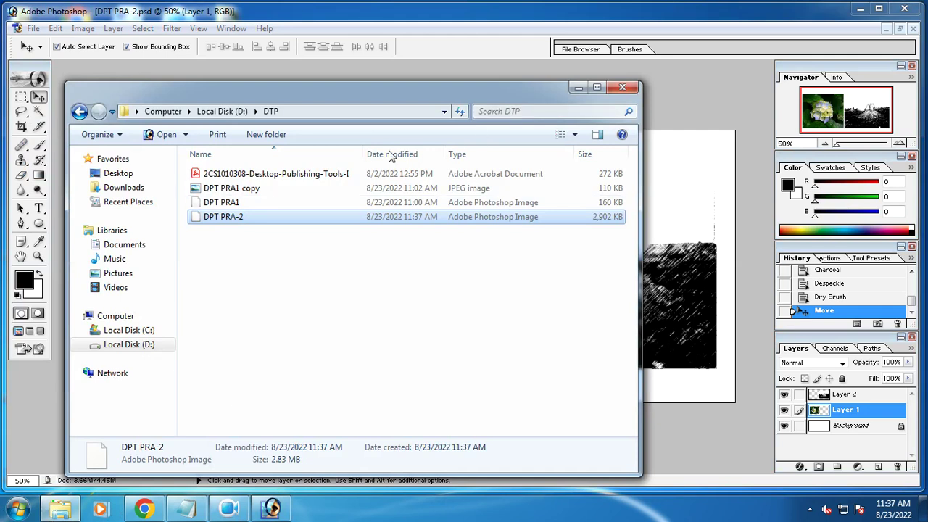
{"action": "left_click", "coordinate": [286, 190]}
{"action": "left_click", "coordinate": [622, 87]}
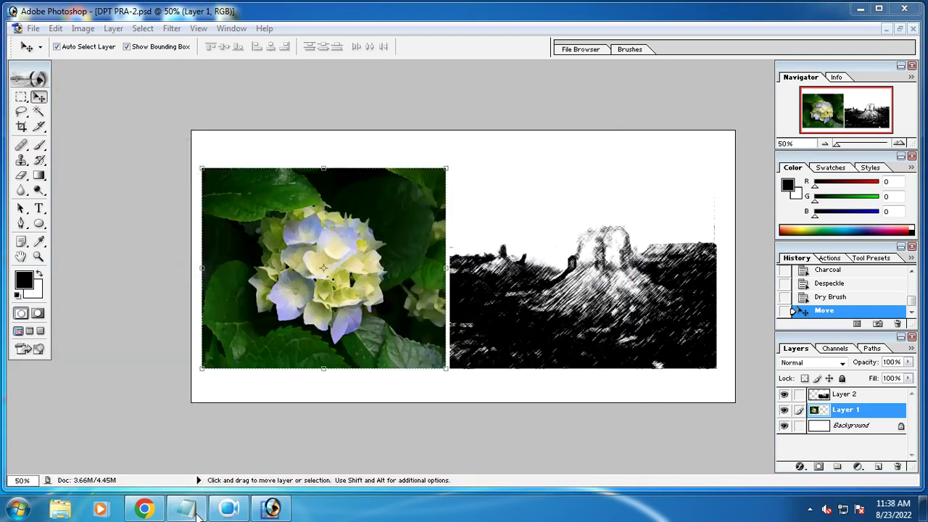
Step: Switch to Notepad, highlight the Step-4 note about converting the Photoshop file to JPG or PNG, and return to Photoshop
{"action": "left_click", "coordinate": [187, 509]}
{"action": "left_click_drag", "start_coordinate": [291, 313], "coordinate": [764, 319]}
{"action": "left_click_drag", "start_coordinate": [858, 313], "coordinate": [271, 313]}
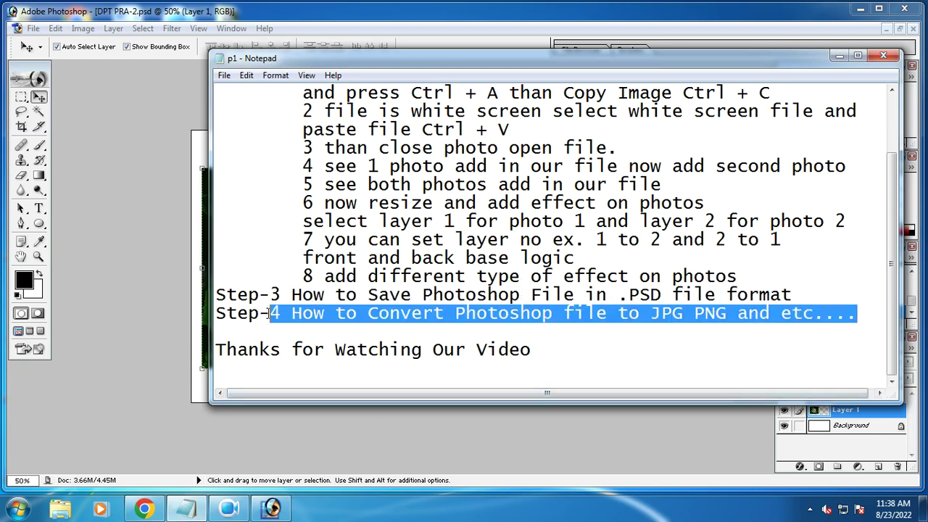
{"action": "left_click", "coordinate": [128, 214]}
Step: Save a copy of the document as DPT PRA-2 copy.png in PNG format in the DTP folder, with interlacing set to None
{"action": "left_click", "coordinate": [33, 28]}
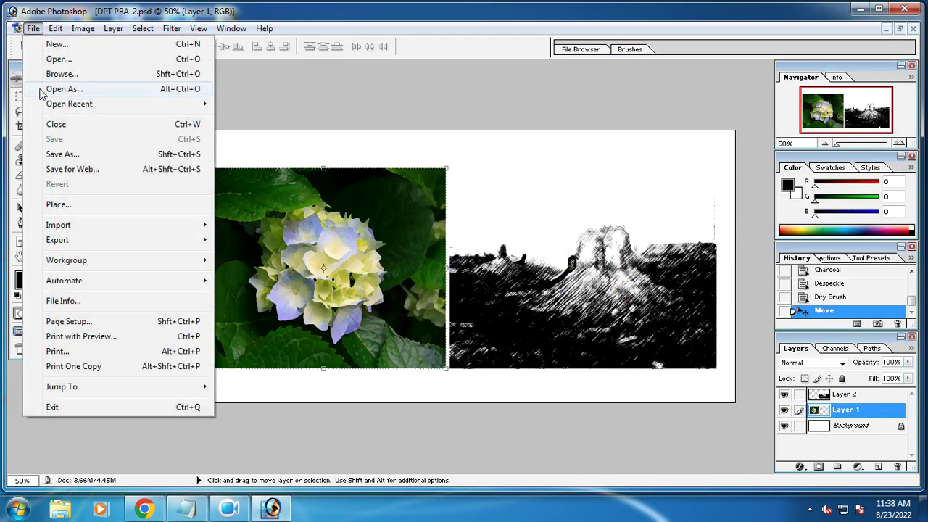
{"action": "left_click", "coordinate": [61, 154]}
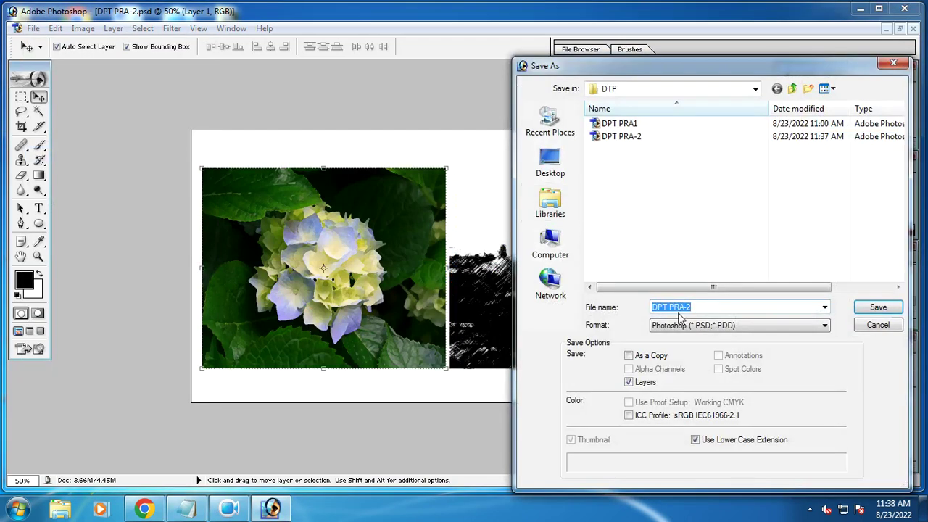
{"action": "left_click", "coordinate": [682, 328]}
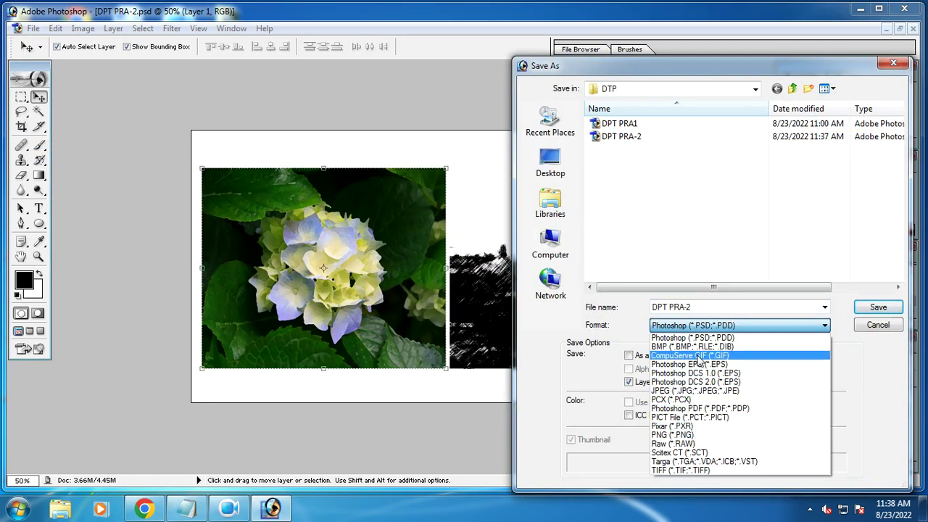
{"action": "left_click", "coordinate": [696, 434]}
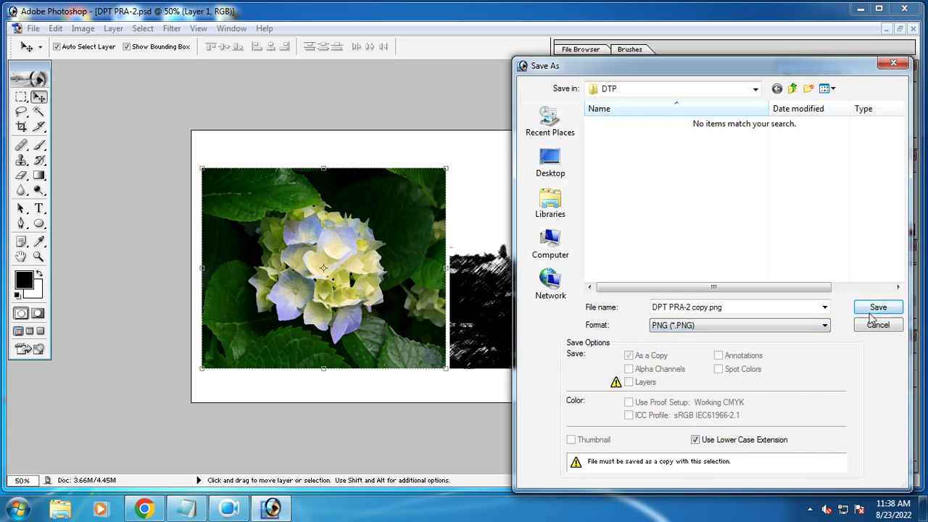
{"action": "left_click", "coordinate": [875, 308]}
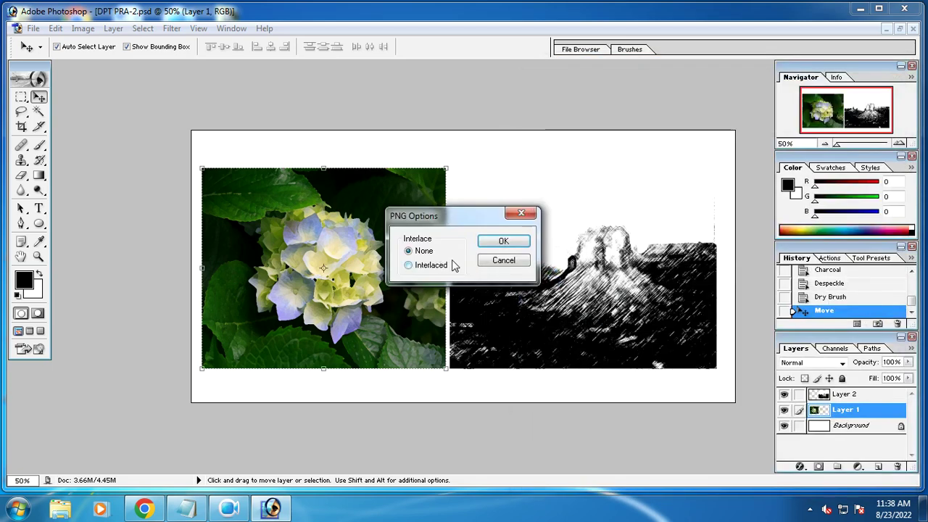
{"action": "left_click", "coordinate": [504, 240]}
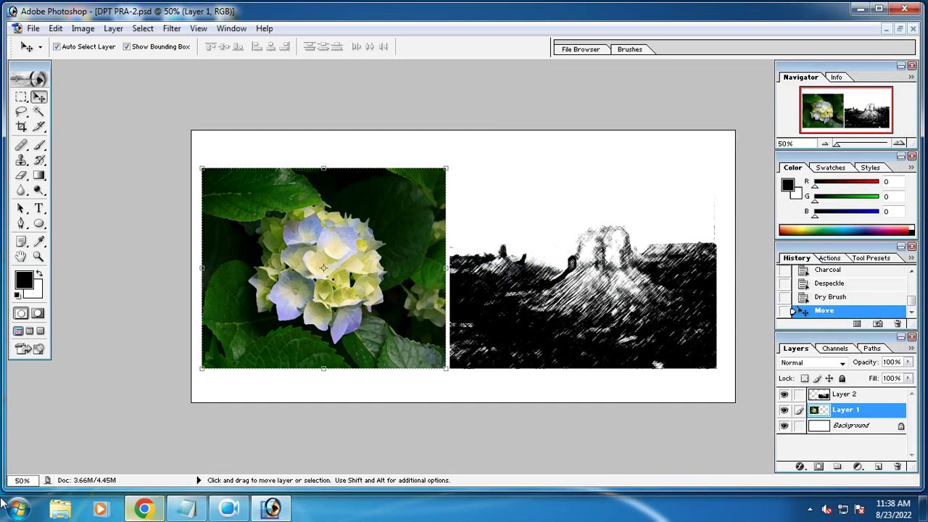
Step: Open the DPT PRA-2 copy PNG image from the DTP folder on Local Disk (D:) using Windows Explorer
{"action": "left_click", "coordinate": [17, 509]}
{"action": "left_click", "coordinate": [216, 279]}
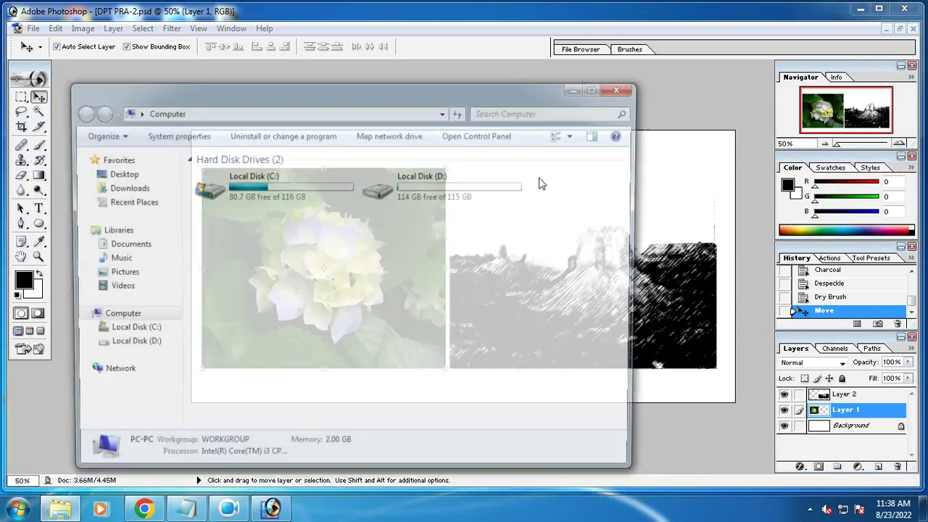
{"action": "double_click", "coordinate": [464, 202]}
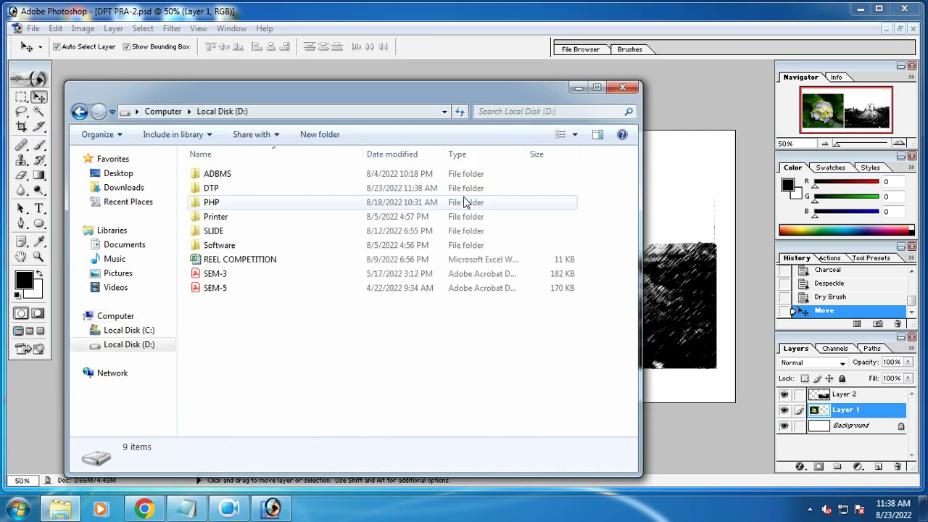
{"action": "double_click", "coordinate": [212, 190]}
{"action": "left_click", "coordinate": [219, 220]}
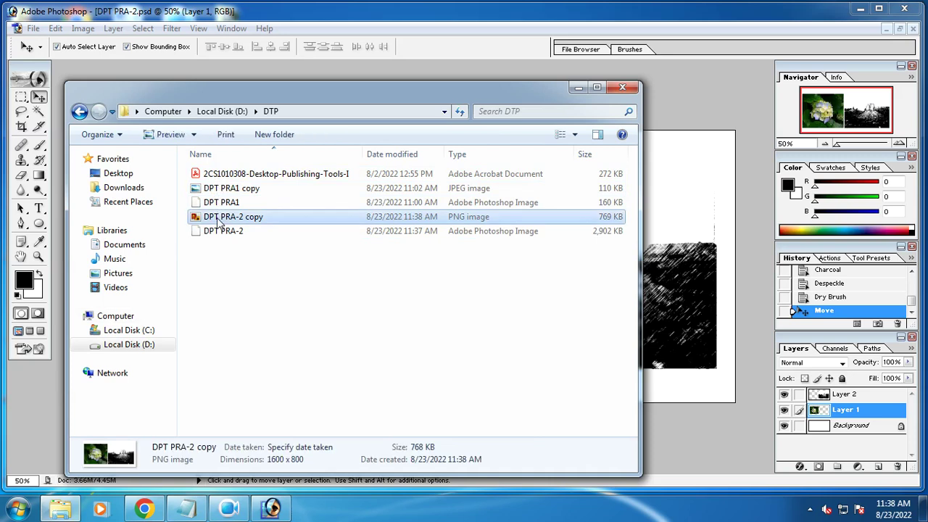
{"action": "double_click", "coordinate": [217, 219]}
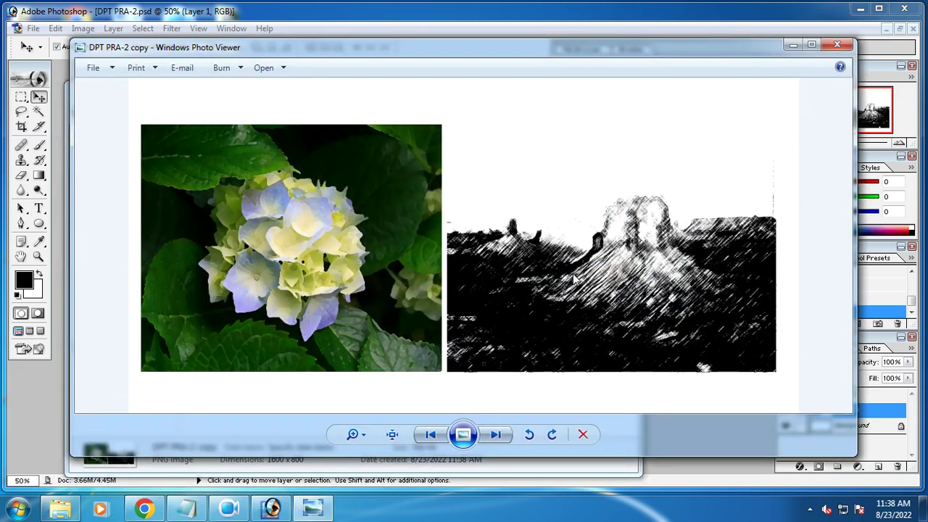
Step: Examine the desert and flower pictures of the exported image up close in Windows Photo Viewer, and close the viewer
{"action": "scroll", "coordinate": [636, 255], "scroll_direction": "up", "scroll_amount": 5}
{"action": "scroll", "coordinate": [756, 315], "scroll_direction": "down", "scroll_amount": 3}
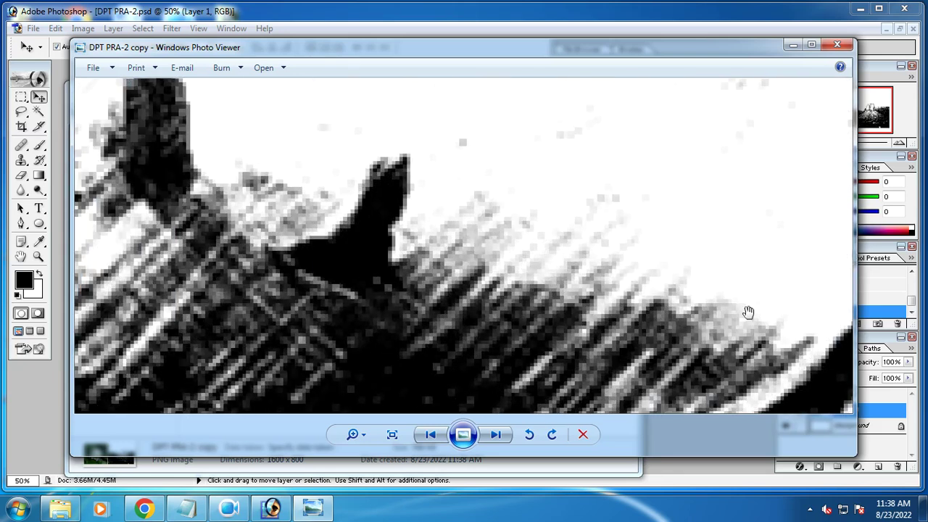
{"action": "key", "text": "Right"}
{"action": "scroll", "coordinate": [590, 187], "scroll_direction": "down", "scroll_amount": 3}
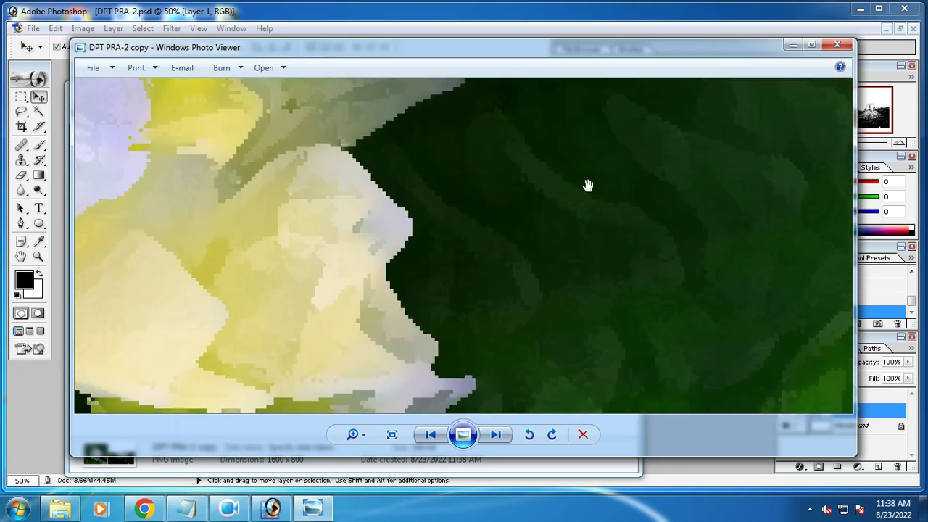
{"action": "scroll", "coordinate": [402, 217], "scroll_direction": "down", "scroll_amount": 4}
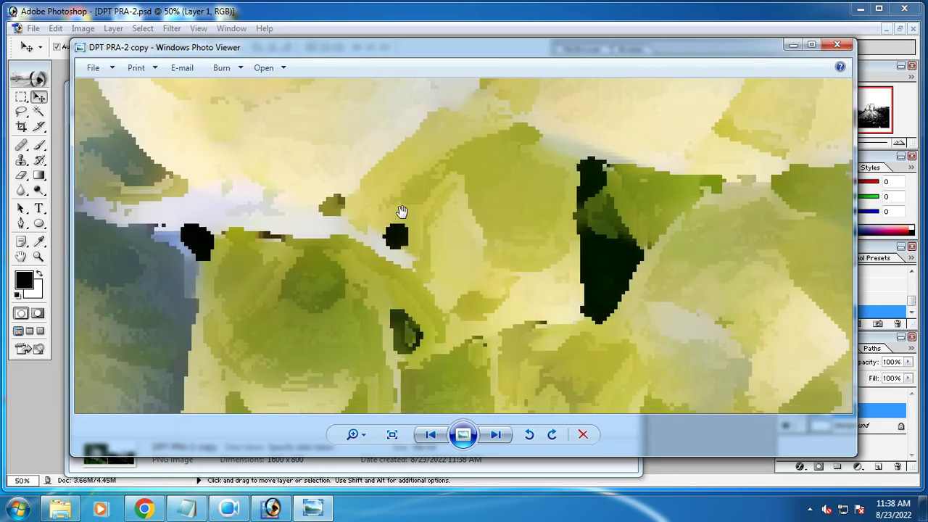
{"action": "scroll", "coordinate": [402, 225], "scroll_direction": "down", "scroll_amount": 5}
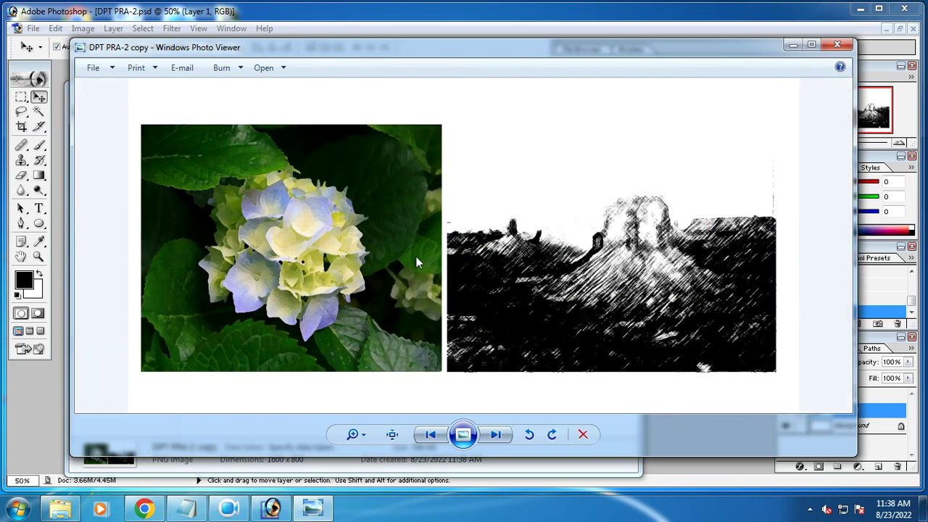
{"action": "left_click", "coordinate": [837, 45]}
Step: Switch to the p1 notes in Notepad, maximize the window, and highlight the line "Thanks for Watching Our Video"
{"action": "left_click", "coordinate": [187, 508]}
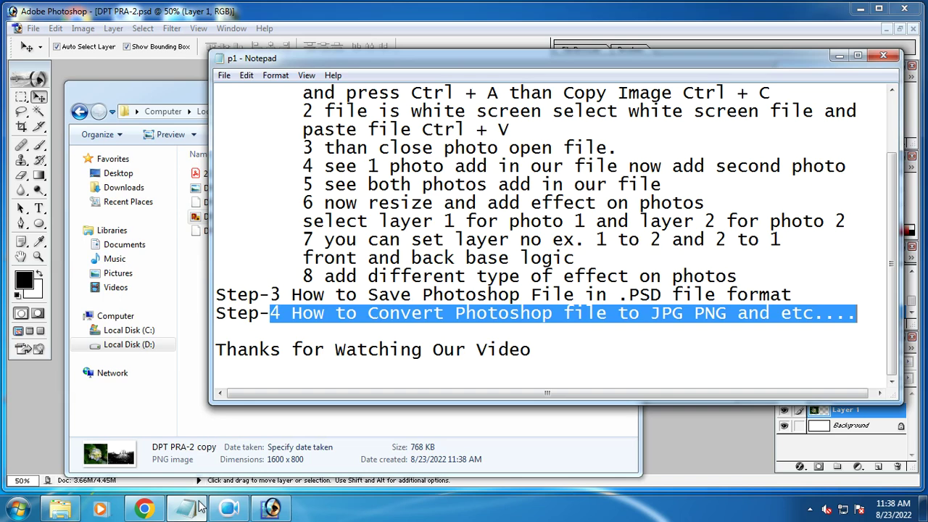
{"action": "left_click", "coordinate": [857, 56]}
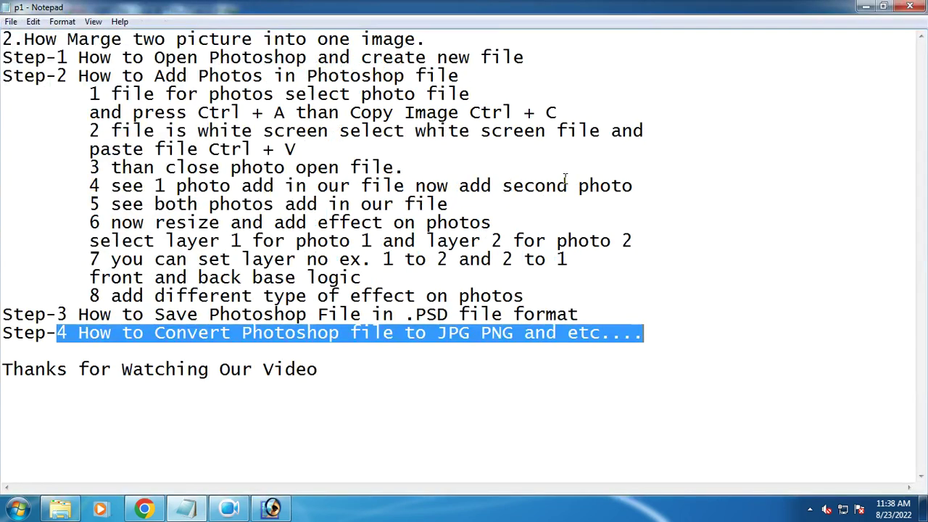
{"action": "left_click", "coordinate": [429, 384]}
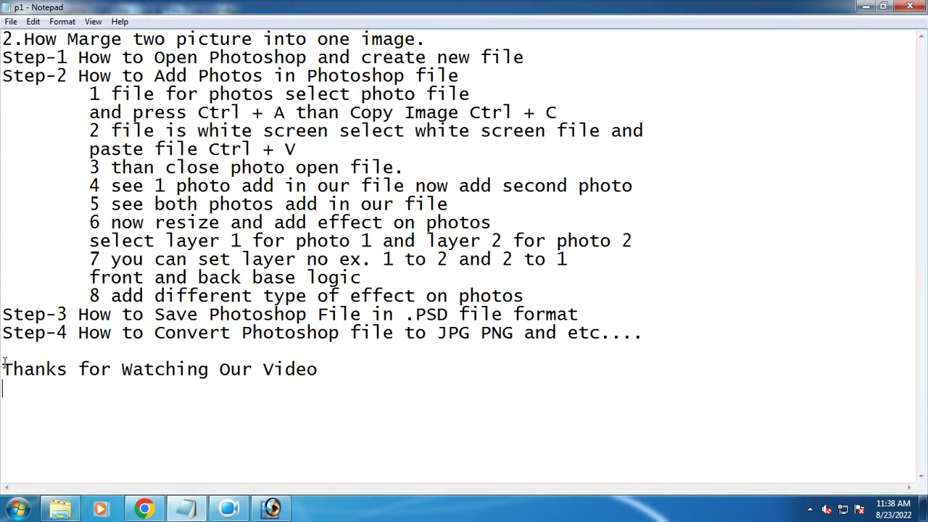
{"action": "left_click_drag", "start_coordinate": [5, 366], "coordinate": [394, 365]}
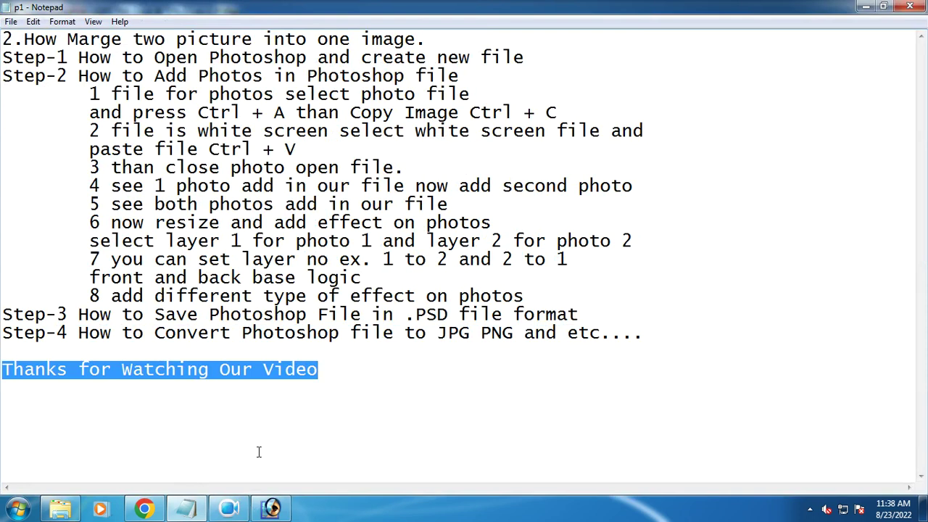